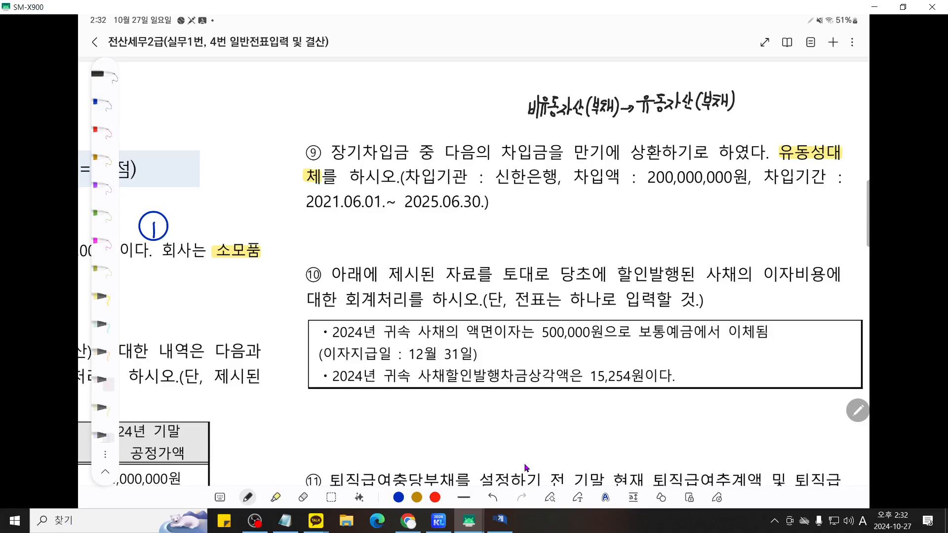
# Underline the lender with the 200,000,000원 loan amount and the 2021.06.01 start date in blue in problem 9
pyautogui.click(98, 102)
pyautogui.moveTo(496, 187); pyautogui.dragTo(735, 189)
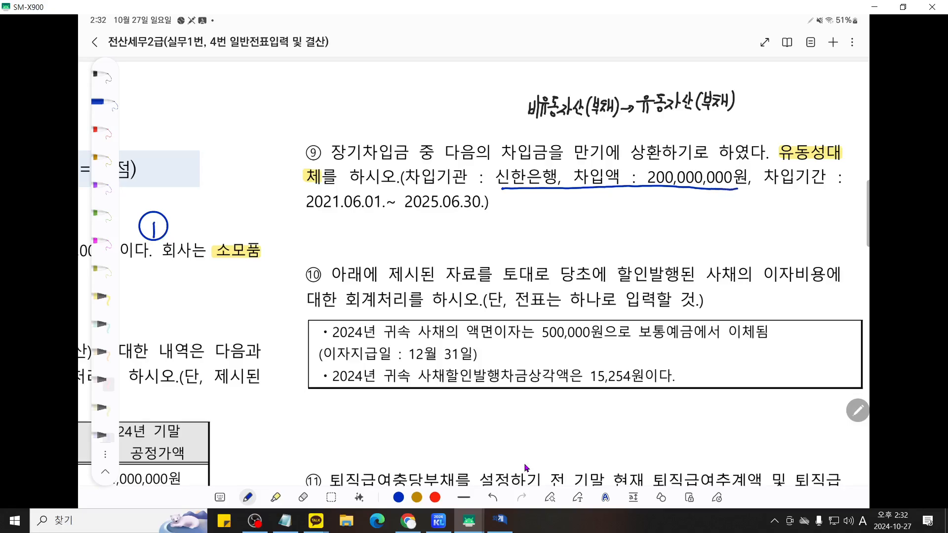
pyautogui.moveTo(304, 213); pyautogui.dragTo(380, 212)
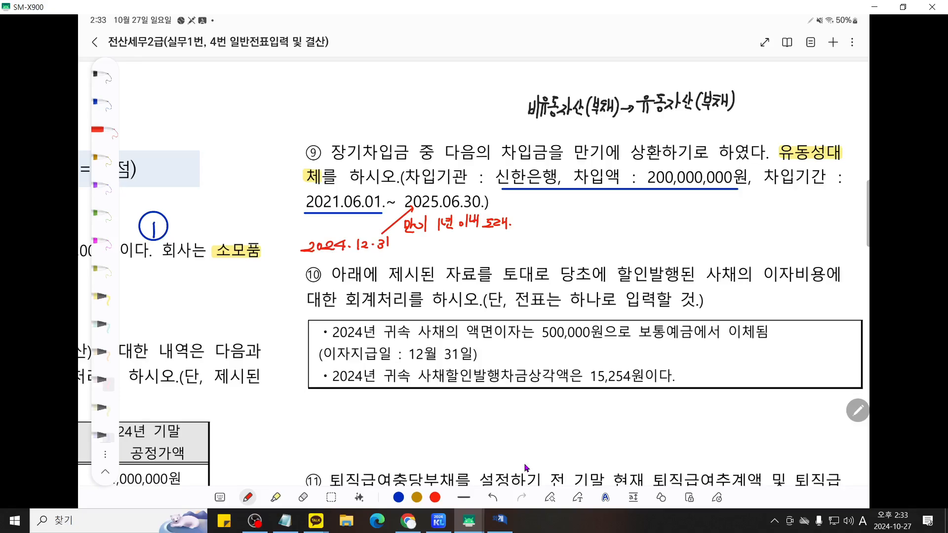
# Handwrite the journal entry "장기차입금 2억 | 유동성장기부채" in red below problem 9
pyautogui.moveTo(516, 237)
pyautogui.mouseDown()
pyautogui.moveTo(535, 251)
pyautogui.moveTo(565, 242)
pyautogui.mouseUp()
pyautogui.moveTo(568, 230)
pyautogui.mouseDown()
pyautogui.moveTo(568, 249)
pyautogui.moveTo(580, 238)
pyautogui.moveTo(580, 251)
pyautogui.mouseUp()
pyautogui.moveTo(574, 245); pyautogui.dragTo(597, 248)
pyautogui.moveTo(598, 238); pyautogui.dragTo(609, 244)
pyautogui.moveTo(608, 234); pyautogui.dragTo(622, 254)
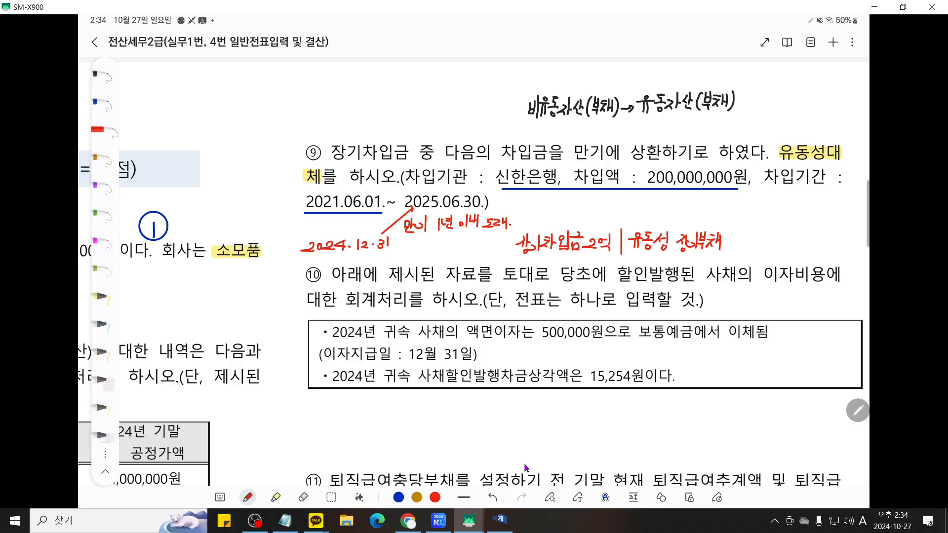
pyautogui.moveTo(724, 239); pyautogui.dragTo(745, 245)
pyautogui.moveTo(742, 248); pyautogui.dragTo(749, 252)
# Switch to the accounting program and enter a December 31 debit line for 장기차입금 (293) with 신한은행 for 200,000,000
pyautogui.click(502, 520)
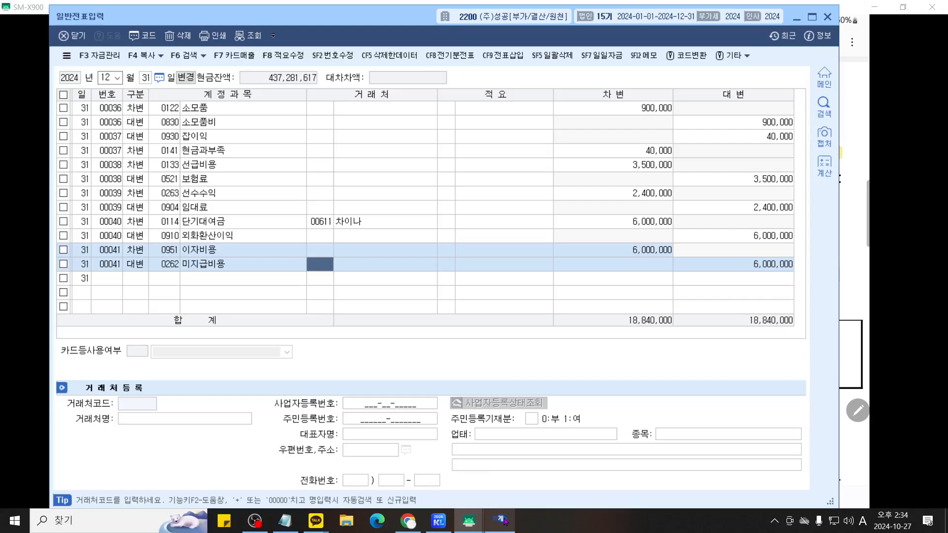
pyautogui.click(372, 285)
pyautogui.write('293')
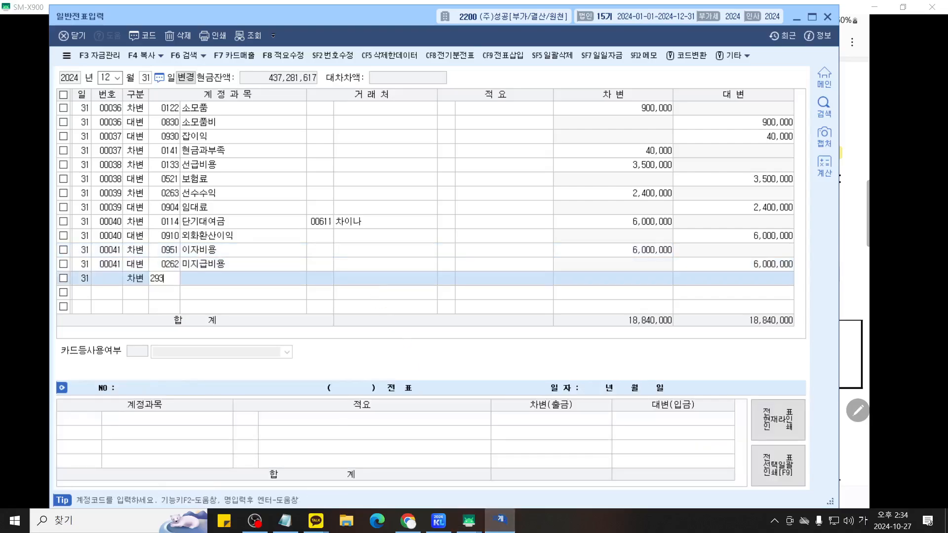
pyautogui.press('Return')
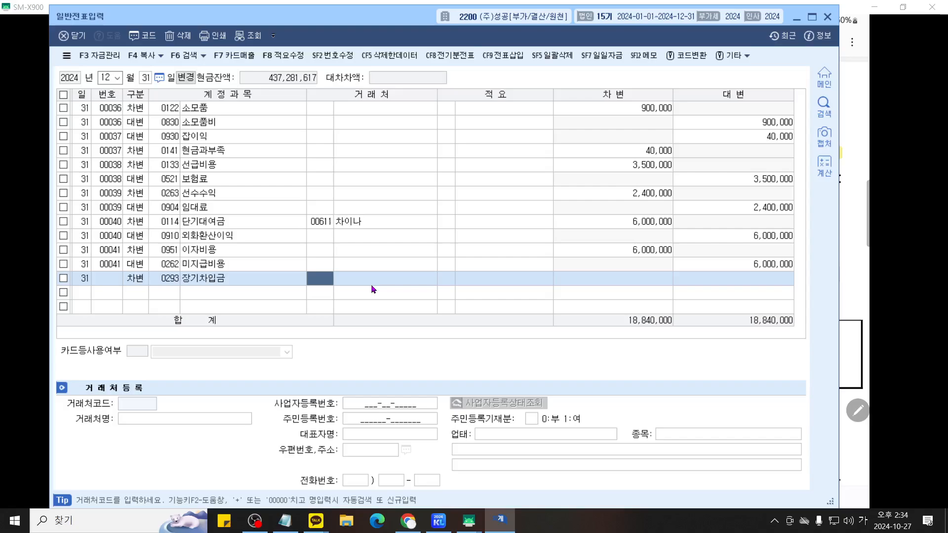
pyautogui.write('신한')
pyautogui.press('Return')
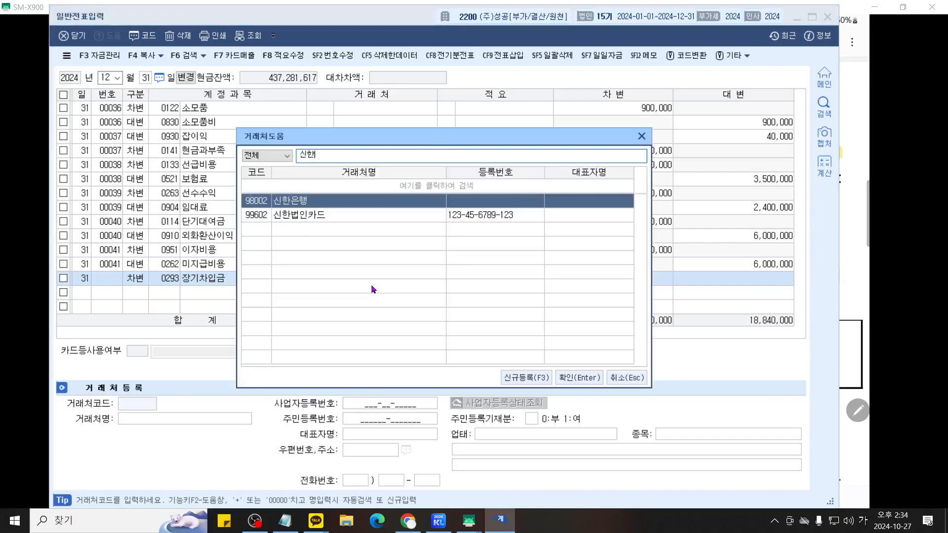
pyautogui.press('Return')
pyautogui.press('Return')
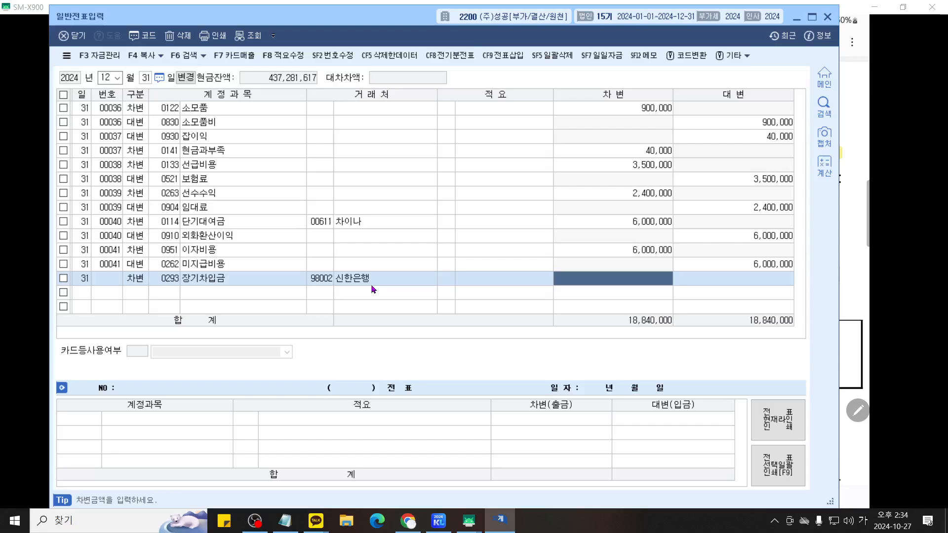
pyautogui.write('200000000')
pyautogui.press('Return')
# Add the matching credit line, correcting the account to 유동성장기부채 (264) and assigning 신한은행 as the counterparty
pyautogui.write('4256')
pyautogui.press('Return')
pyautogui.press('Left')
pyautogui.write('26')
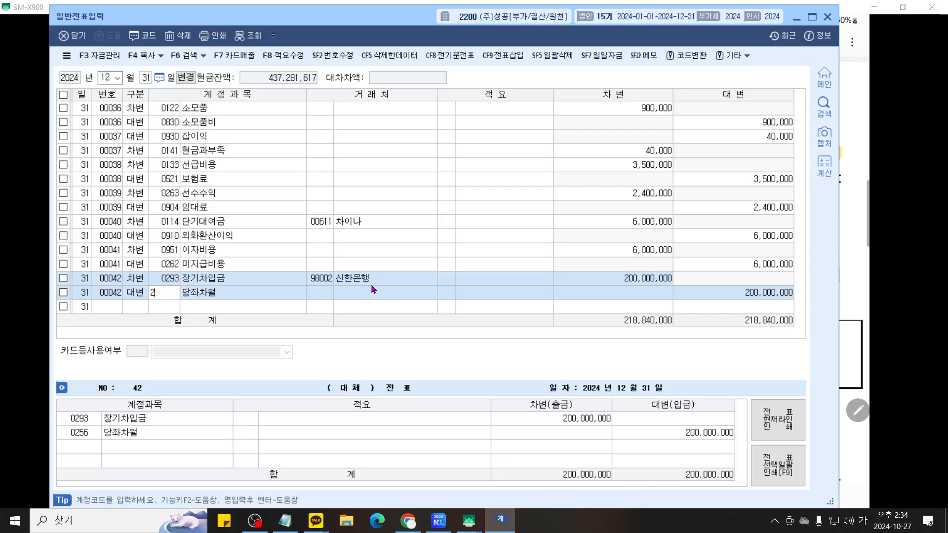
pyautogui.write('4')
pyautogui.press('Return')
pyautogui.write('신한')
pyautogui.press('Return')
pyautogui.press('Return')
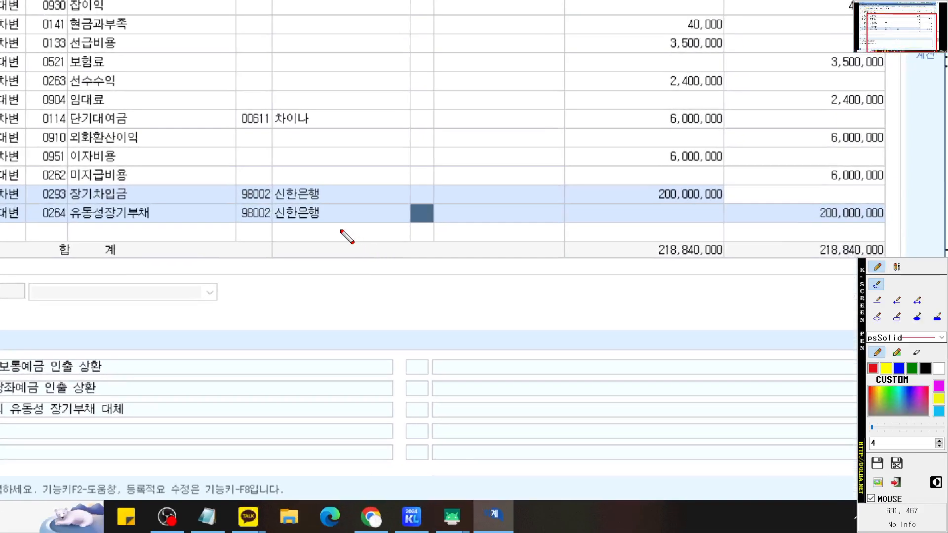
# Underline the 유동성장기부채 line in red on screen, clear the annotation, and switch to the textbook page on 자동결산 in the note app
pyautogui.moveTo(0, 224); pyautogui.dragTo(421, 225)
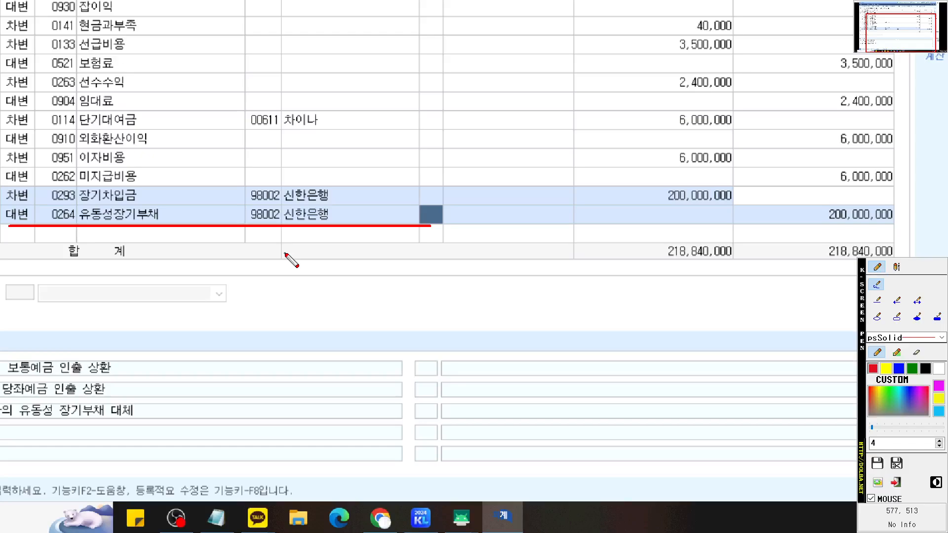
pyautogui.press('Escape')
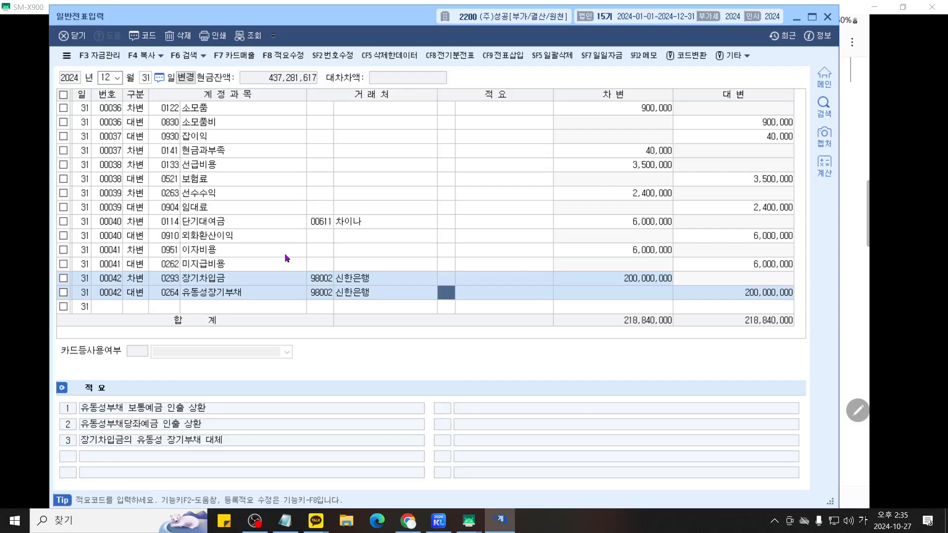
pyautogui.moveTo(468, 519)
pyautogui.click(530, 494)
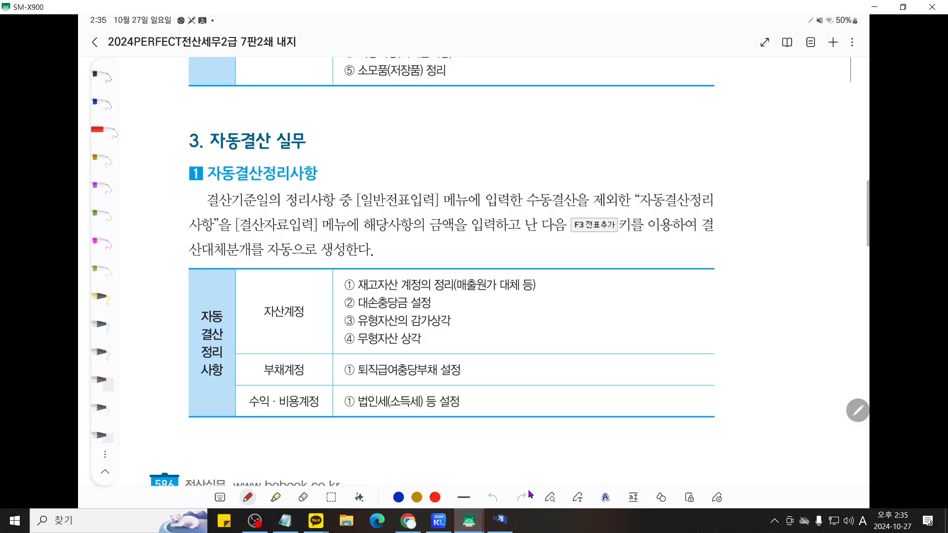
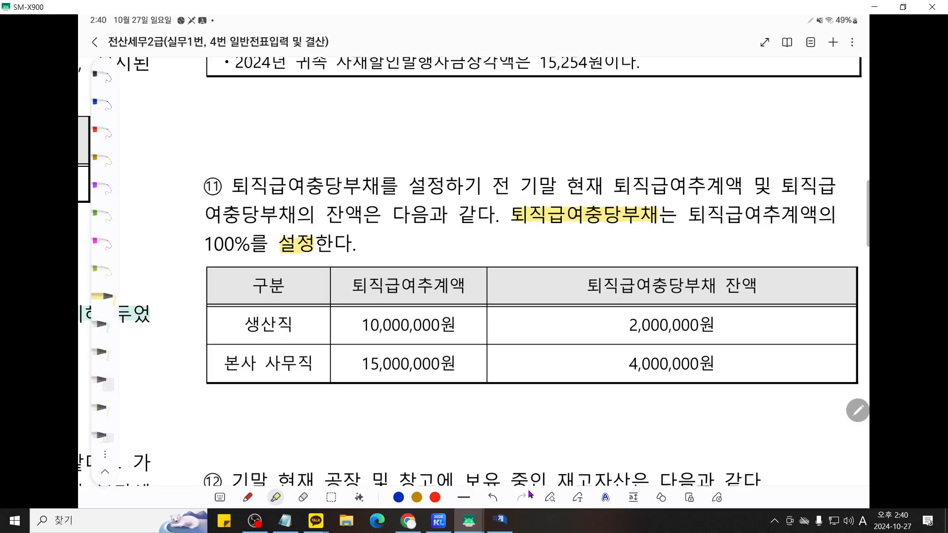
# Write "×100%" in black beside both 퇴직급여추계액 amounts in problem 11 and outline the 퇴직급여충당부채 잔액 column in teal highlighter
pyautogui.click(104, 70)
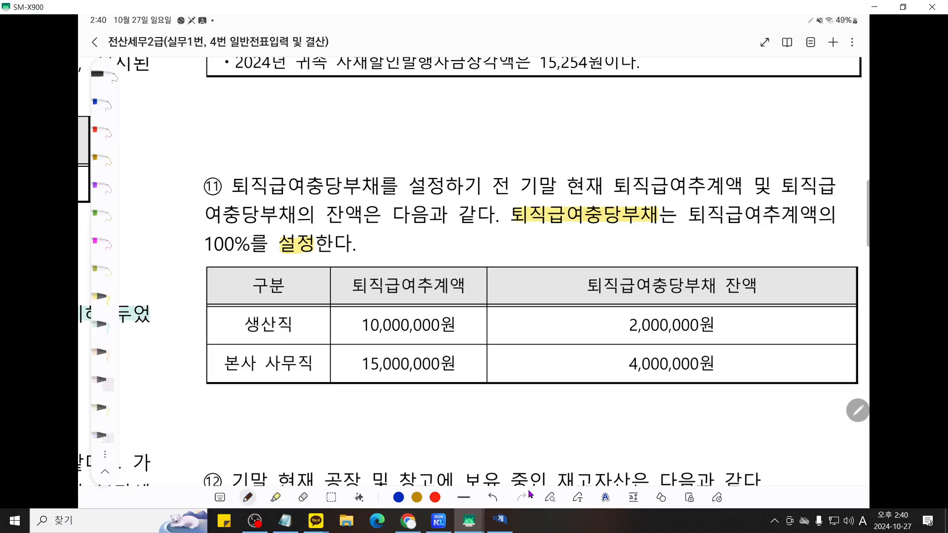
pyautogui.moveTo(467, 317)
pyautogui.mouseDown()
pyautogui.moveTo(483, 318)
pyautogui.moveTo(459, 330)
pyautogui.moveTo(477, 322)
pyautogui.moveTo(477, 333)
pyautogui.moveTo(482, 316)
pyautogui.mouseUp()
pyautogui.moveTo(458, 357); pyautogui.dragTo(466, 368)
pyautogui.moveTo(466, 357)
pyautogui.mouseDown()
pyautogui.moveTo(459, 369)
pyautogui.moveTo(480, 360)
pyautogui.moveTo(480, 371)
pyautogui.moveTo(484, 352)
pyautogui.mouseUp()
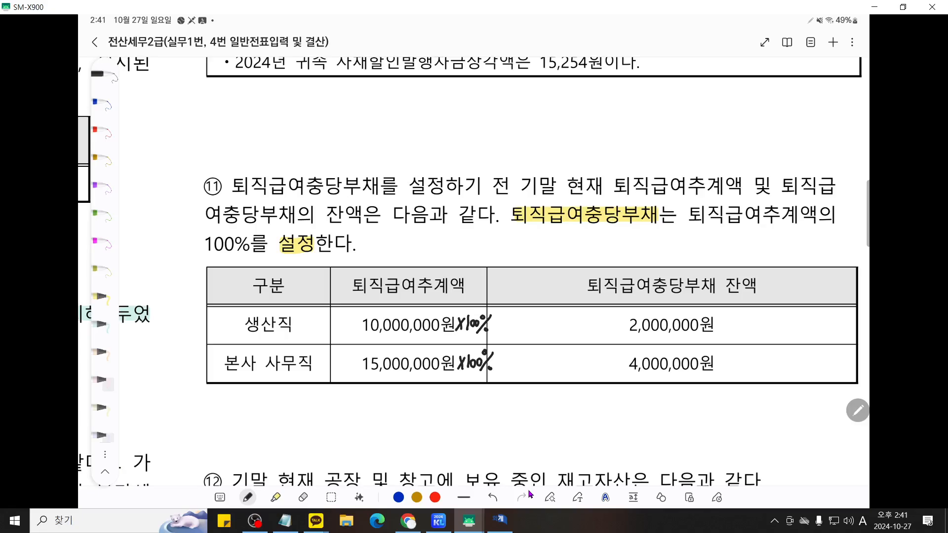
pyautogui.click(275, 497)
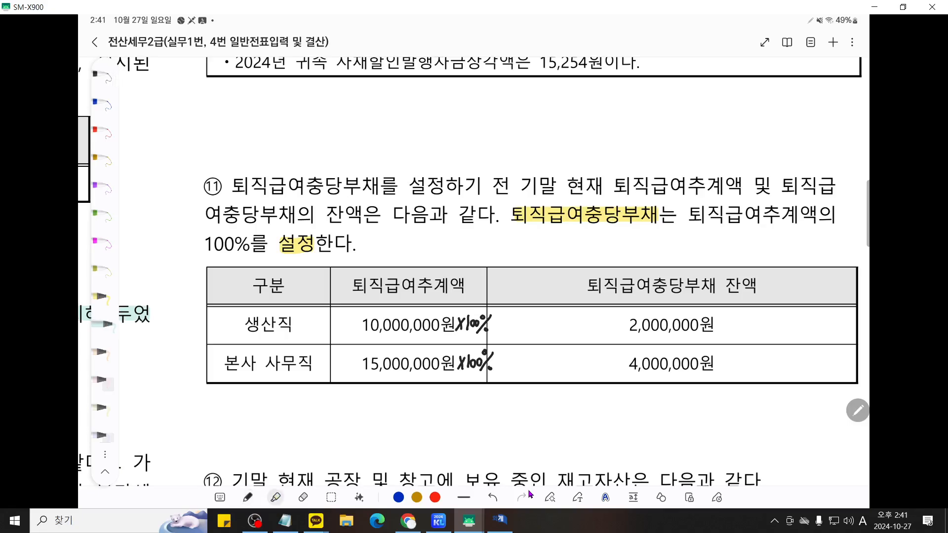
pyautogui.moveTo(484, 263)
pyautogui.mouseDown()
pyautogui.moveTo(489, 370)
pyautogui.moveTo(543, 386)
pyautogui.moveTo(851, 368)
pyautogui.moveTo(851, 272)
pyautogui.moveTo(489, 264)
pyautogui.mouseUp()
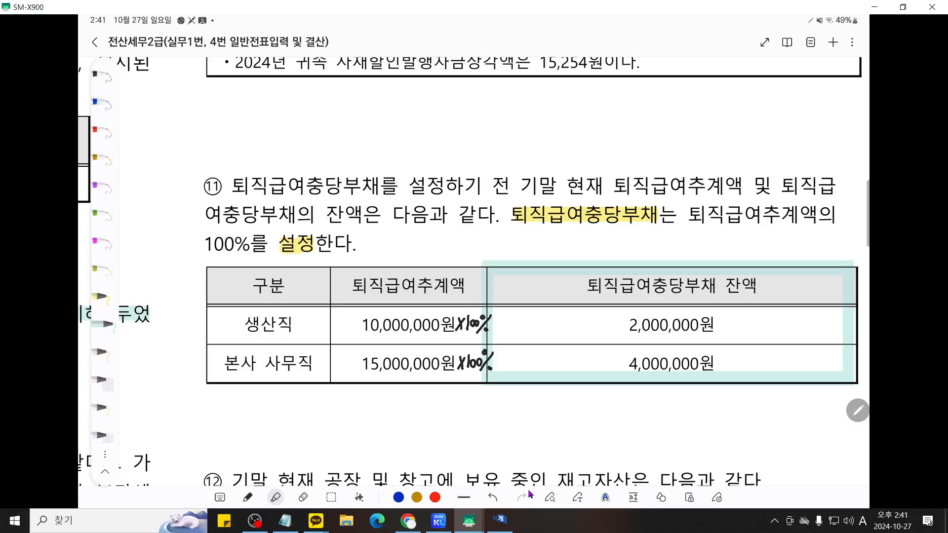
# Write the subtraction with the result "= 8,000,000" in blue on the 생산직 row and underline 생산직
pyautogui.click(101, 102)
pyautogui.moveTo(529, 324); pyautogui.dragTo(542, 323)
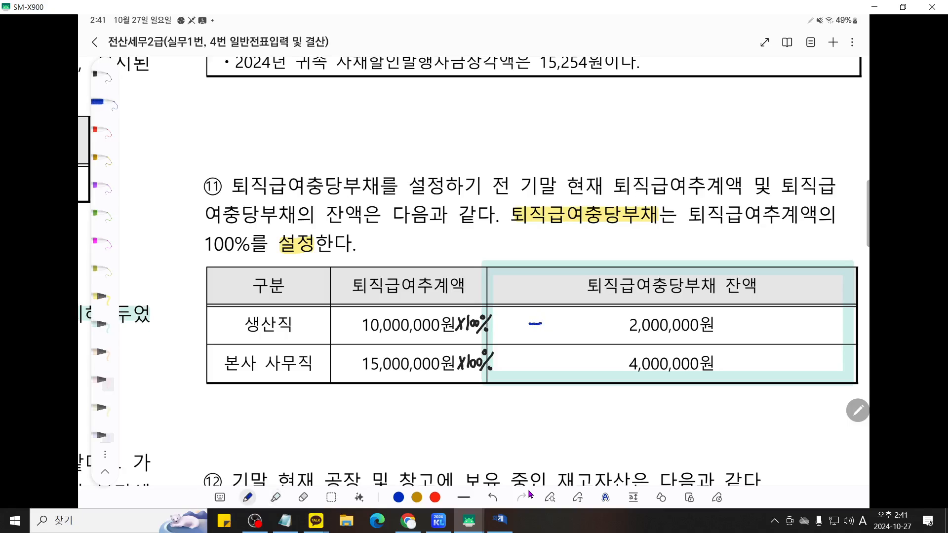
pyautogui.moveTo(725, 323); pyautogui.dragTo(732, 322)
pyautogui.moveTo(724, 328)
pyautogui.mouseDown()
pyautogui.moveTo(750, 318)
pyautogui.moveTo(780, 323)
pyautogui.mouseUp()
pyautogui.moveTo(787, 324); pyautogui.dragTo(806, 324)
pyautogui.moveTo(238, 337); pyautogui.dragTo(301, 335)
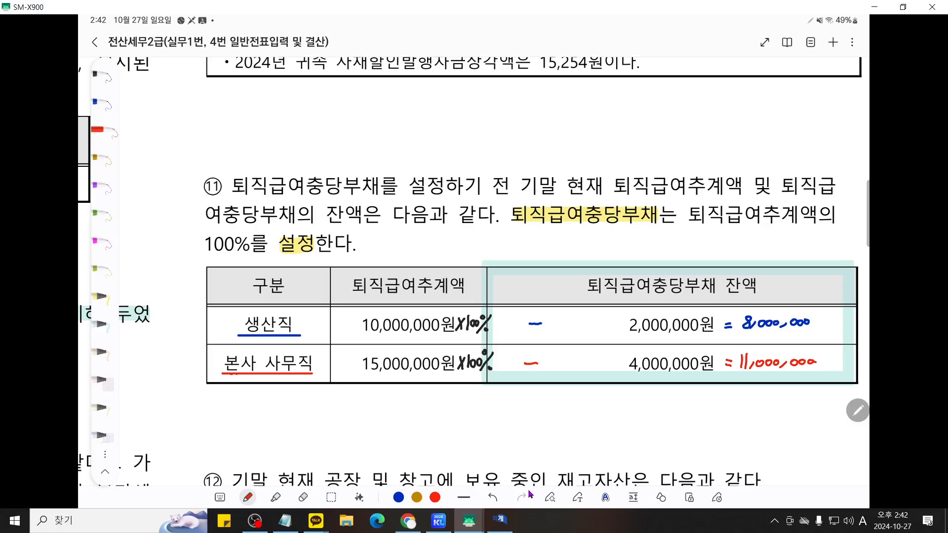
# Write the page references "P127(수동결산), P595(자동결산)" in black above problem 11, with an arrow from its number
pyautogui.click(101, 74)
pyautogui.moveTo(213, 179); pyautogui.dragTo(223, 171)
pyautogui.moveTo(227, 146)
pyautogui.mouseDown()
pyautogui.moveTo(226, 166)
pyautogui.moveTo(231, 153)
pyautogui.moveTo(236, 164)
pyautogui.mouseUp()
pyautogui.moveTo(239, 154)
pyautogui.mouseDown()
pyautogui.moveTo(246, 162)
pyautogui.moveTo(253, 149)
pyautogui.moveTo(252, 163)
pyautogui.mouseUp()
pyautogui.moveTo(261, 145)
pyautogui.mouseDown()
pyautogui.moveTo(257, 165)
pyautogui.moveTo(271, 152)
pyautogui.mouseUp()
pyautogui.moveTo(266, 154)
pyautogui.mouseDown()
pyautogui.moveTo(267, 161)
pyautogui.moveTo(280, 143)
pyautogui.mouseUp()
pyautogui.moveTo(271, 144); pyautogui.dragTo(281, 153)
pyautogui.moveTo(275, 156); pyautogui.dragTo(290, 144)
pyautogui.moveTo(286, 146)
pyautogui.mouseDown()
pyautogui.moveTo(281, 153)
pyautogui.moveTo(290, 153)
pyautogui.mouseUp()
pyautogui.moveTo(291, 143)
pyautogui.mouseDown()
pyautogui.moveTo(292, 163)
pyautogui.moveTo(299, 154)
pyautogui.mouseUp()
pyautogui.moveTo(302, 144); pyautogui.dragTo(302, 155)
pyautogui.moveTo(303, 149); pyautogui.dragTo(305, 149)
pyautogui.moveTo(295, 155); pyautogui.dragTo(307, 162)
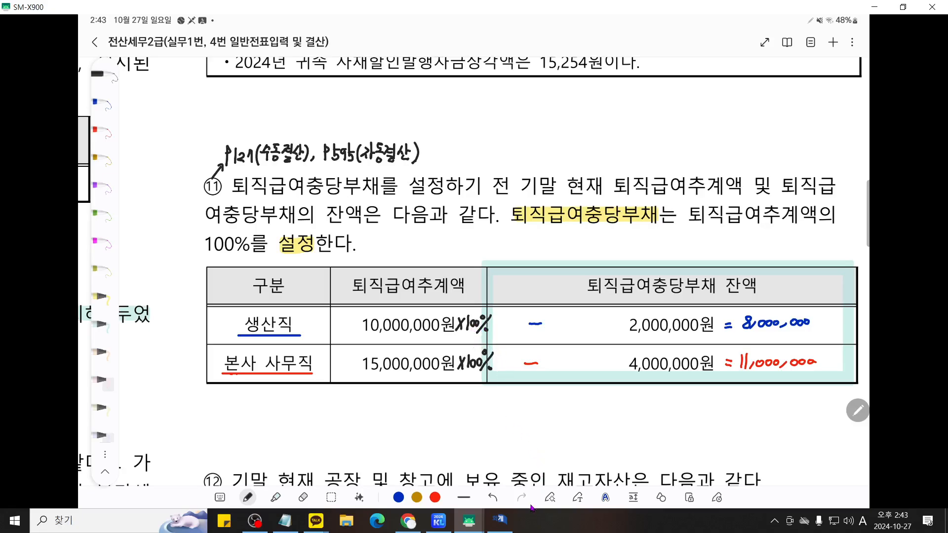
# Switch to the accounting program and delete all the December 31 voucher lines
pyautogui.click(508, 520)
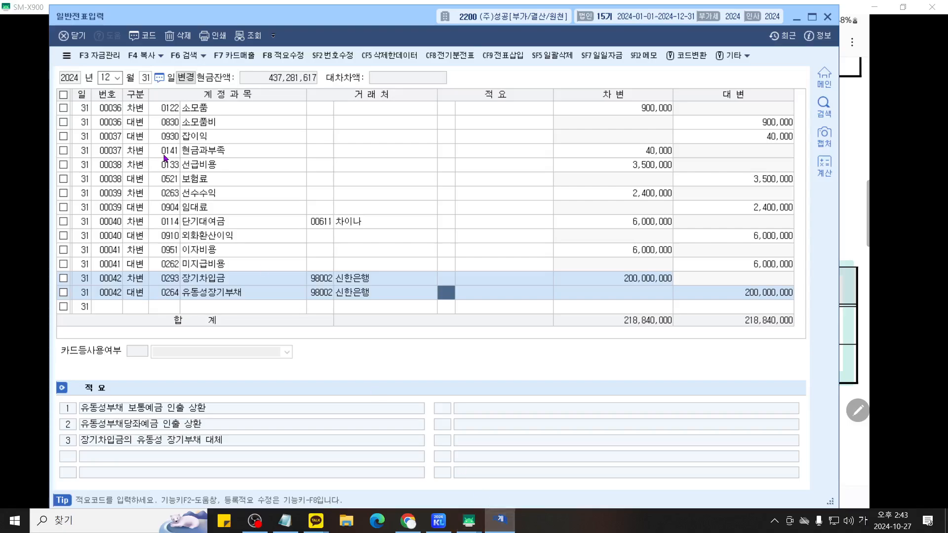
pyautogui.click(63, 94)
pyautogui.press('F5')
pyautogui.click(421, 298)
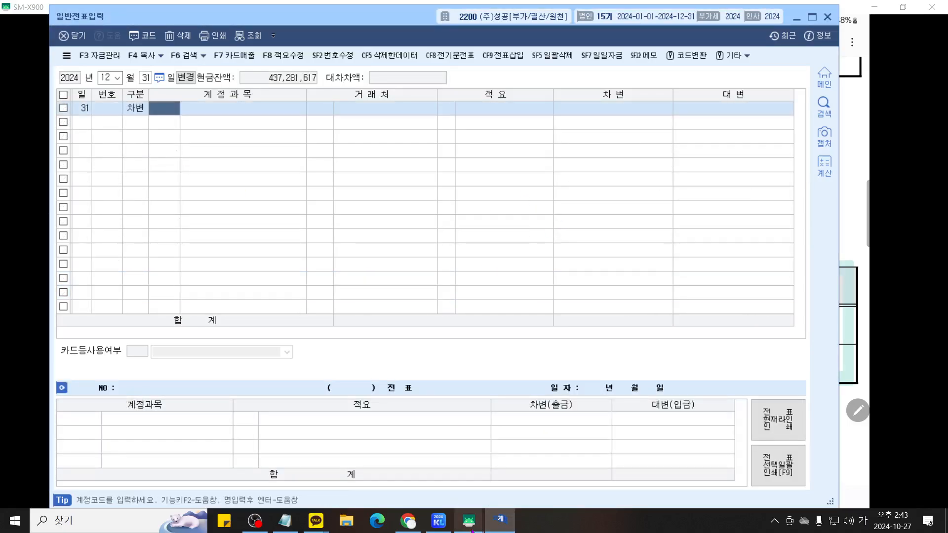
# Check problem 11 in the notes, and enter a December 31 debit line for 퇴직급여 (508) of 8,000,000 in the voucher
pyautogui.click(469, 520)
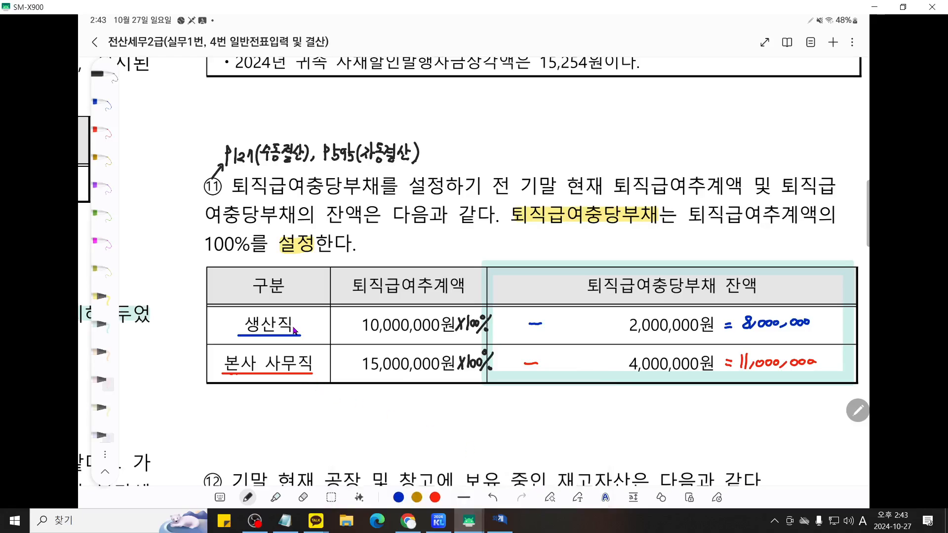
pyautogui.scroll(-1, 292, 331)
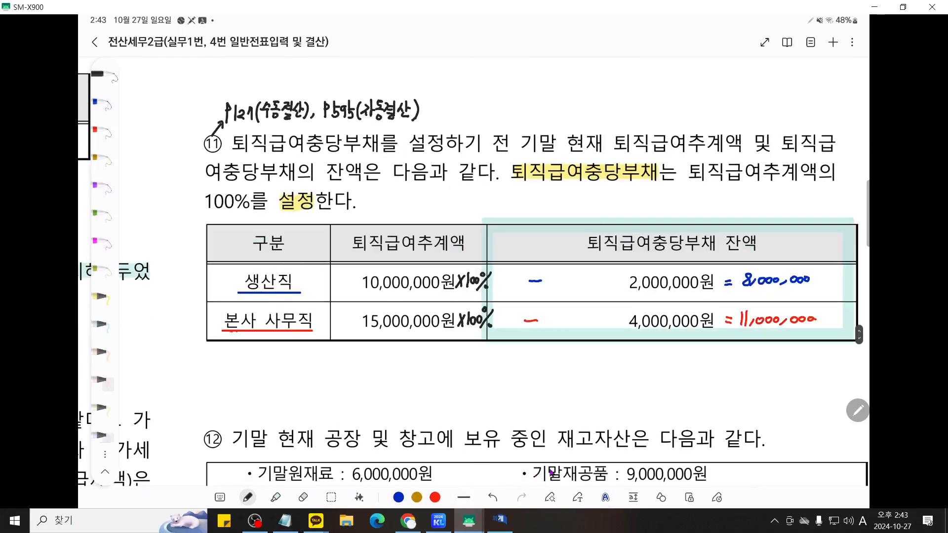
pyautogui.hotkey('alt', 'Tab')
pyautogui.write('508')
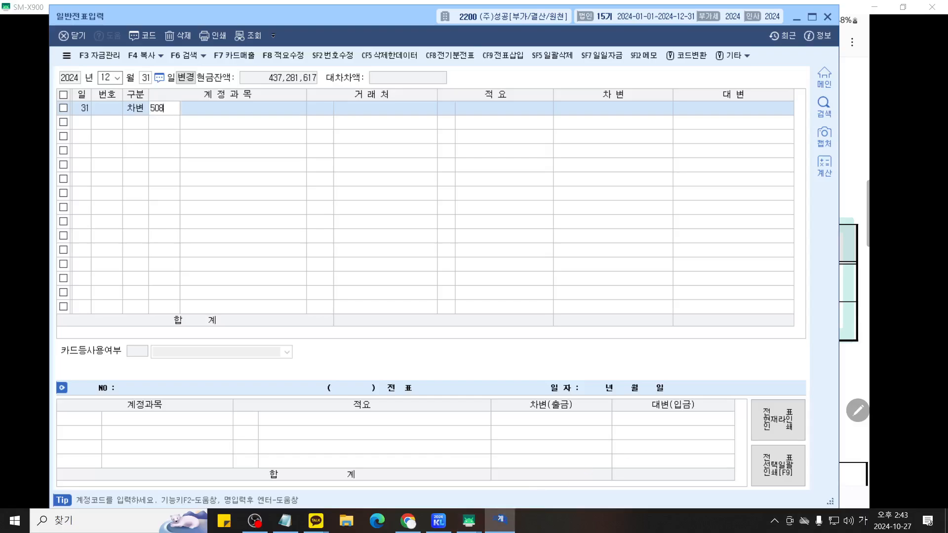
pyautogui.press('Return')
pyautogui.press('Return')
pyautogui.press('Return')
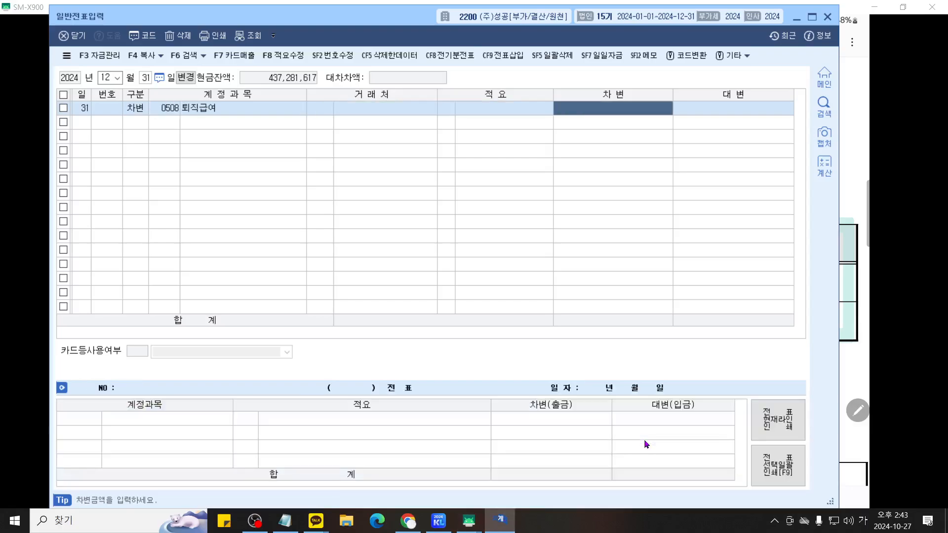
pyautogui.write('8,')
pyautogui.write('000')
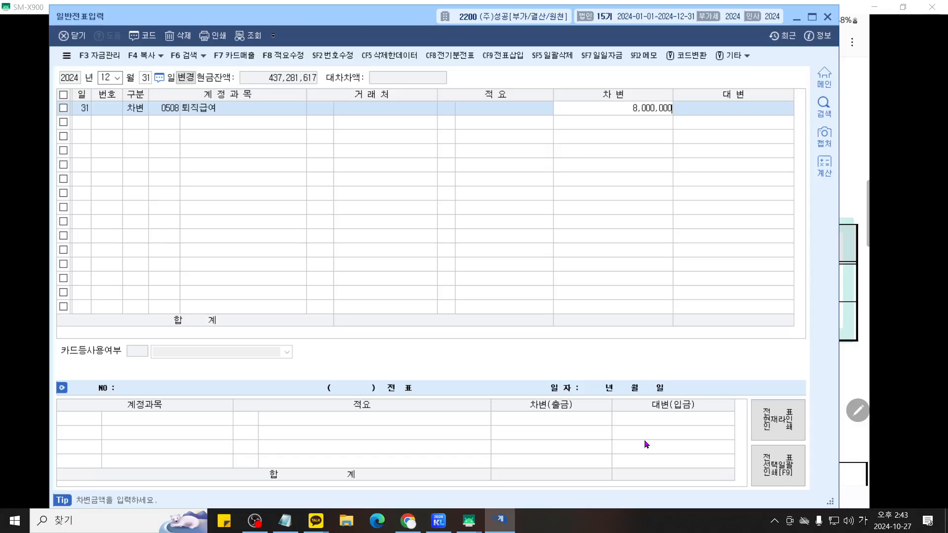
pyautogui.press('Return')
# Add a second debit line for 퇴직급여 (806) of 11,000,000 to the voucher
pyautogui.write('1')
pyautogui.press('Return')
pyautogui.write('806')
pyautogui.press('Return')
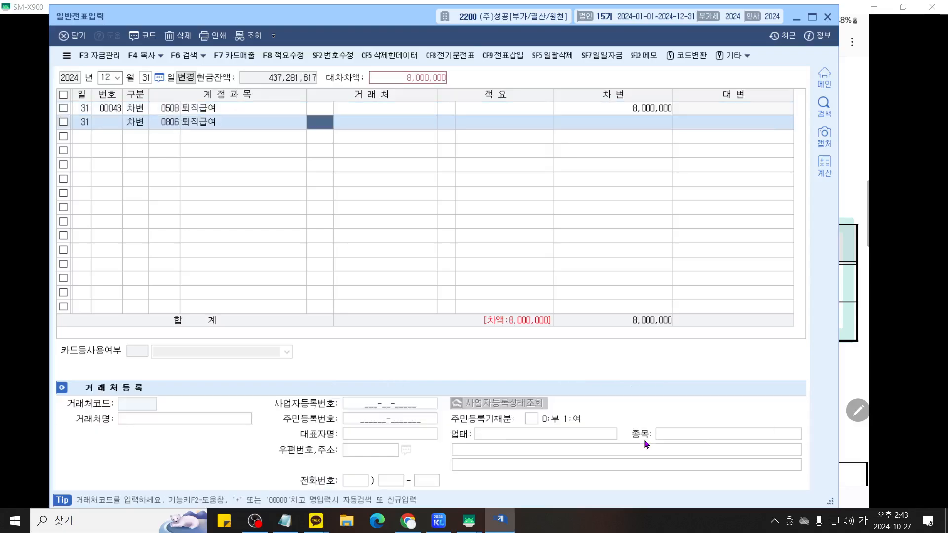
pyautogui.press('Return')
pyautogui.press('Return')
pyautogui.write('11')
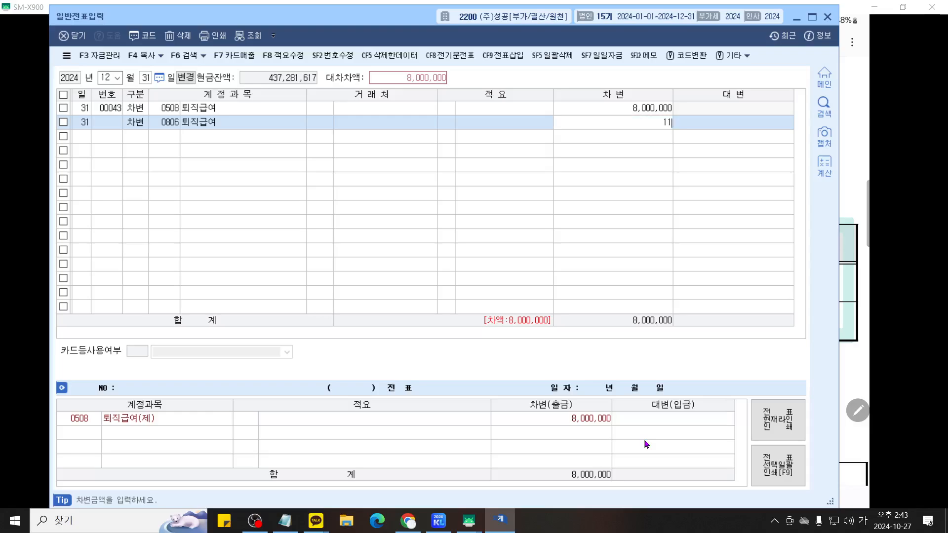
pyautogui.write(',000,000')
pyautogui.press('Return')
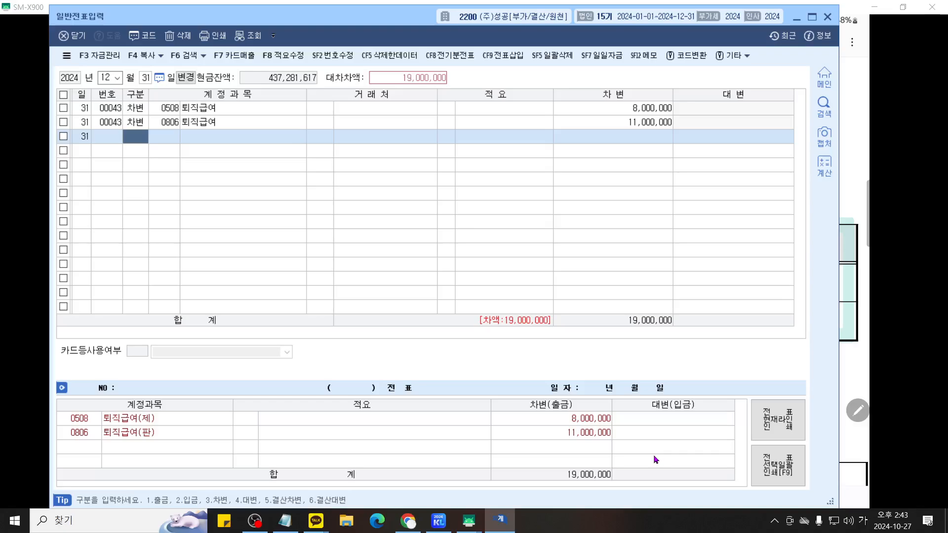
# Add a credit line for 퇴직급여충당부채 (295) of 19,000,000 to balance the voucher
pyautogui.write('4')
pyautogui.press('Return')
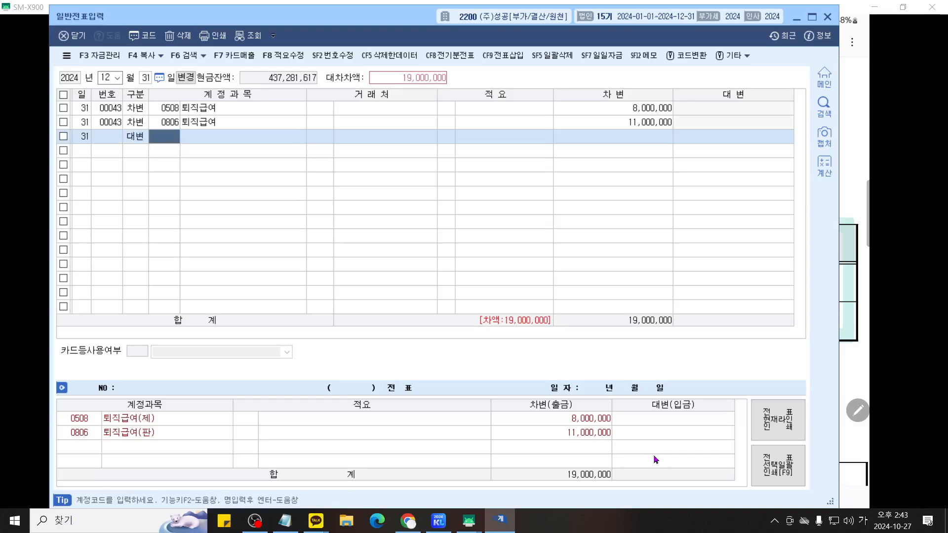
pyautogui.write('295')
pyautogui.press('Return')
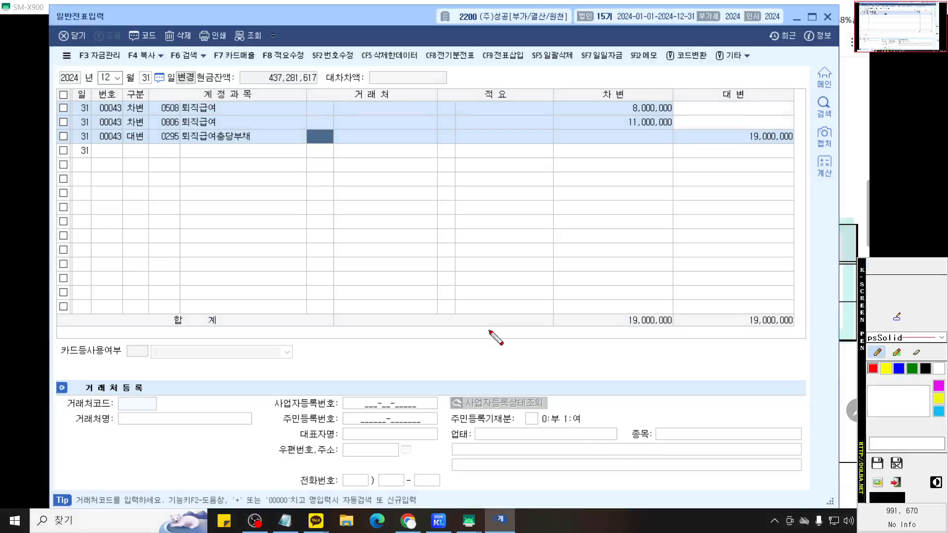
pyautogui.scroll(2, 496, 337)
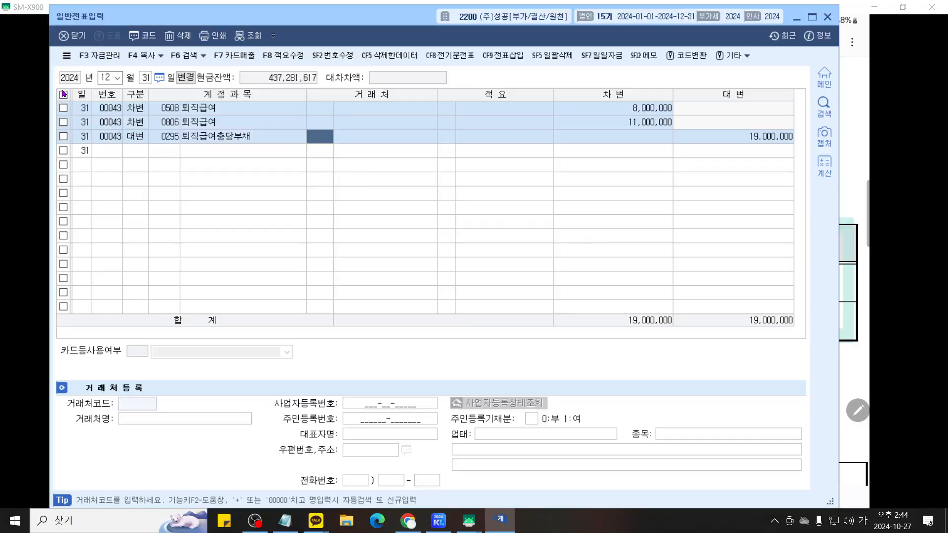
# Delete all three December 31 retirement-benefit lines from the voucher
pyautogui.click(63, 95)
pyautogui.press('F5')
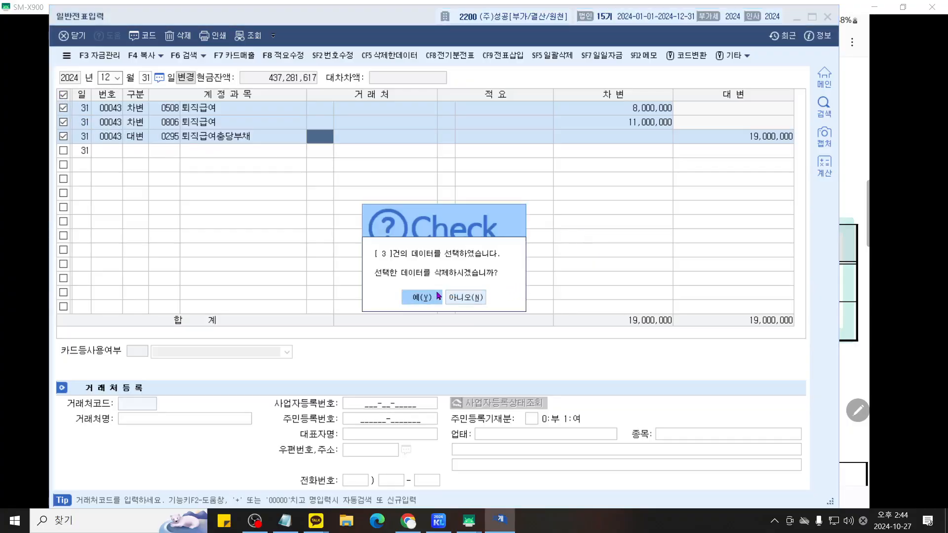
pyautogui.click(423, 298)
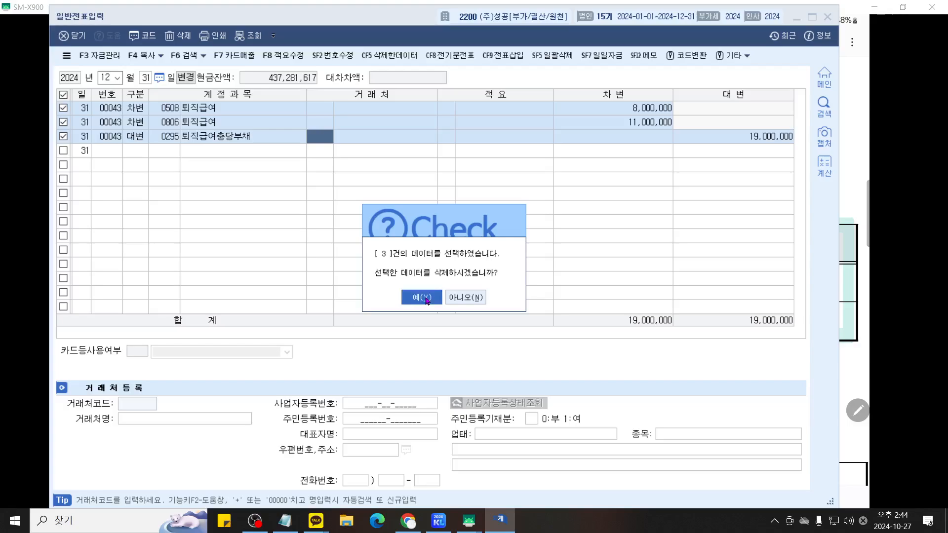
# Return to the accounting main screen, underline 결산자료입력 with the screen pen, and open it
pyautogui.click(439, 521)
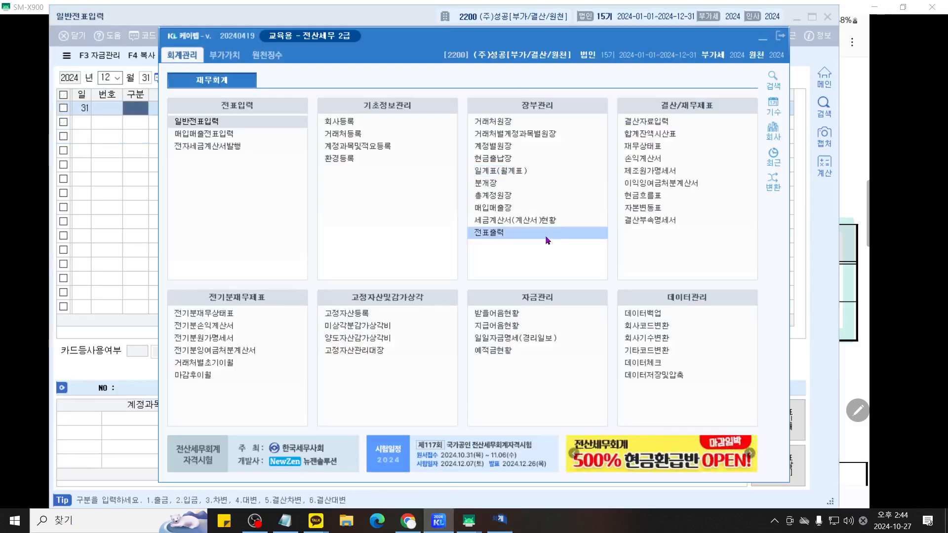
pyautogui.press('F9')
pyautogui.scroll(2, 589, 235)
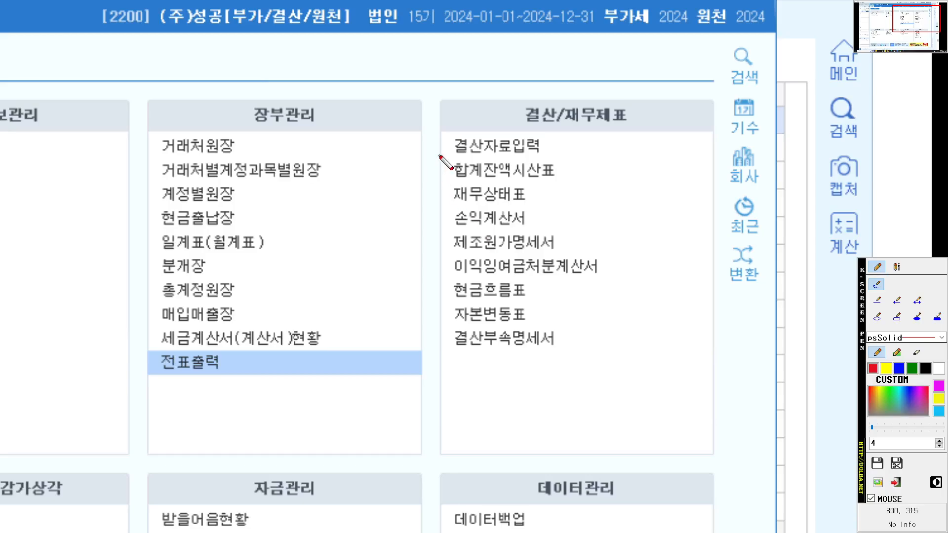
pyautogui.moveTo(440, 156); pyautogui.dragTo(712, 156)
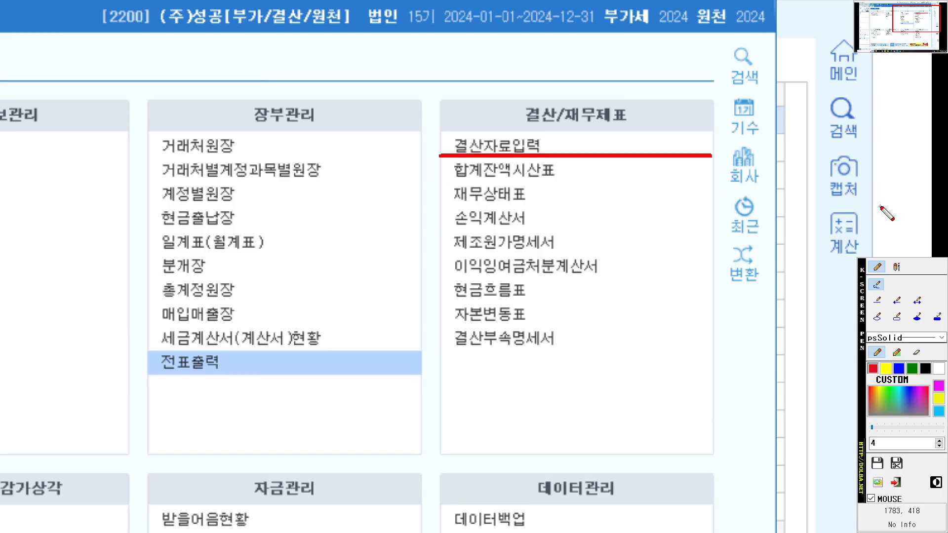
pyautogui.press('Escape')
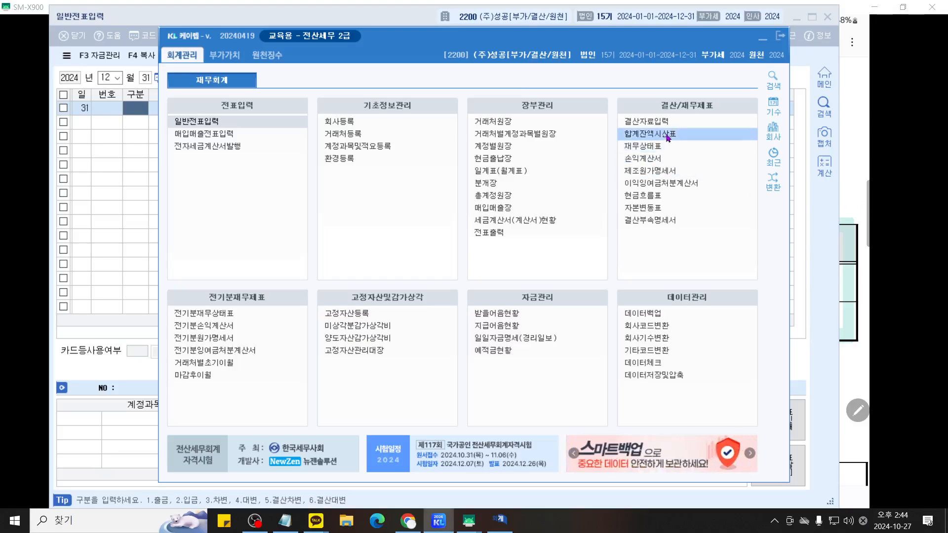
pyautogui.click(658, 124)
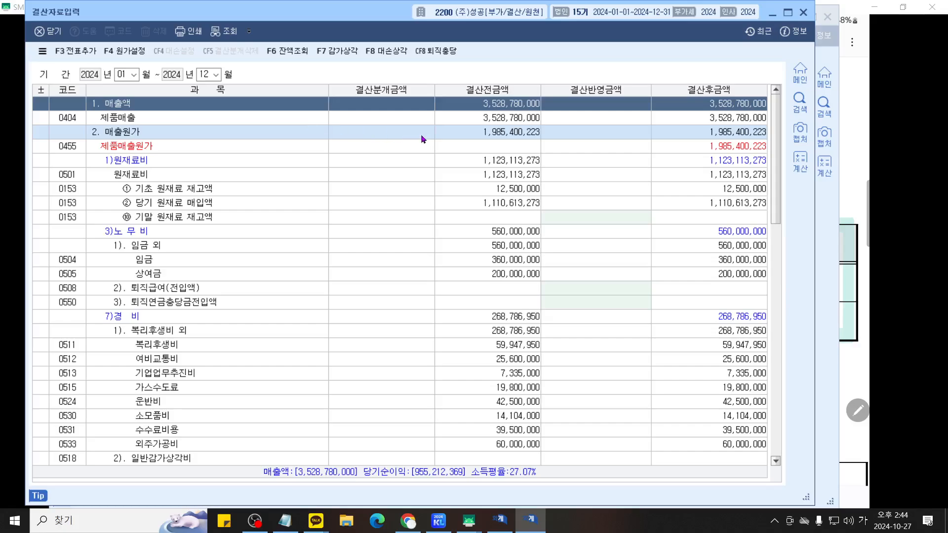
# Underline the 퇴직급여(전입액) row for account 508 and circle the 퇴직충당 function with the screen pen
pyautogui.press('F12')
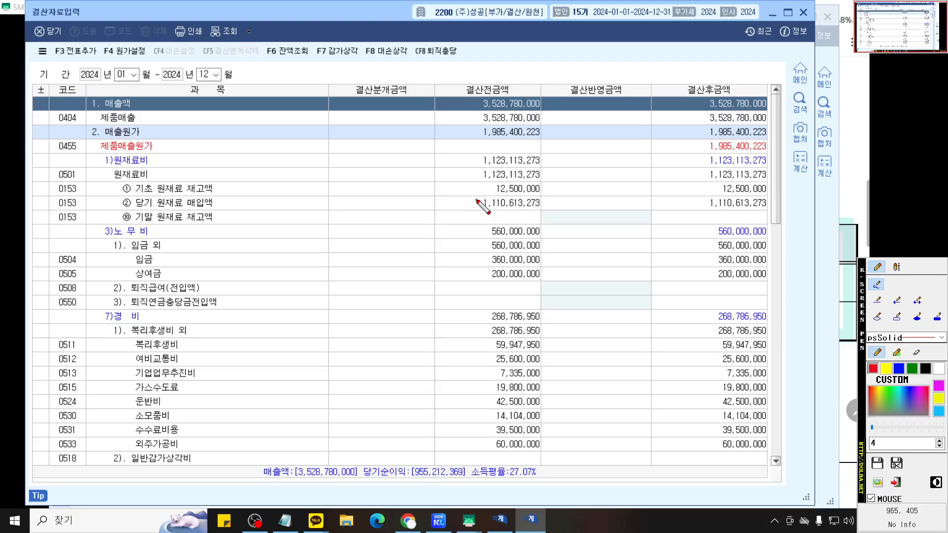
pyautogui.scroll(3, 477, 200)
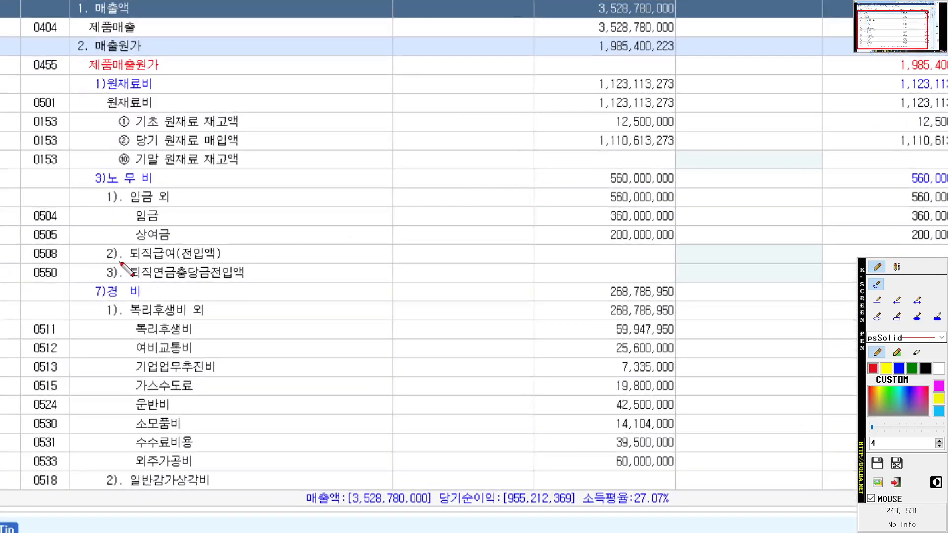
pyautogui.moveTo(120, 263); pyautogui.dragTo(847, 262)
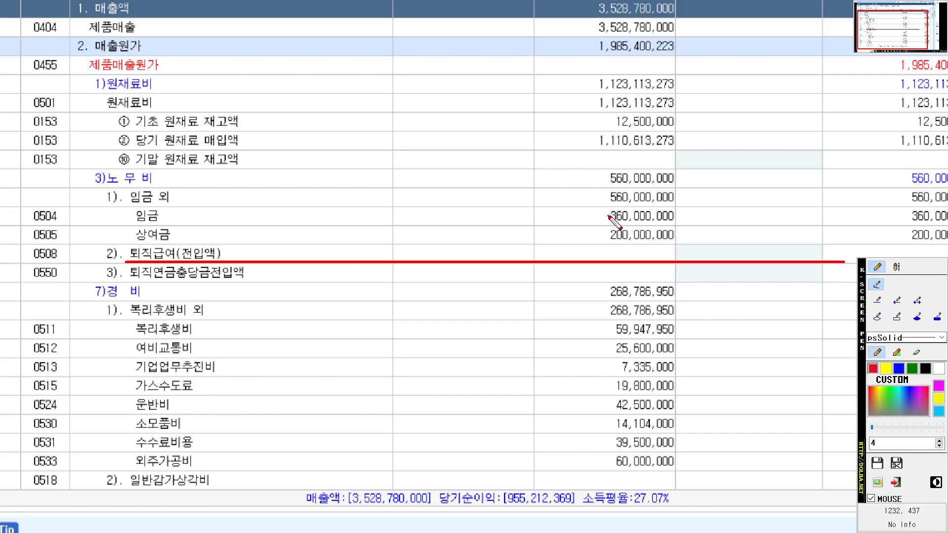
pyautogui.moveTo(608, 215); pyautogui.dragTo(613, 274)
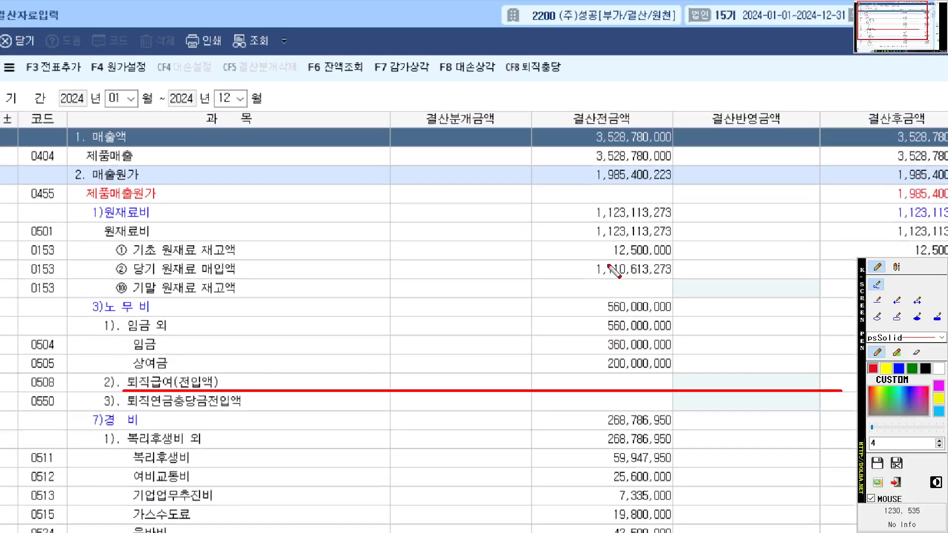
pyautogui.moveTo(586, 76)
pyautogui.mouseDown()
pyautogui.moveTo(549, 88)
pyautogui.moveTo(505, 80)
pyautogui.moveTo(491, 55)
pyautogui.moveTo(560, 35)
pyautogui.moveTo(594, 58)
pyautogui.moveTo(581, 89)
pyautogui.mouseUp()
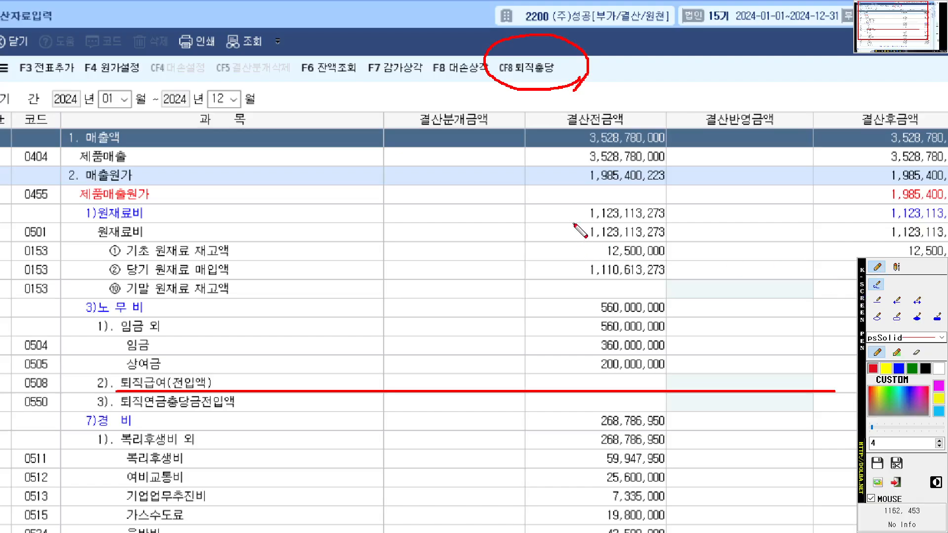
pyautogui.press('Escape')
# Open the 퇴직충당부채 settings and mark the 설정전 잔액 heading, code 508, its balance and its 퇴직급여추계액 cell
pyautogui.click(447, 55)
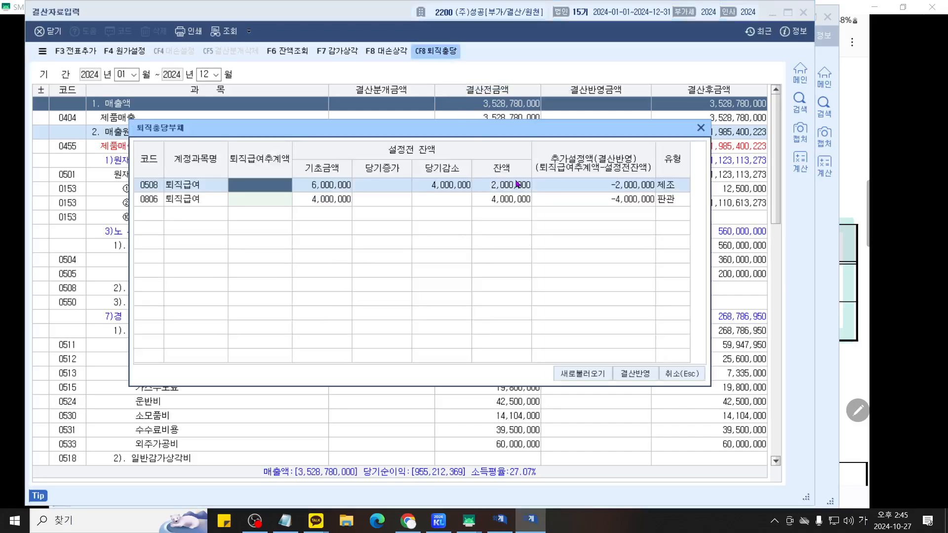
pyautogui.press('F9')
pyautogui.scroll(6, 517, 180)
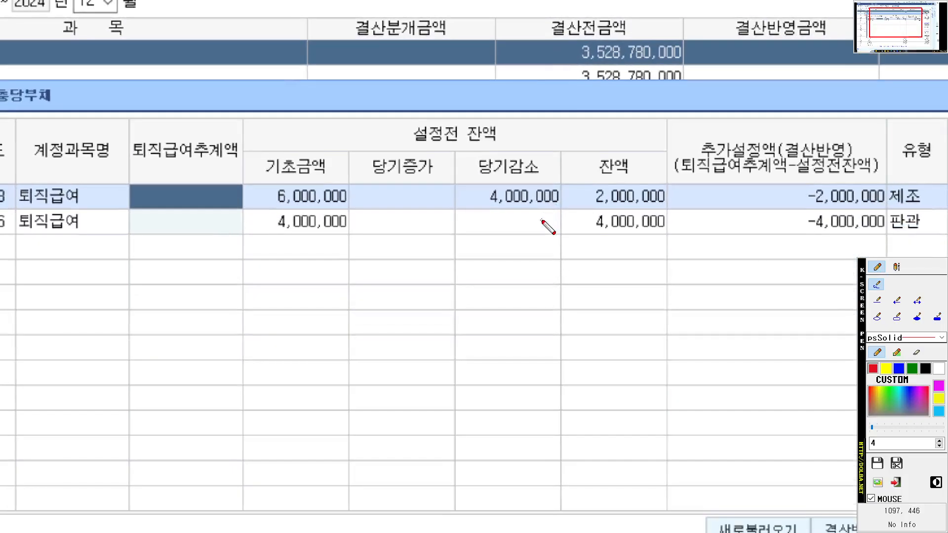
pyautogui.scroll(-1, 542, 220)
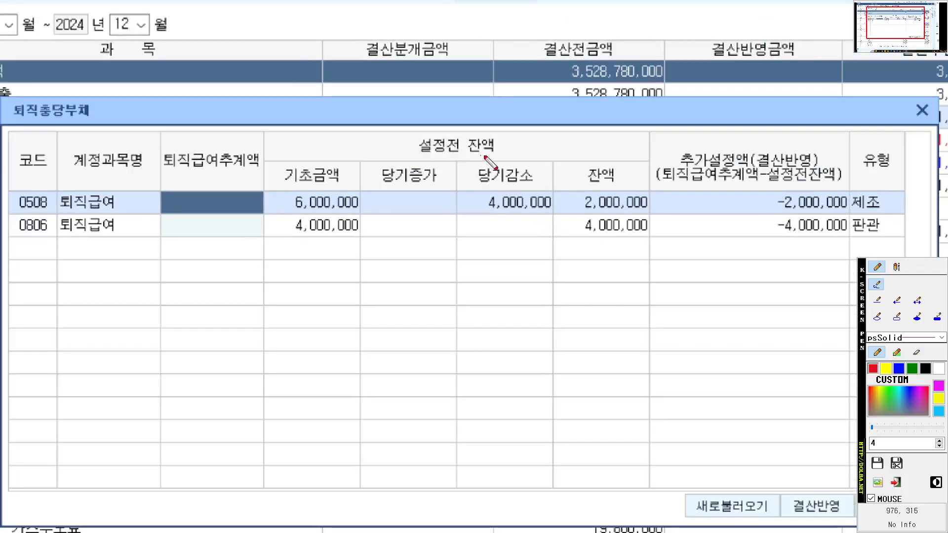
pyautogui.moveTo(499, 158)
pyautogui.mouseDown()
pyautogui.moveTo(459, 161)
pyautogui.moveTo(402, 143)
pyautogui.moveTo(494, 119)
pyautogui.moveTo(514, 148)
pyautogui.moveTo(500, 159)
pyautogui.mouseUp()
pyautogui.moveTo(650, 213)
pyautogui.mouseDown()
pyautogui.moveTo(576, 213)
pyautogui.moveTo(662, 189)
pyautogui.moveTo(654, 220)
pyautogui.moveTo(647, 215)
pyautogui.mouseUp()
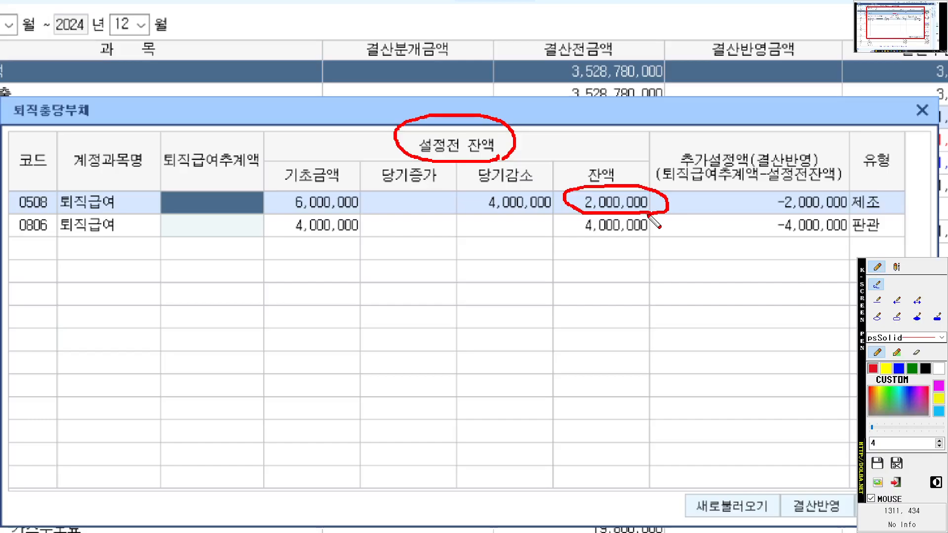
pyautogui.moveTo(8, 213); pyautogui.dragTo(59, 213)
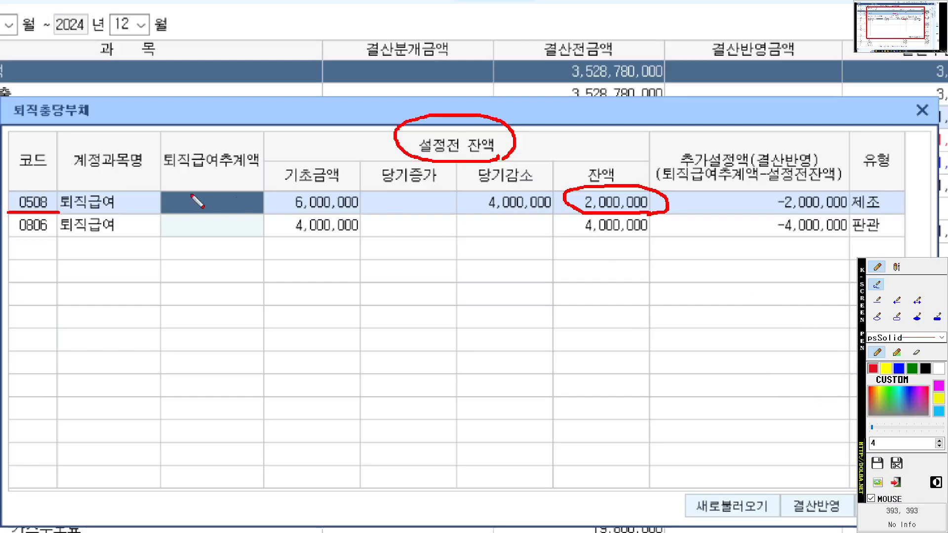
pyautogui.moveTo(210, 189)
pyautogui.mouseDown()
pyautogui.moveTo(177, 210)
pyautogui.moveTo(224, 207)
pyautogui.mouseUp()
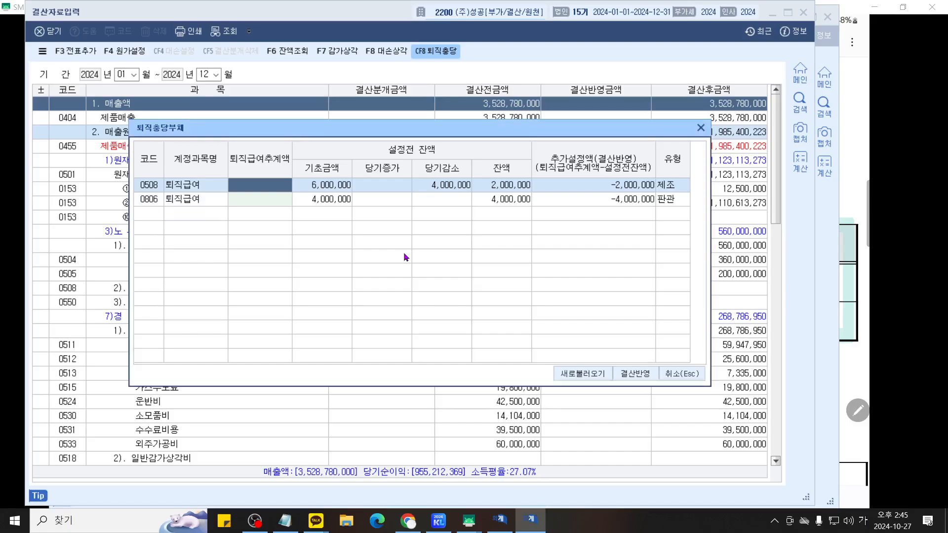
# Set the 퇴직급여추계액 for 퇴직급여 (508) to 10,000,000
pyautogui.write('10,000')
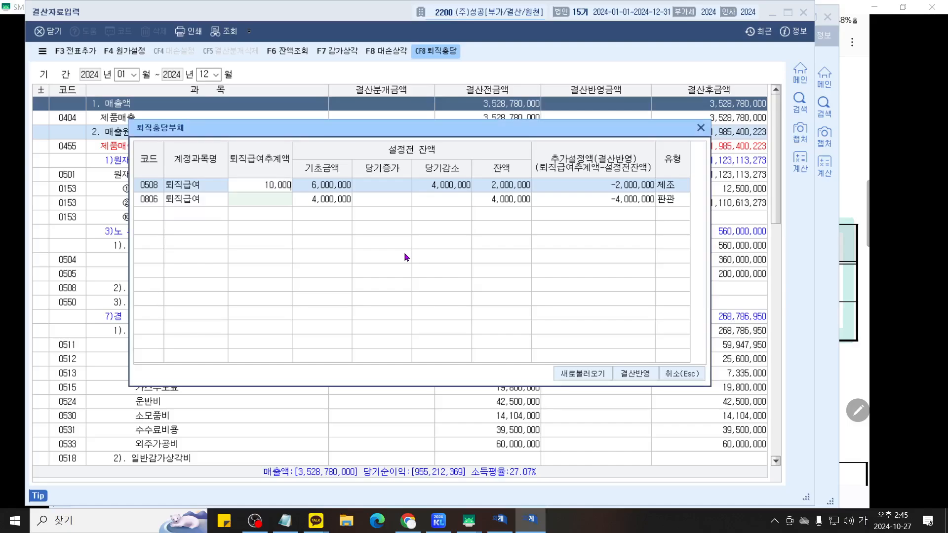
pyautogui.write(',000')
pyautogui.press('Return')
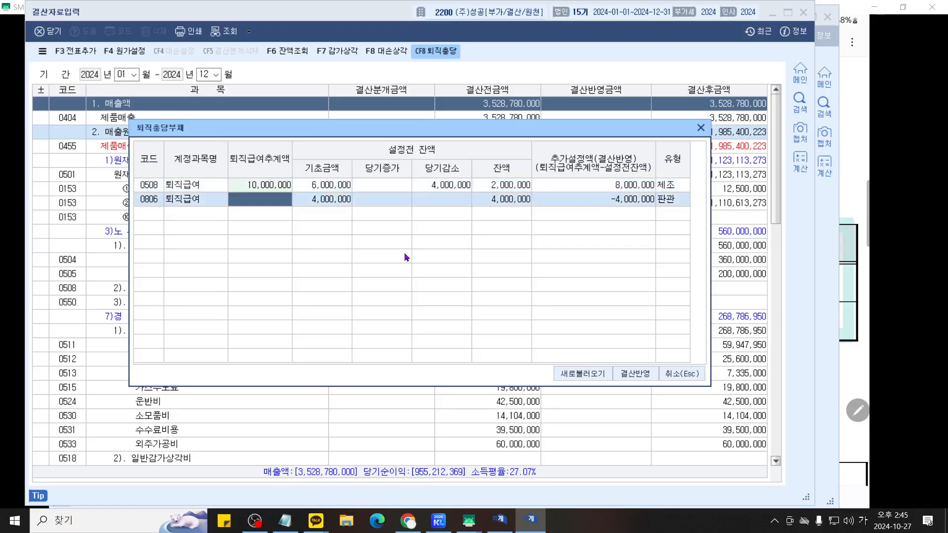
# Underline the 퇴직급여추계액 and 추가설정액 of account 508 with the screen pen
pyautogui.hotkey('ctrl', 'F1')
pyautogui.scroll(3, 407, 253)
pyautogui.moveTo(407, 253); pyautogui.dragTo(409, 276)
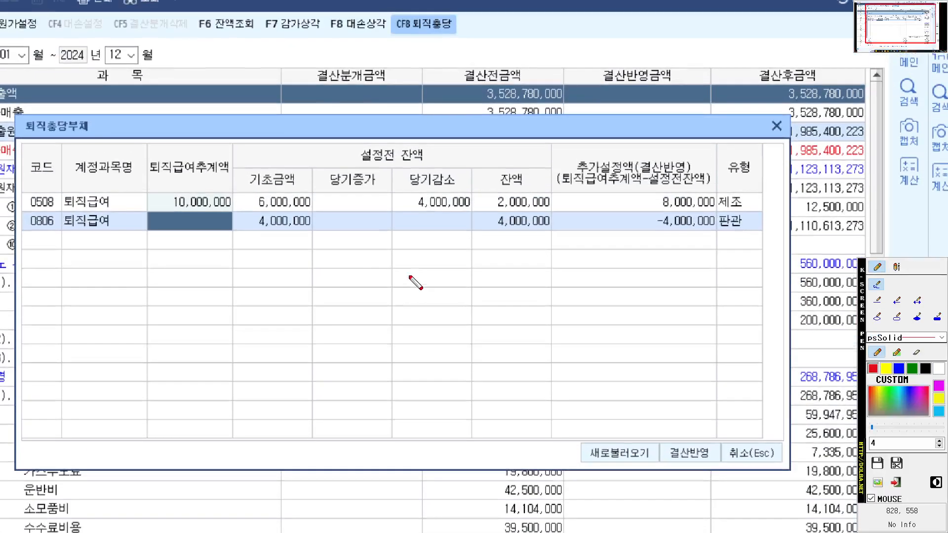
pyautogui.moveTo(157, 208); pyautogui.dragTo(230, 207)
pyautogui.moveTo(611, 211); pyautogui.dragTo(732, 210)
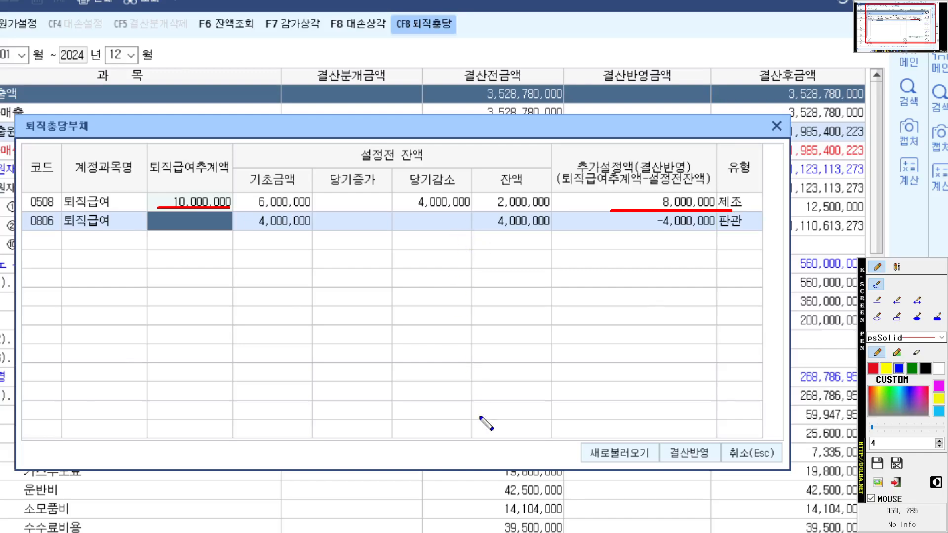
pyautogui.press('Escape')
# Switch to the notes and underline the 본사 사무직 figures in problem 11 with the screen pen
pyautogui.click(474, 523)
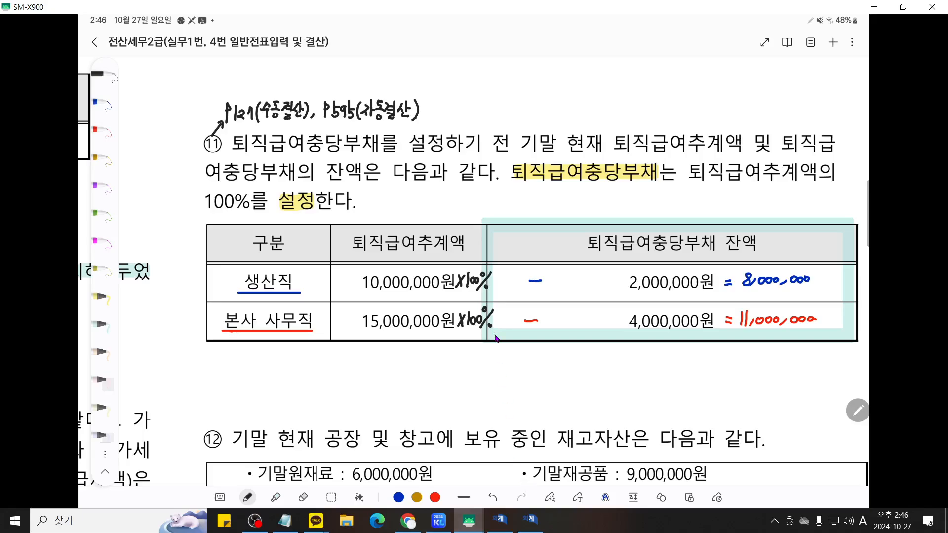
pyautogui.hotkey('ctrl', '1')
pyautogui.scroll(1, 496, 336)
pyautogui.moveTo(496, 338)
pyautogui.mouseDown()
pyautogui.moveTo(456, 317)
pyautogui.moveTo(275, 298)
pyautogui.mouseUp()
pyautogui.moveTo(542, 311); pyautogui.dragTo(794, 312)
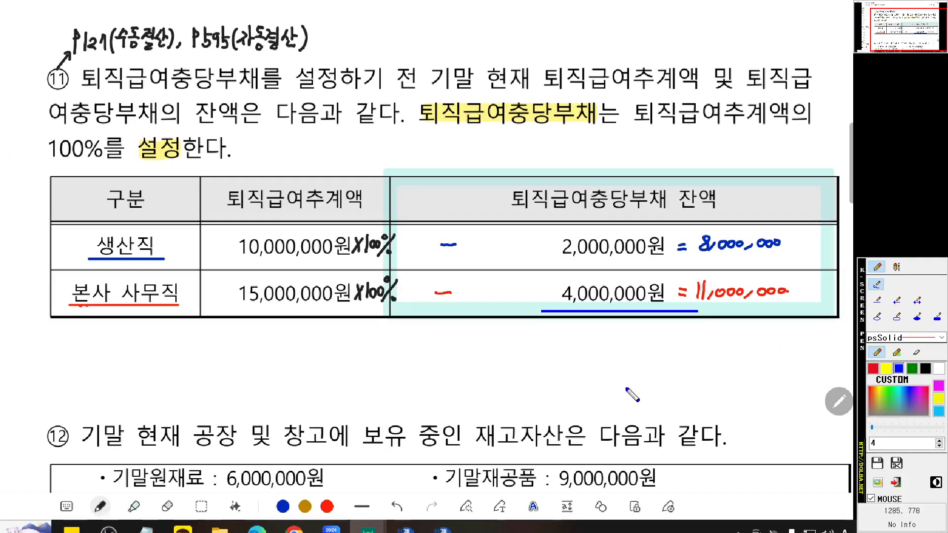
pyautogui.press('Escape')
# Switch back to the accounting program, mark account 806 and its 설정전 잔액, and set its 퇴직급여추계액 to 15,000,000
pyautogui.click(530, 522)
pyautogui.hotkey('ctrl', '1')
pyautogui.scroll(1, 414, 211)
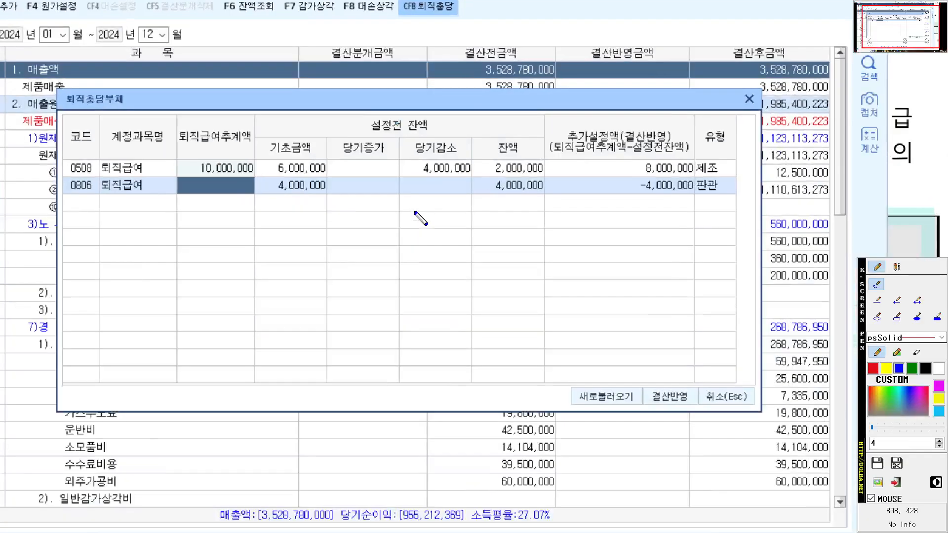
pyautogui.scroll(1, 414, 211)
pyautogui.moveTo(19, 227); pyautogui.dragTo(160, 227)
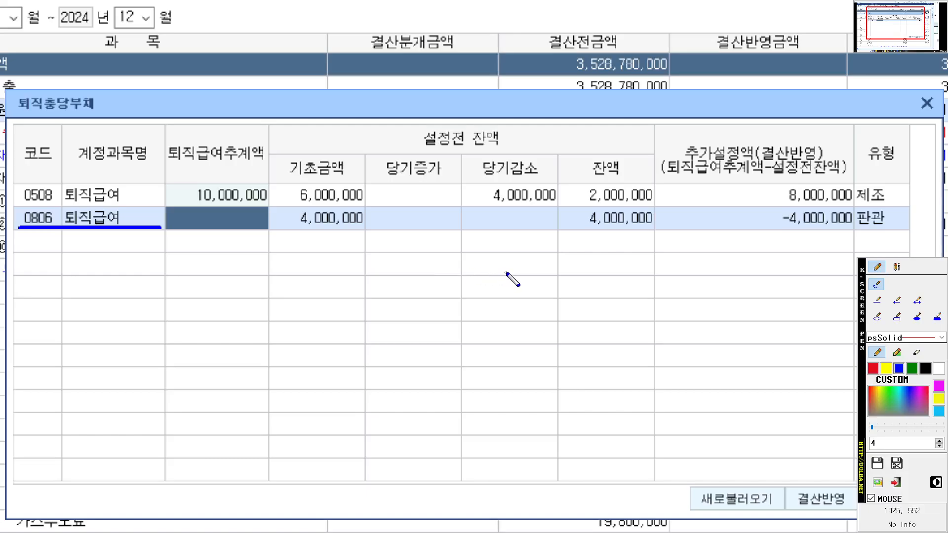
pyautogui.moveTo(520, 152)
pyautogui.mouseDown()
pyautogui.moveTo(402, 136)
pyautogui.moveTo(541, 148)
pyautogui.mouseUp()
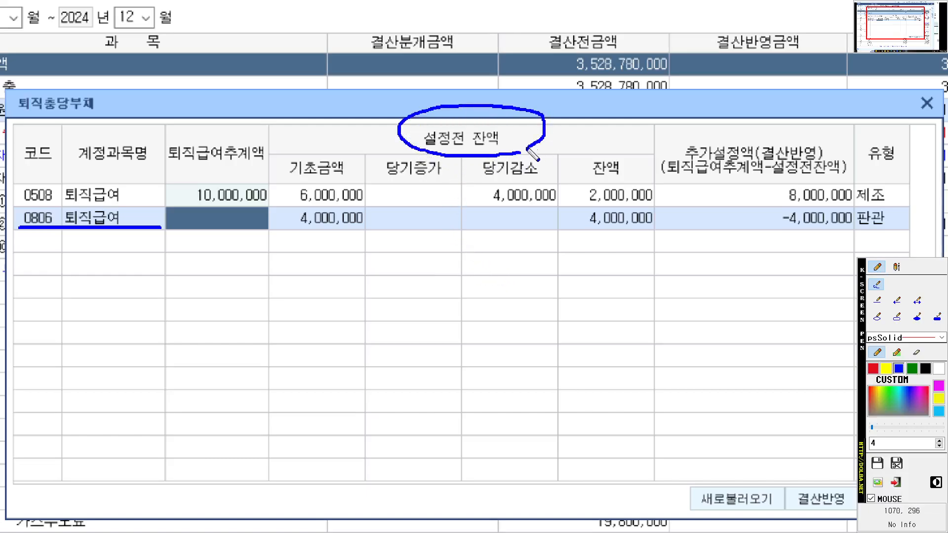
pyautogui.moveTo(563, 231); pyautogui.dragTo(662, 230)
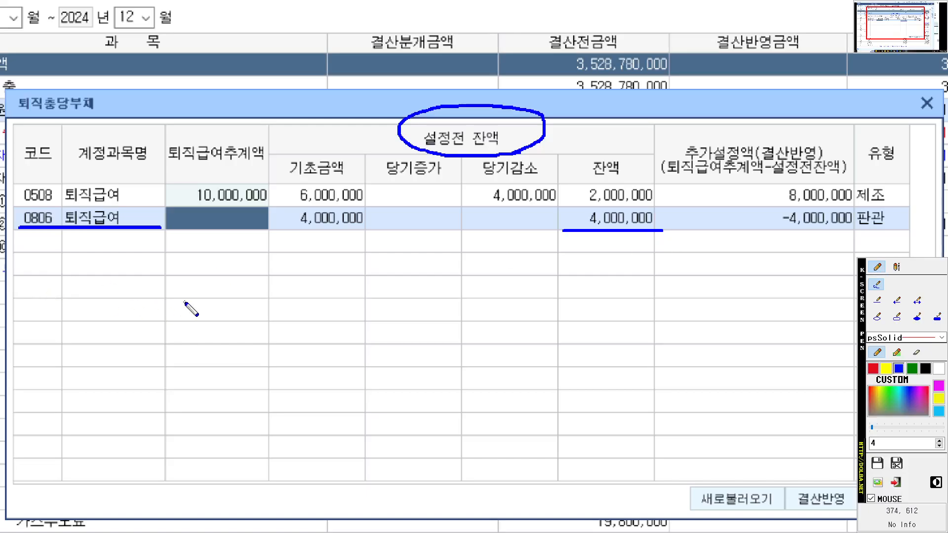
pyautogui.moveTo(202, 212)
pyautogui.mouseDown()
pyautogui.moveTo(205, 242)
pyautogui.moveTo(261, 221)
pyautogui.mouseUp()
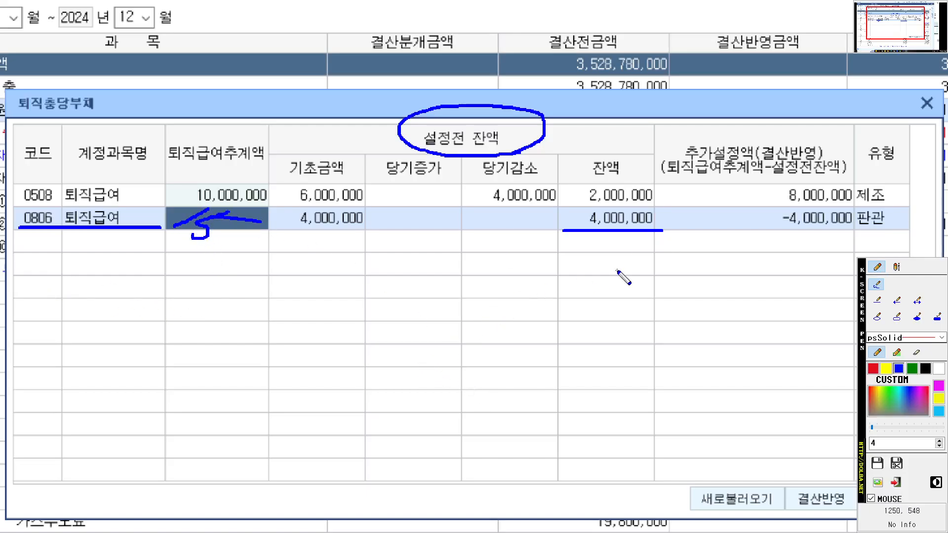
pyautogui.write('15,000,000')
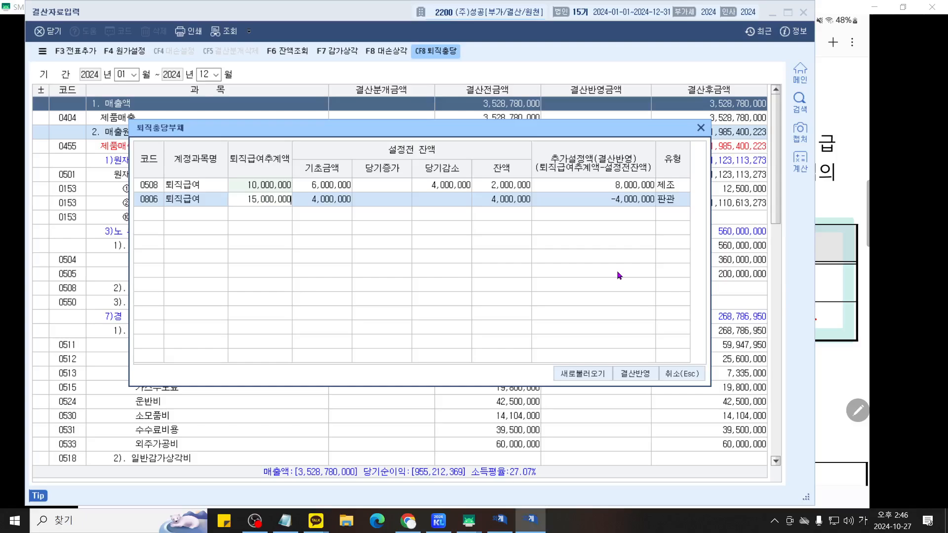
pyautogui.press('Return')
# Circle 결산반영 in the 퇴직충당부채 settings with the screen pen, and switch to the notes
pyautogui.hotkey('ctrl', '2')
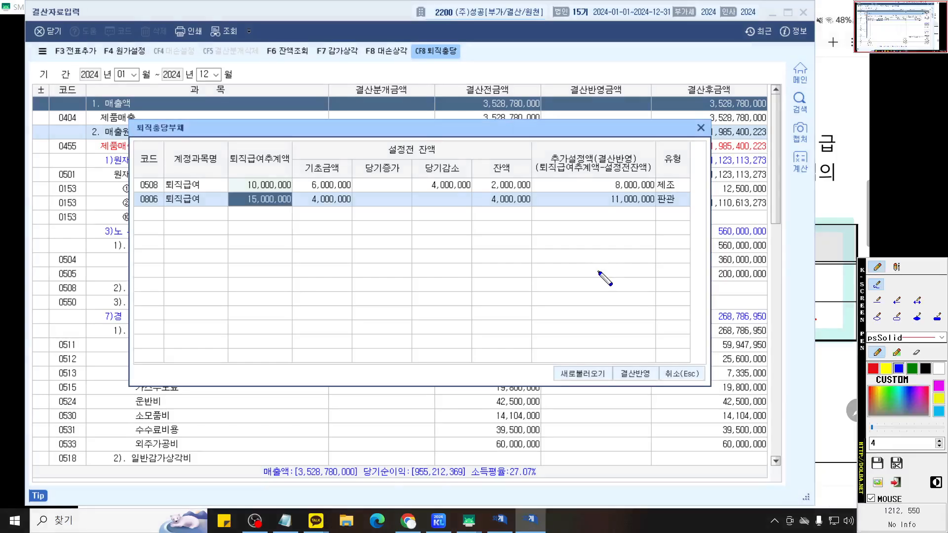
pyautogui.scroll(4, 600, 274)
pyautogui.moveTo(604, 282)
pyautogui.mouseDown()
pyautogui.moveTo(623, 272)
pyautogui.moveTo(616, 280)
pyautogui.mouseUp()
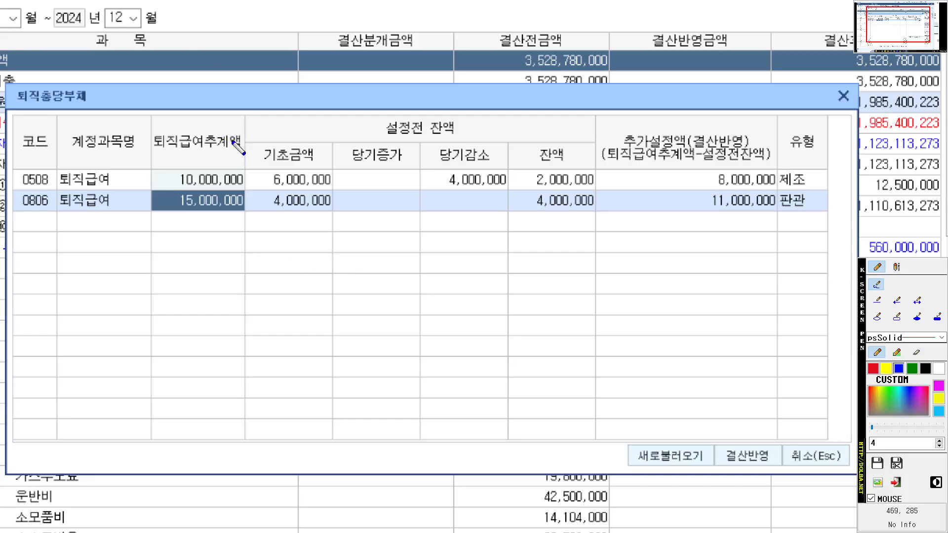
pyautogui.moveTo(785, 470)
pyautogui.mouseDown()
pyautogui.moveTo(723, 471)
pyautogui.moveTo(783, 442)
pyautogui.moveTo(752, 474)
pyautogui.mouseUp()
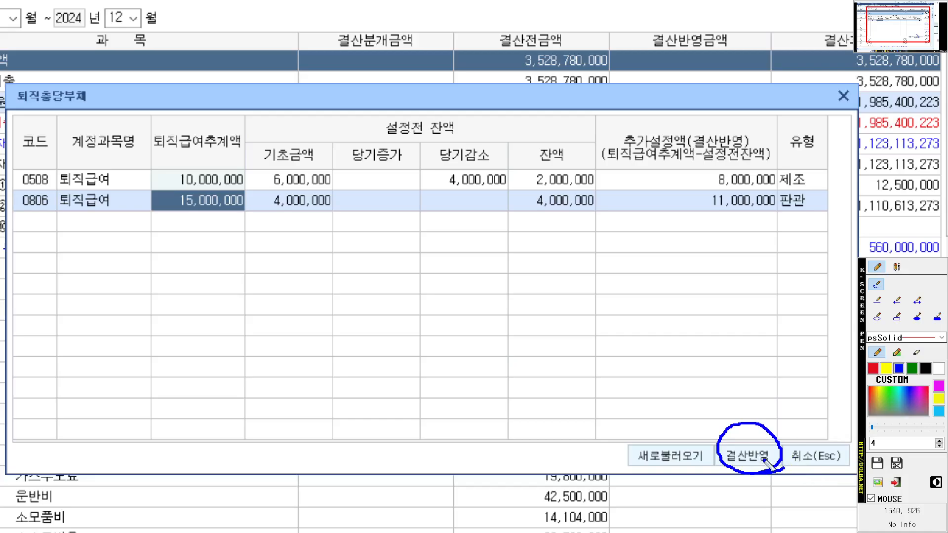
pyautogui.hotkey('ctrl', '2')
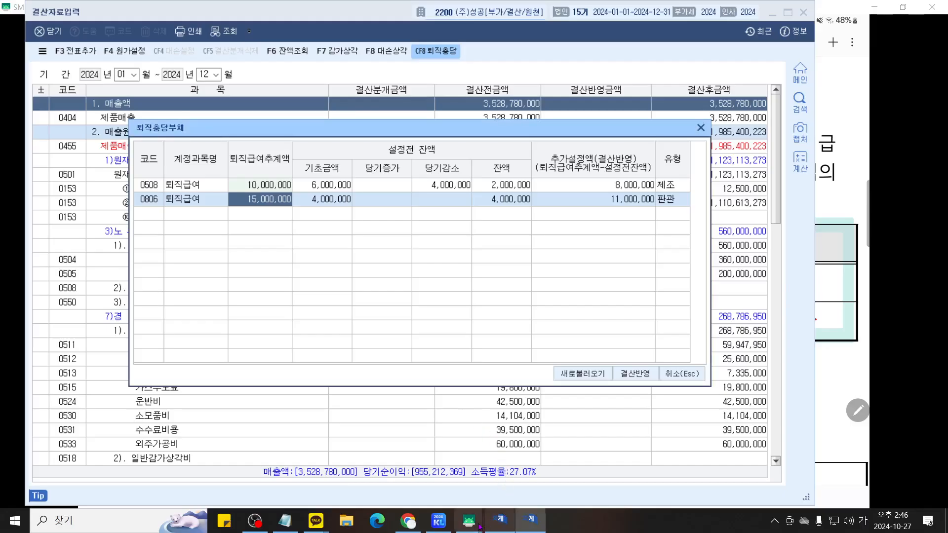
pyautogui.click(478, 525)
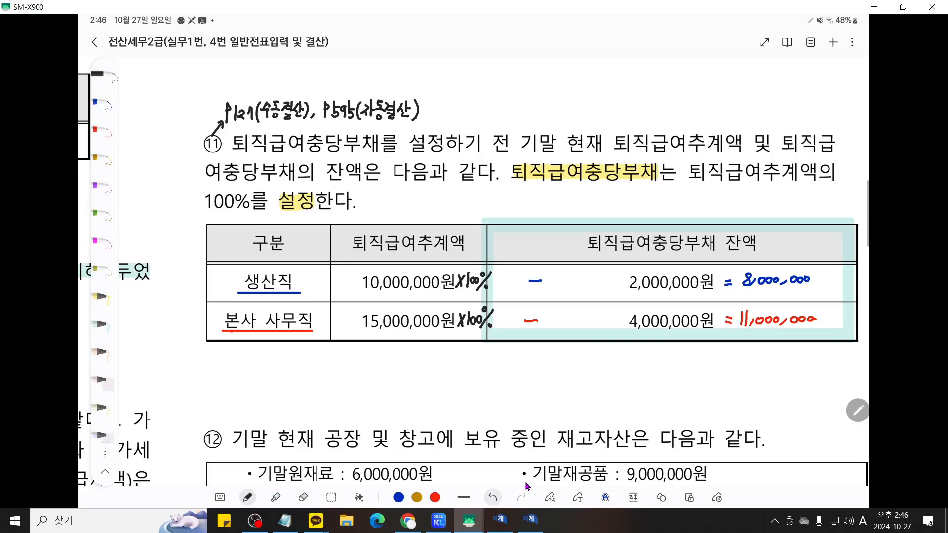
# Draw an arrow beside the 생산직 and 본사 사무직 rows of problem 11's table with the screen pen
pyautogui.hotkey('ctrl', '1')
pyautogui.moveTo(286, 336)
pyautogui.mouseDown()
pyautogui.moveTo(292, 284)
pyautogui.moveTo(316, 295)
pyautogui.mouseUp()
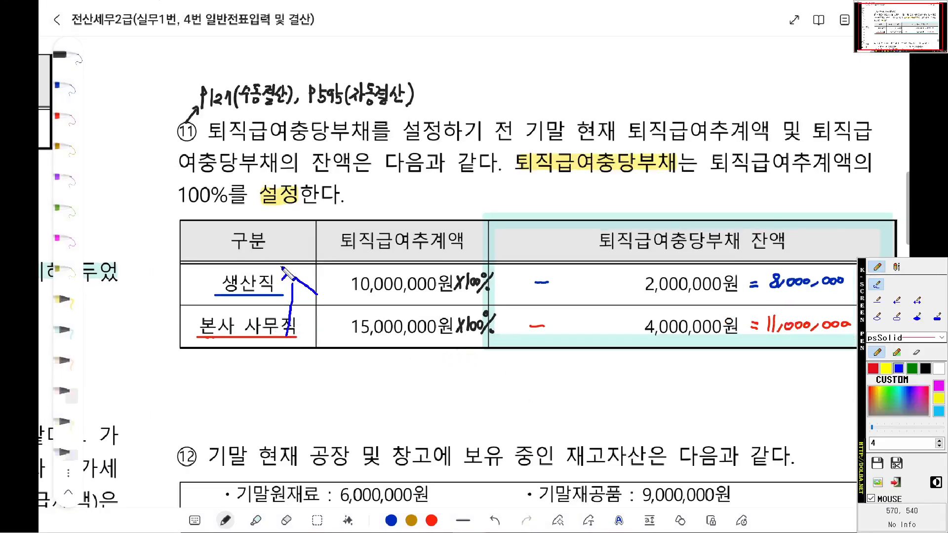
pyautogui.moveTo(282, 267)
pyautogui.mouseDown()
pyautogui.moveTo(276, 336)
pyautogui.moveTo(314, 304)
pyautogui.mouseUp()
pyautogui.press('Escape')
# Switch to the accounting program and underline accounts 0508 and 0806 in the 퇴직충당부채 settings with the screen pen
pyautogui.click(525, 520)
pyautogui.hotkey('ctrl', '1')
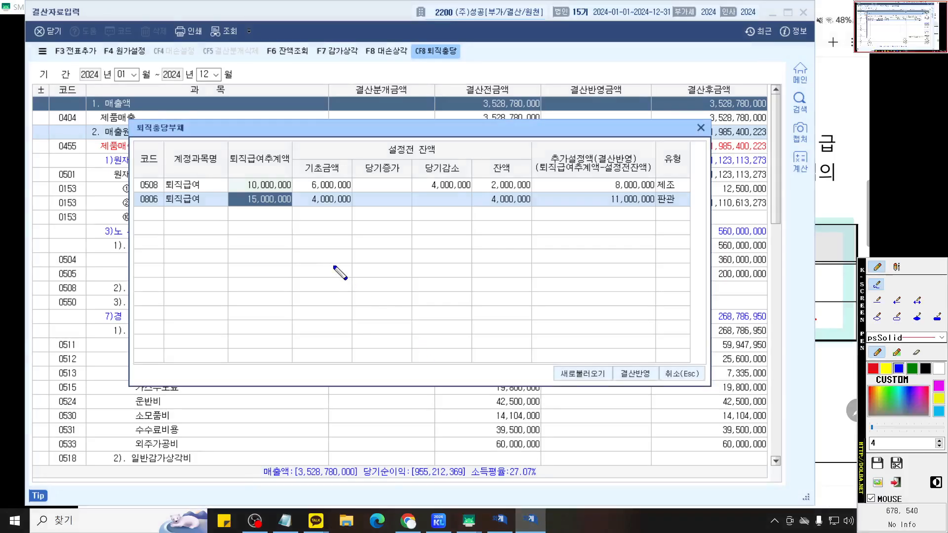
pyautogui.scroll(4, 330, 257)
pyautogui.moveTo(328, 252); pyautogui.dragTo(355, 266)
pyautogui.moveTo(59, 192); pyautogui.dragTo(192, 193)
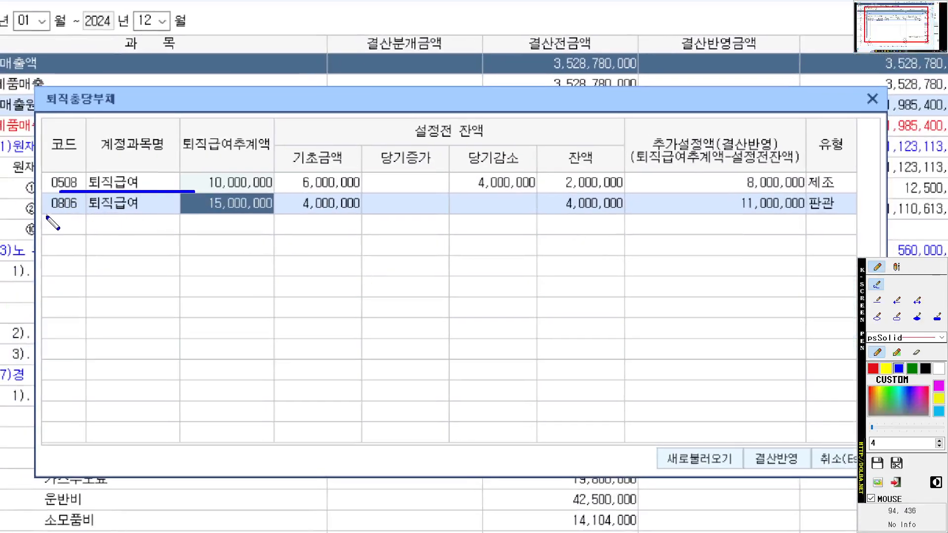
pyautogui.moveTo(66, 217); pyautogui.dragTo(176, 216)
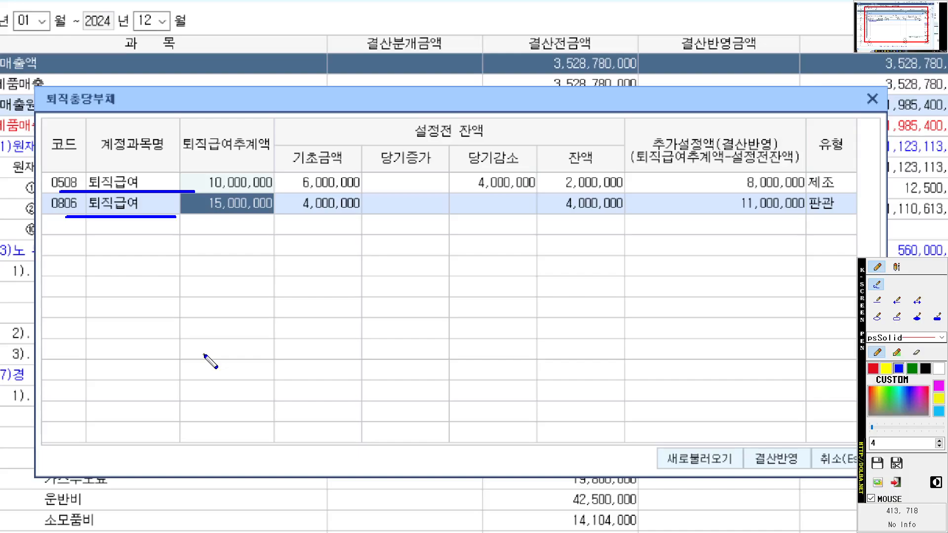
pyautogui.press('Escape')
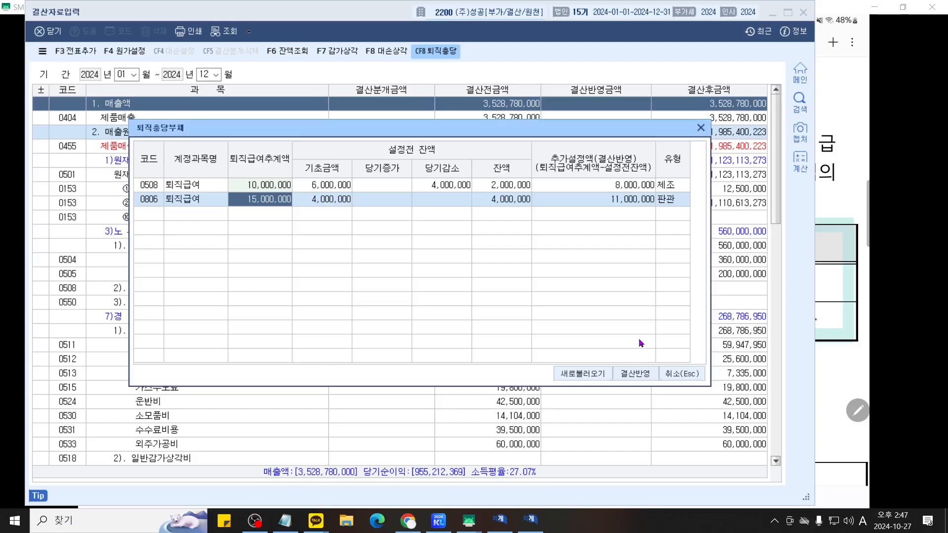
# Apply the 퇴직충당부채 amounts with 결산반영 and underline account 0508 퇴직급여(전입액) and its 결산반영금액 with the screen pen
pyautogui.click(647, 376)
pyautogui.press('F9')
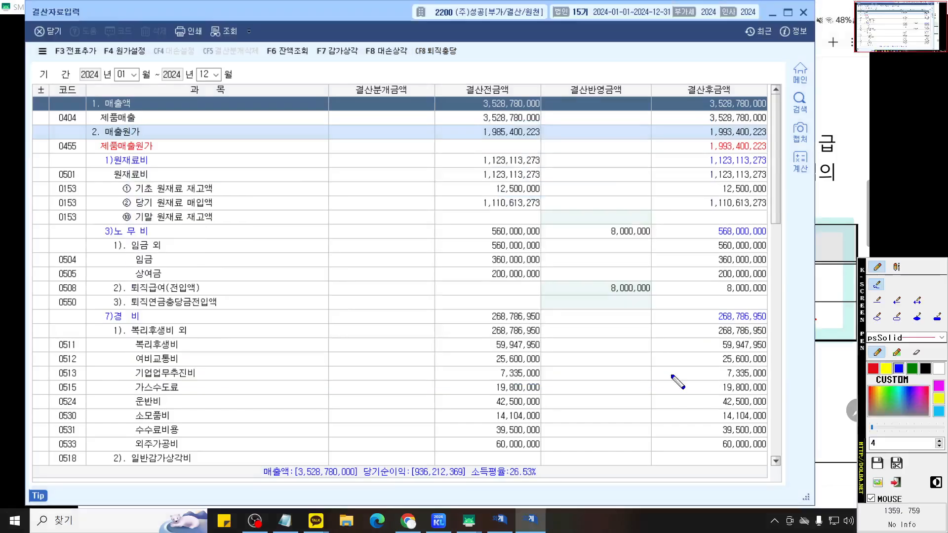
pyautogui.scroll(2, 671, 375)
pyautogui.scroll(-2, 673, 375)
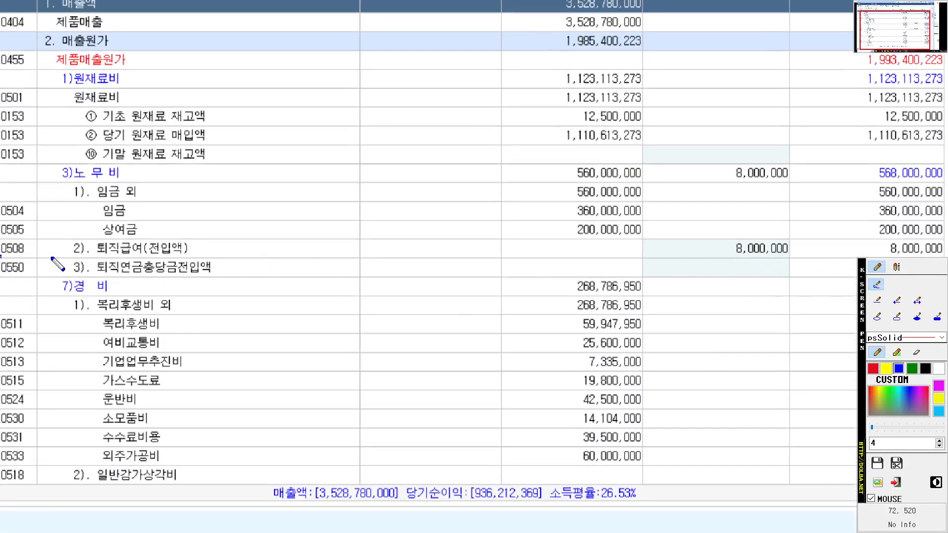
pyautogui.moveTo(715, 260); pyautogui.dragTo(796, 260)
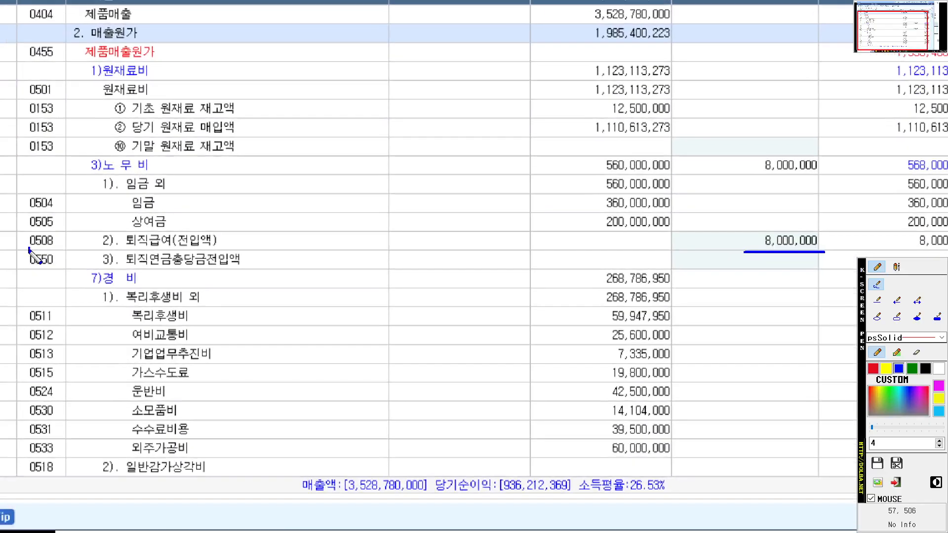
pyautogui.moveTo(29, 250); pyautogui.dragTo(313, 248)
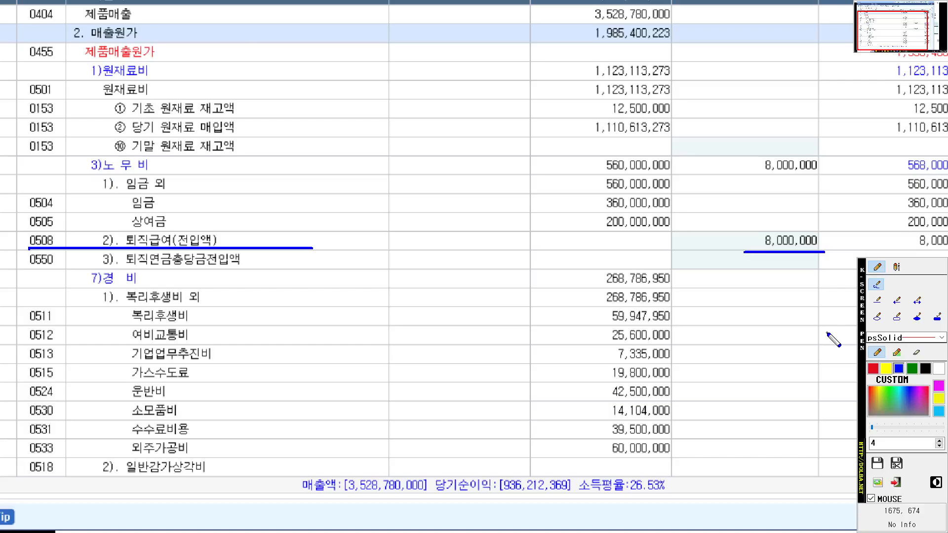
pyautogui.press('Escape')
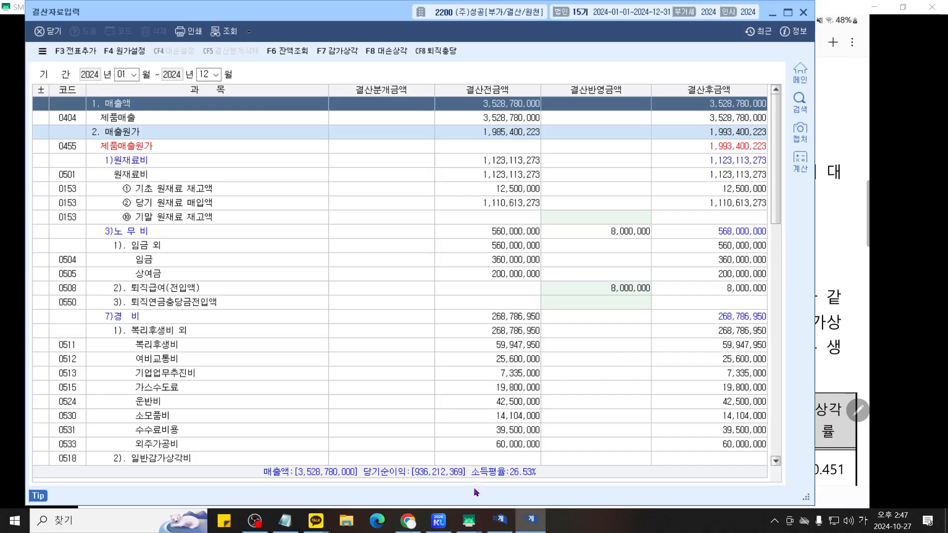
# Switch to the notes and handwrite 수동결산(P47) above problem 13 with an arrow from its number
pyautogui.click(469, 521)
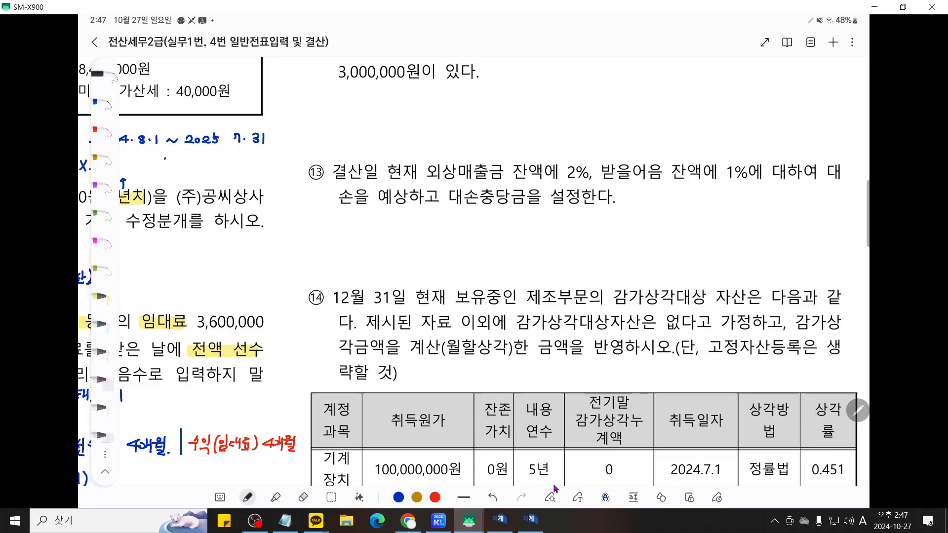
pyautogui.scroll(3, 554, 489)
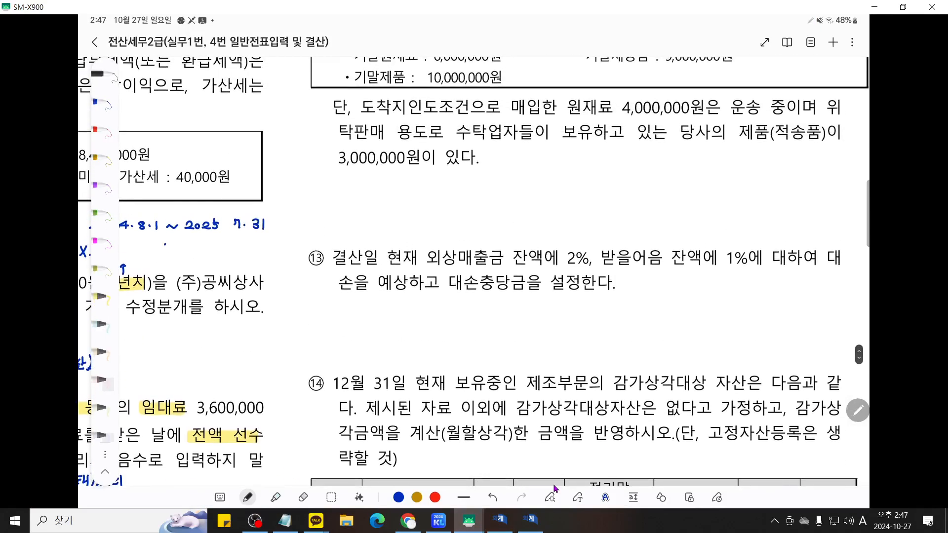
pyautogui.moveTo(325, 240)
pyautogui.mouseDown()
pyautogui.moveTo(317, 254)
pyautogui.moveTo(329, 226)
pyautogui.moveTo(333, 236)
pyautogui.moveTo(344, 226)
pyautogui.mouseUp()
pyautogui.moveTo(337, 228); pyautogui.dragTo(343, 232)
pyautogui.click(493, 498)
pyautogui.click(492, 497)
pyautogui.click(493, 497)
pyautogui.moveTo(337, 227); pyautogui.dragTo(340, 229)
pyautogui.moveTo(329, 230)
pyautogui.mouseDown()
pyautogui.moveTo(342, 229)
pyautogui.moveTo(337, 241)
pyautogui.mouseUp()
pyautogui.moveTo(343, 220); pyautogui.dragTo(344, 228)
pyautogui.moveTo(340, 227)
pyautogui.mouseDown()
pyautogui.moveTo(351, 226)
pyautogui.moveTo(345, 238)
pyautogui.mouseUp()
pyautogui.moveTo(351, 223); pyautogui.dragTo(359, 229)
pyautogui.moveTo(360, 218); pyautogui.dragTo(361, 235)
pyautogui.moveTo(352, 231); pyautogui.dragTo(371, 237)
pyautogui.moveTo(379, 218); pyautogui.dragTo(381, 237)
pyautogui.moveTo(381, 221); pyautogui.dragTo(408, 238)
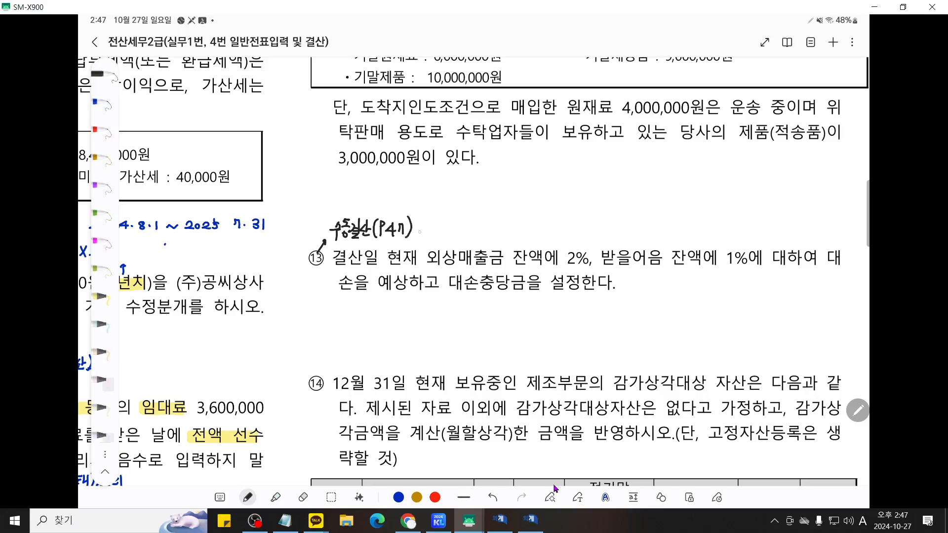
# Extend the handwritten note above problem 13 with 자동결산(P597), checking the page number in 출석.txt
pyautogui.moveTo(420, 231)
pyautogui.mouseDown()
pyautogui.moveTo(417, 238)
pyautogui.moveTo(435, 233)
pyautogui.moveTo(435, 223)
pyautogui.mouseUp()
pyautogui.moveTo(432, 231)
pyautogui.mouseDown()
pyautogui.moveTo(448, 218)
pyautogui.moveTo(446, 227)
pyautogui.mouseUp()
pyautogui.moveTo(449, 217); pyautogui.dragTo(462, 228)
pyautogui.moveTo(454, 227); pyautogui.dragTo(462, 237)
pyautogui.moveTo(464, 217); pyautogui.dragTo(477, 237)
pyautogui.moveTo(484, 217); pyautogui.dragTo(492, 234)
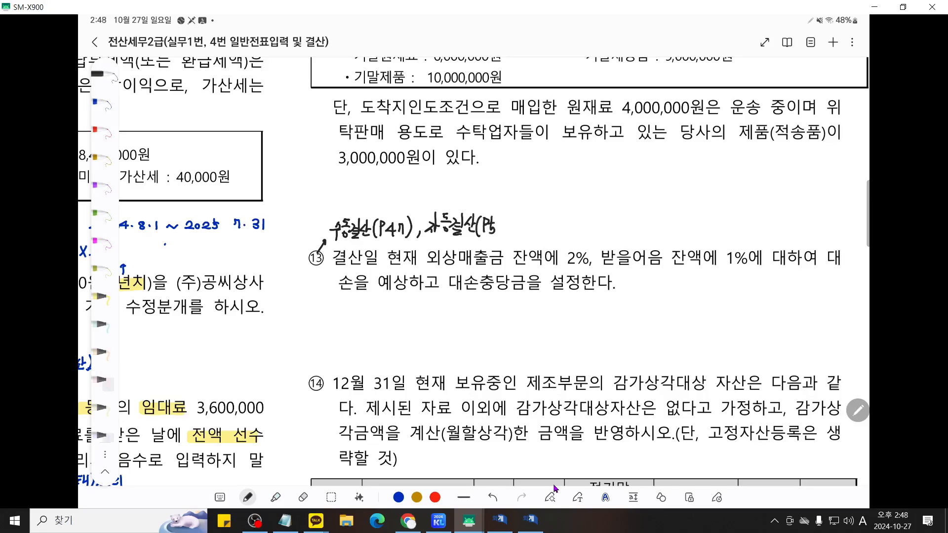
pyautogui.click(285, 522)
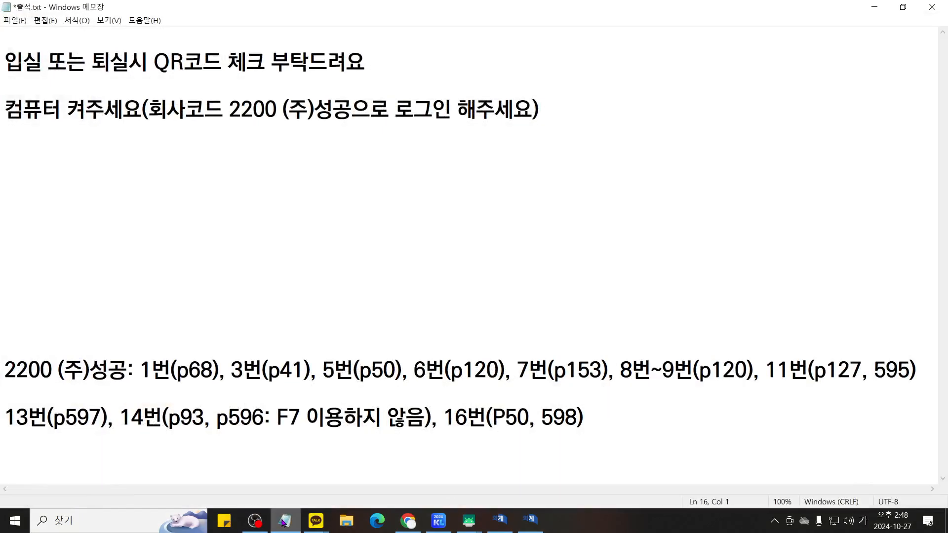
pyautogui.click(285, 521)
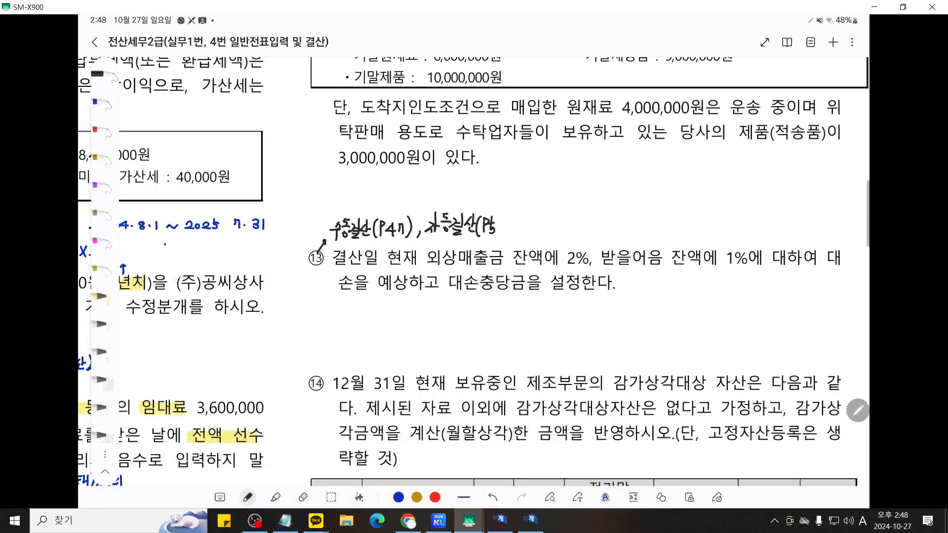
pyautogui.moveTo(502, 219); pyautogui.dragTo(500, 231)
pyautogui.moveTo(506, 219); pyautogui.dragTo(517, 234)
# Highlight 대손충당금 and 설정 in problem 13 in yellow
pyautogui.click(275, 498)
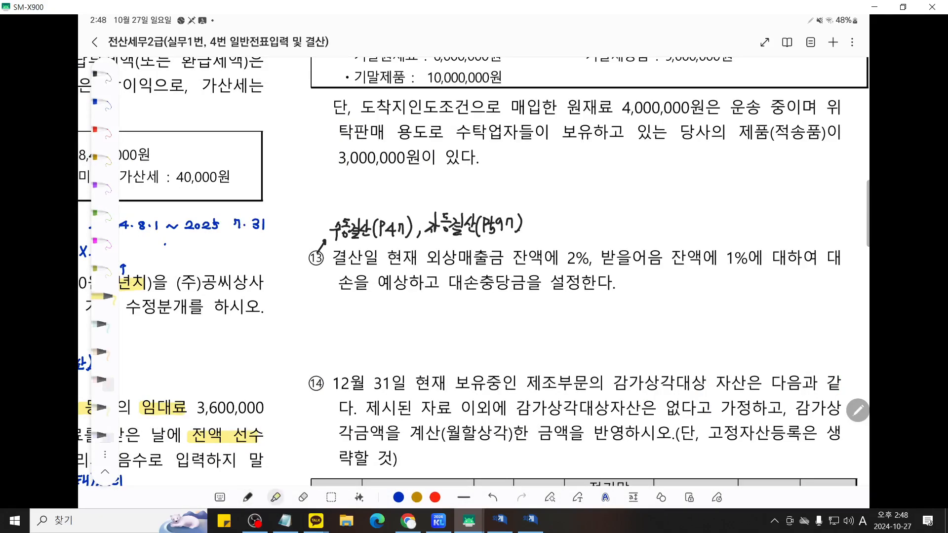
pyautogui.moveTo(824, 258); pyautogui.dragTo(841, 258)
pyautogui.moveTo(447, 284); pyautogui.dragTo(580, 284)
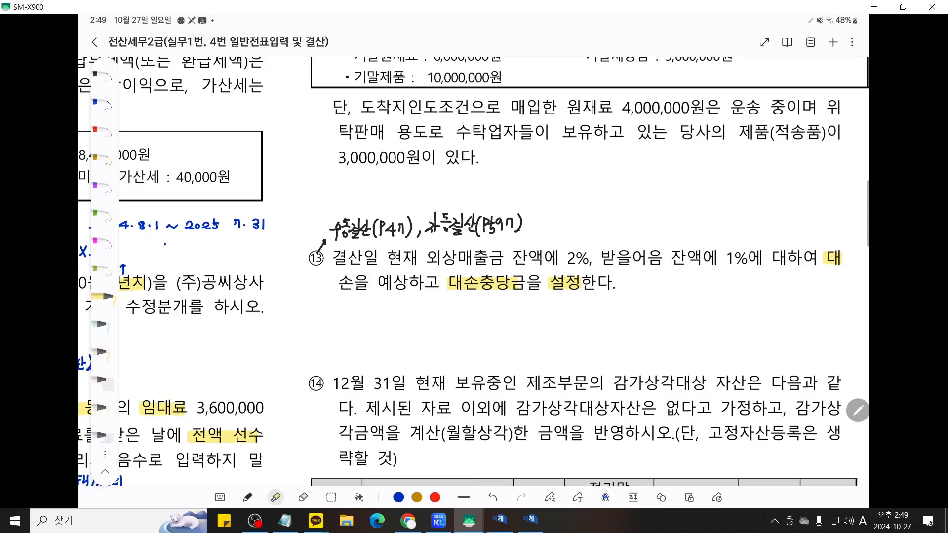
# Circle 2% and 1% in problem 13 in red and join them with an arc labelled 대손추정률
pyautogui.click(247, 497)
pyautogui.moveTo(588, 269)
pyautogui.mouseDown()
pyautogui.moveTo(559, 258)
pyautogui.moveTo(595, 248)
pyautogui.moveTo(592, 267)
pyautogui.mouseUp()
pyautogui.moveTo(734, 271)
pyautogui.mouseDown()
pyautogui.moveTo(742, 269)
pyautogui.moveTo(726, 250)
pyautogui.moveTo(754, 267)
pyautogui.moveTo(741, 269)
pyautogui.mouseUp()
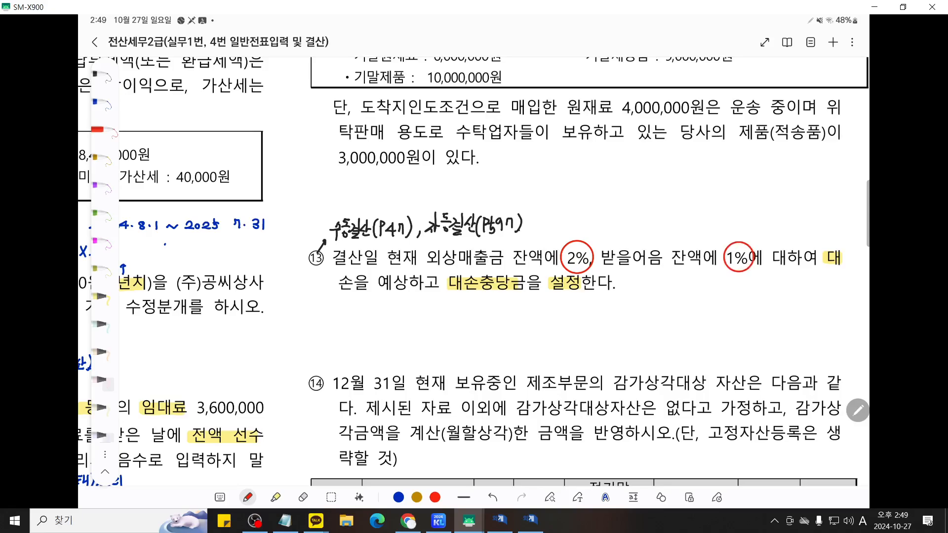
pyautogui.moveTo(589, 250)
pyautogui.mouseDown()
pyautogui.moveTo(667, 228)
pyautogui.moveTo(726, 246)
pyautogui.mouseUp()
pyautogui.moveTo(633, 218)
pyautogui.mouseDown()
pyautogui.moveTo(659, 212)
pyautogui.moveTo(649, 217)
pyautogui.moveTo(672, 214)
pyautogui.moveTo(685, 223)
pyautogui.moveTo(699, 211)
pyautogui.moveTo(700, 225)
pyautogui.mouseUp()
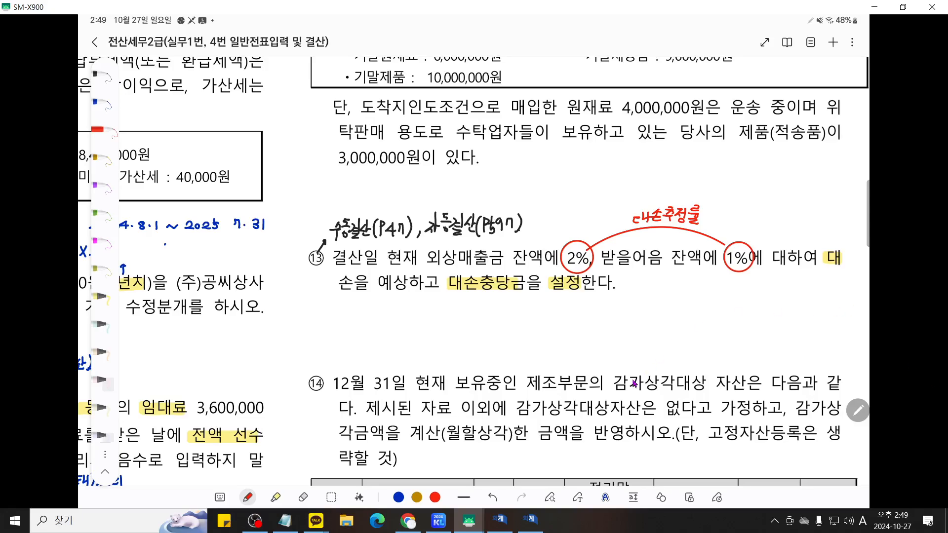
# Switch to the accounting program and circle the 대손상각 function in 결산자료입력 with the screen pen
pyautogui.click(530, 520)
pyautogui.hotkey('ctrl', 'F2')
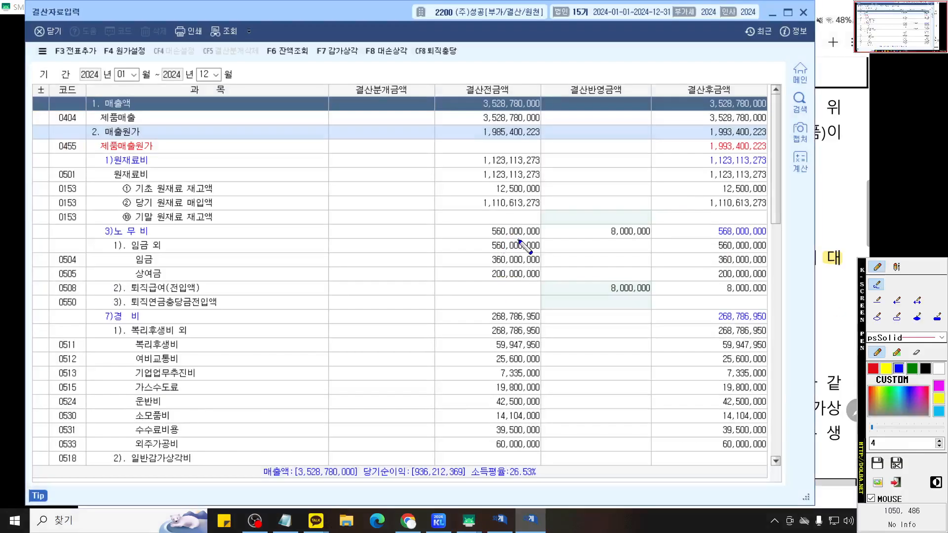
pyautogui.scroll(4, 504, 201)
pyautogui.moveTo(504, 201); pyautogui.dragTo(555, 241)
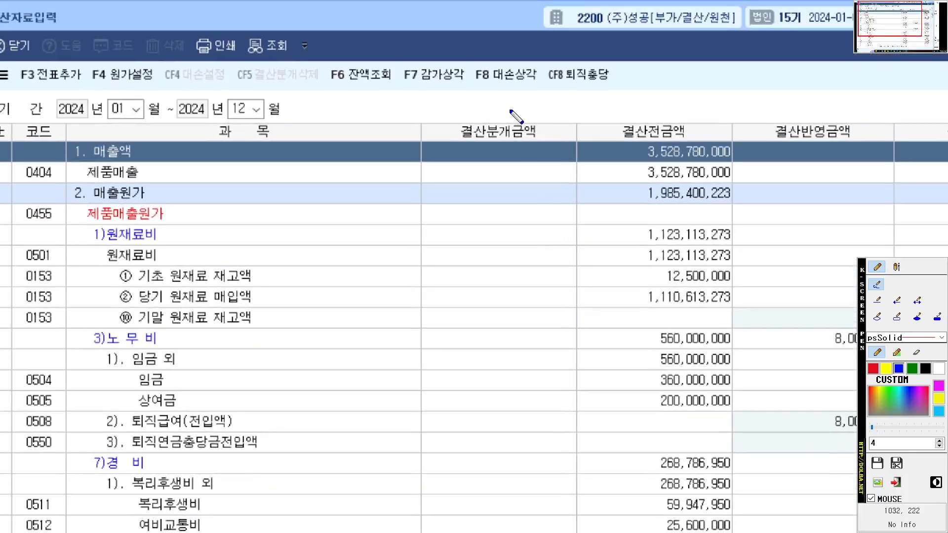
pyautogui.moveTo(541, 92)
pyautogui.mouseDown()
pyautogui.moveTo(471, 56)
pyautogui.moveTo(560, 96)
pyautogui.moveTo(531, 107)
pyautogui.mouseUp()
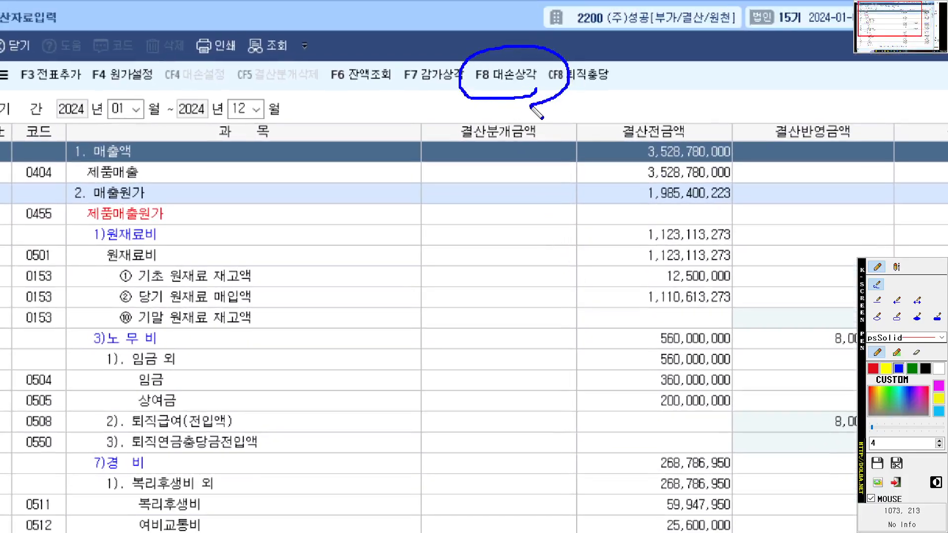
pyautogui.scroll(3, 636, 198)
pyautogui.moveTo(636, 198); pyautogui.dragTo(593, 259)
pyautogui.press('Escape')
pyautogui.moveTo(426, 99)
pyautogui.mouseDown()
pyautogui.moveTo(406, 99)
pyautogui.moveTo(413, 111)
pyautogui.mouseUp()
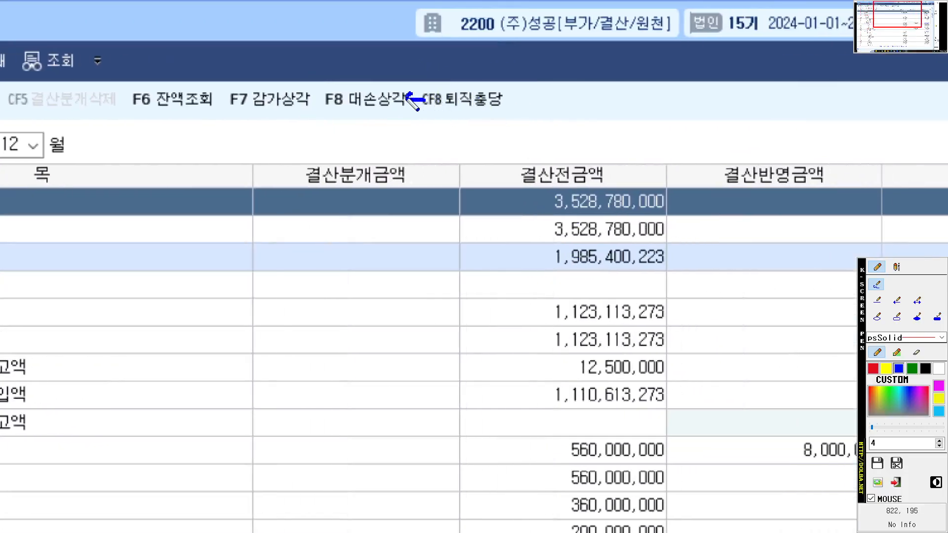
# Change the screen pen colour to red and open the 대손상각 settings
pyautogui.click(873, 371)
pyautogui.press('Escape')
pyautogui.click(380, 52)
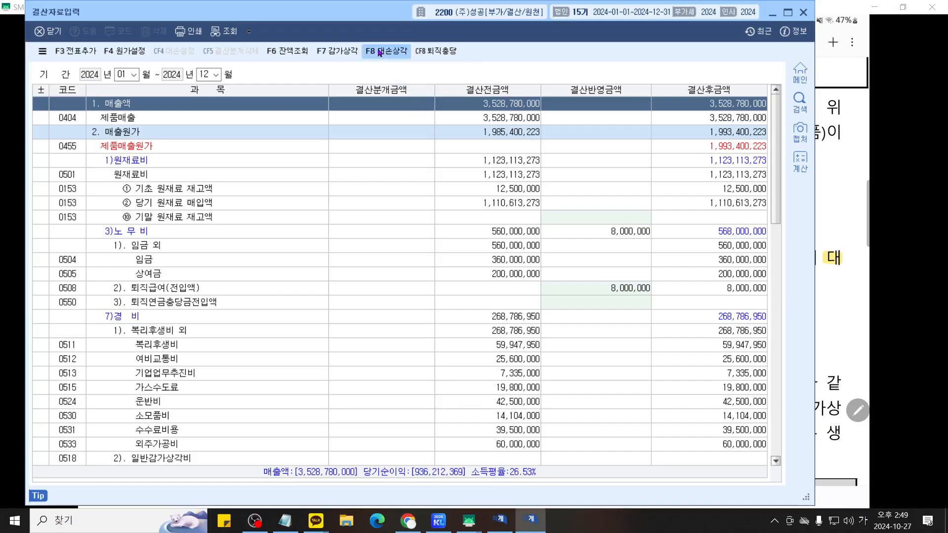
# Circle the 대손율 of 1.00 and frame the four accounts' 추가설정액 cells in red, labelling the frame 정답
pyautogui.scroll(5, 542, 283)
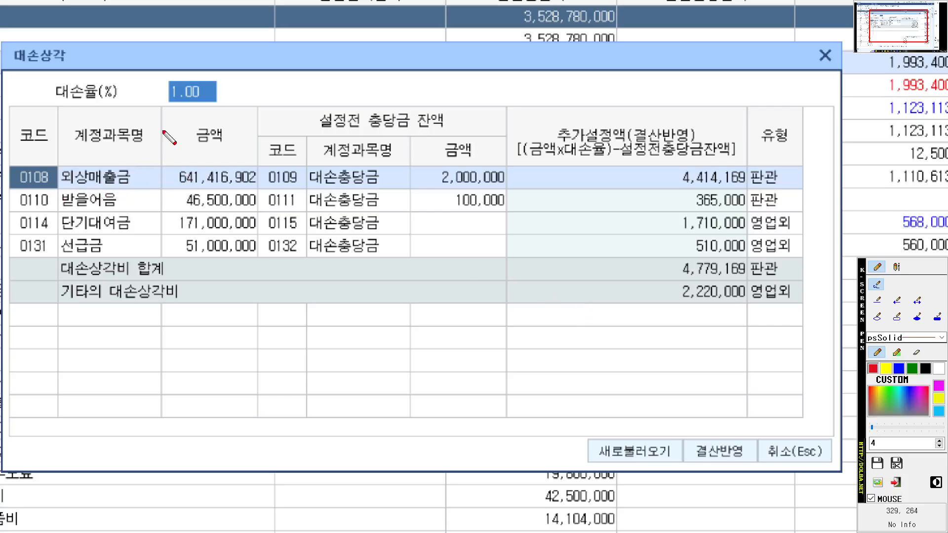
pyautogui.moveTo(224, 94)
pyautogui.mouseDown()
pyautogui.moveTo(154, 108)
pyautogui.moveTo(225, 71)
pyautogui.moveTo(219, 121)
pyautogui.mouseUp()
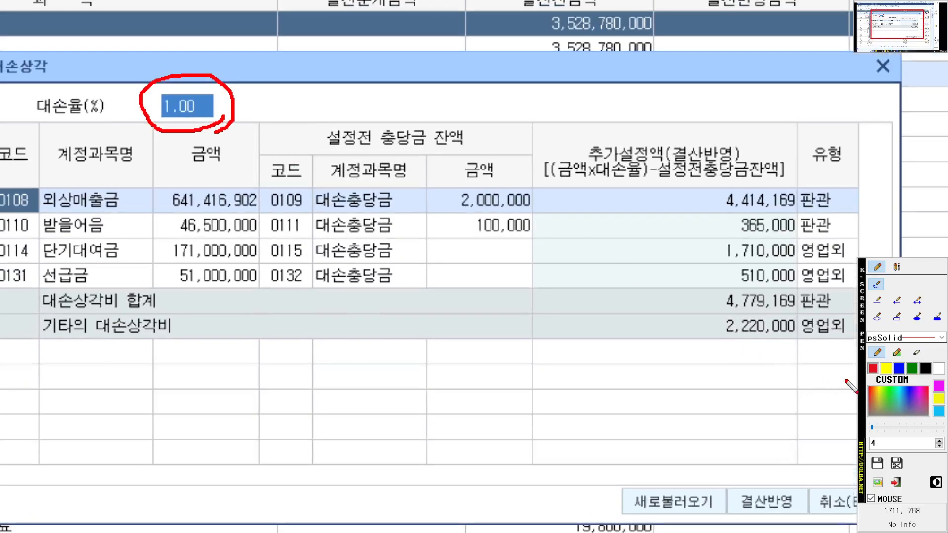
pyautogui.click(896, 316)
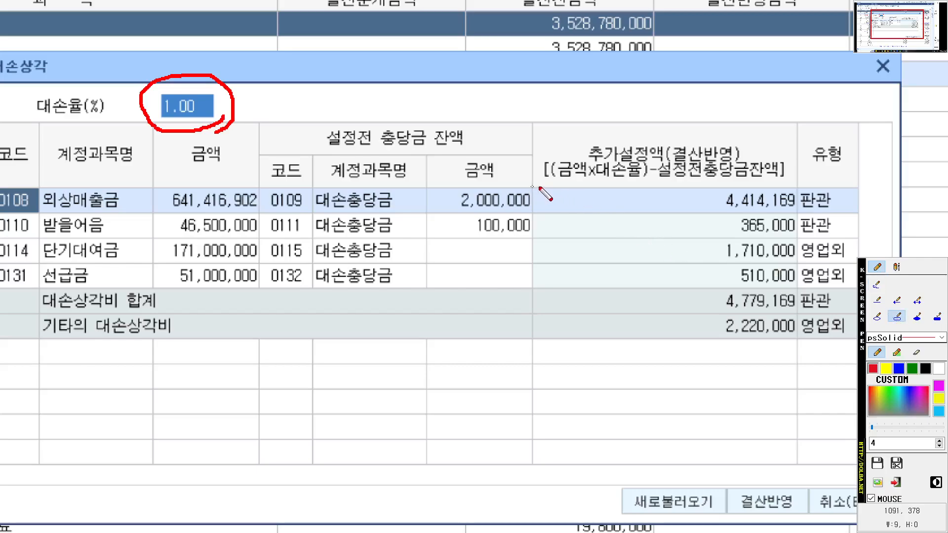
pyautogui.moveTo(533, 187); pyautogui.dragTo(800, 288)
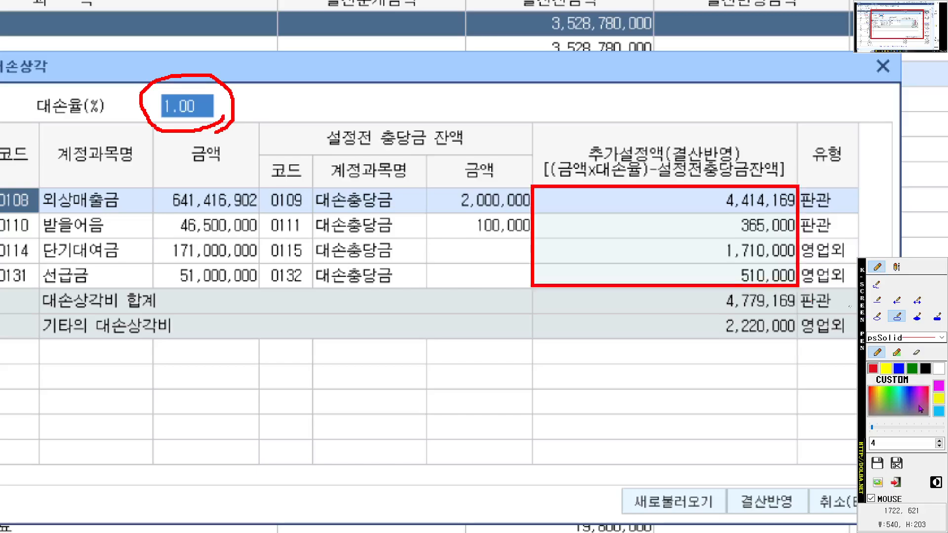
pyautogui.click(877, 285)
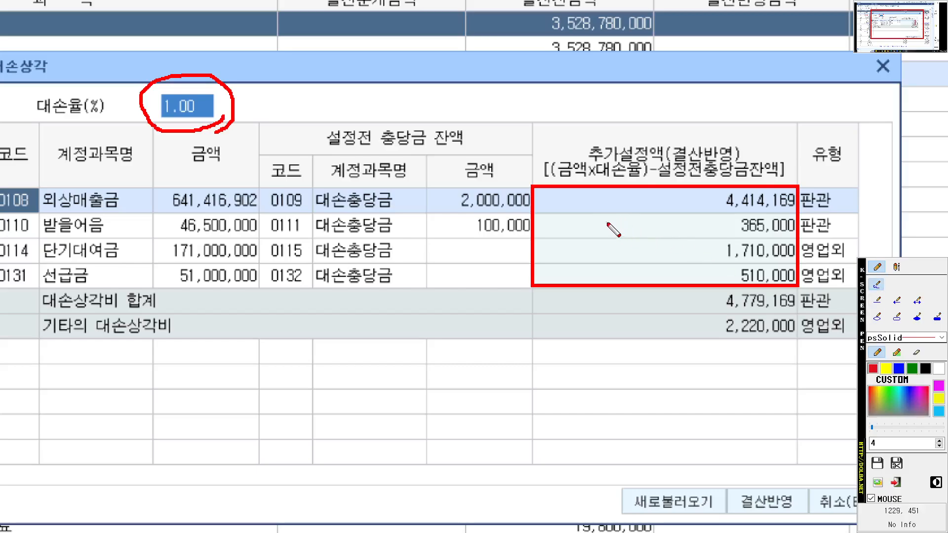
pyautogui.moveTo(592, 238)
pyautogui.mouseDown()
pyautogui.moveTo(619, 225)
pyautogui.moveTo(609, 225)
pyautogui.moveTo(638, 232)
pyautogui.moveTo(630, 260)
pyautogui.moveTo(662, 236)
pyautogui.moveTo(673, 244)
pyautogui.moveTo(677, 231)
pyautogui.moveTo(694, 230)
pyautogui.moveTo(664, 264)
pyautogui.moveTo(691, 256)
pyautogui.mouseUp()
# Write 46,500,000 below the 대손상각 table and underline 받을어음 and its 금액 with the red screen pen
pyautogui.moveTo(169, 359)
pyautogui.mouseDown()
pyautogui.moveTo(148, 382)
pyautogui.moveTo(185, 381)
pyautogui.mouseUp()
pyautogui.moveTo(170, 368); pyautogui.dragTo(159, 399)
pyautogui.moveTo(226, 351)
pyautogui.mouseDown()
pyautogui.moveTo(196, 394)
pyautogui.moveTo(203, 384)
pyautogui.moveTo(256, 390)
pyautogui.moveTo(291, 369)
pyautogui.moveTo(290, 378)
pyautogui.moveTo(382, 388)
pyautogui.mouseUp()
pyautogui.click(228, 387)
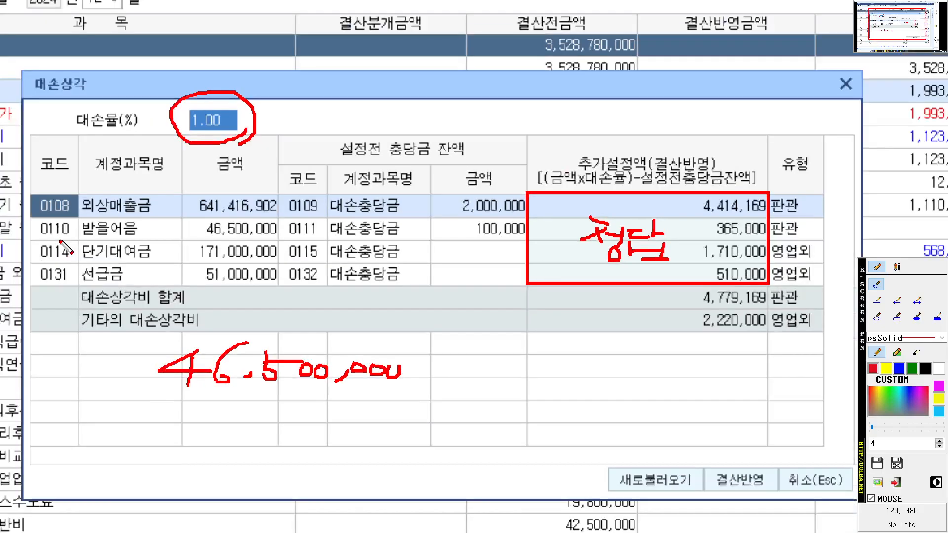
pyautogui.moveTo(0, 236); pyautogui.dragTo(281, 239)
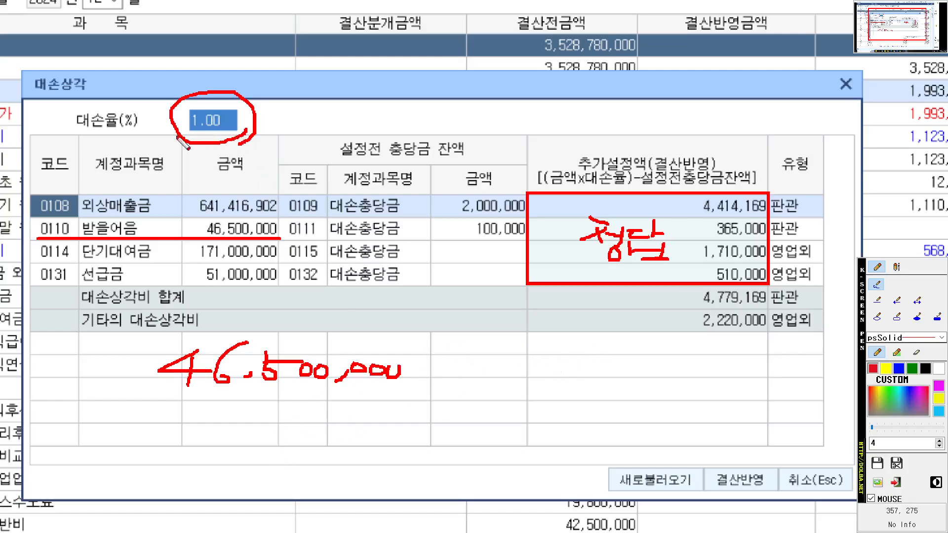
# Complete the written formula with × 1% and underline the 설정전 충당금 잔액 heading and 받을어음's existing allowance
pyautogui.moveTo(416, 378)
pyautogui.mouseDown()
pyautogui.moveTo(417, 359)
pyautogui.moveTo(437, 379)
pyautogui.mouseUp()
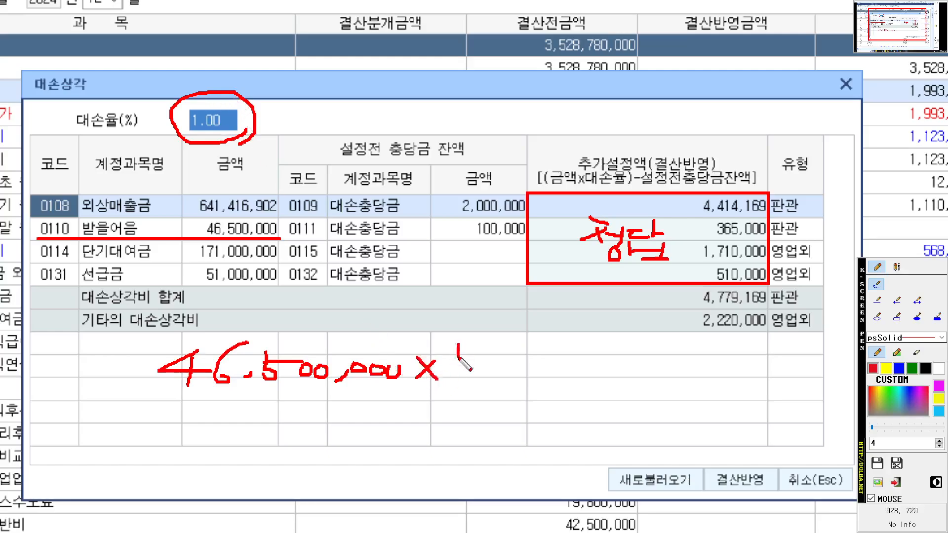
pyautogui.moveTo(456, 343); pyautogui.dragTo(454, 384)
pyautogui.moveTo(510, 351)
pyautogui.mouseDown()
pyautogui.moveTo(483, 387)
pyautogui.moveTo(489, 346)
pyautogui.mouseUp()
pyautogui.moveTo(539, 381)
pyautogui.mouseDown()
pyautogui.moveTo(524, 393)
pyautogui.moveTo(541, 386)
pyautogui.mouseUp()
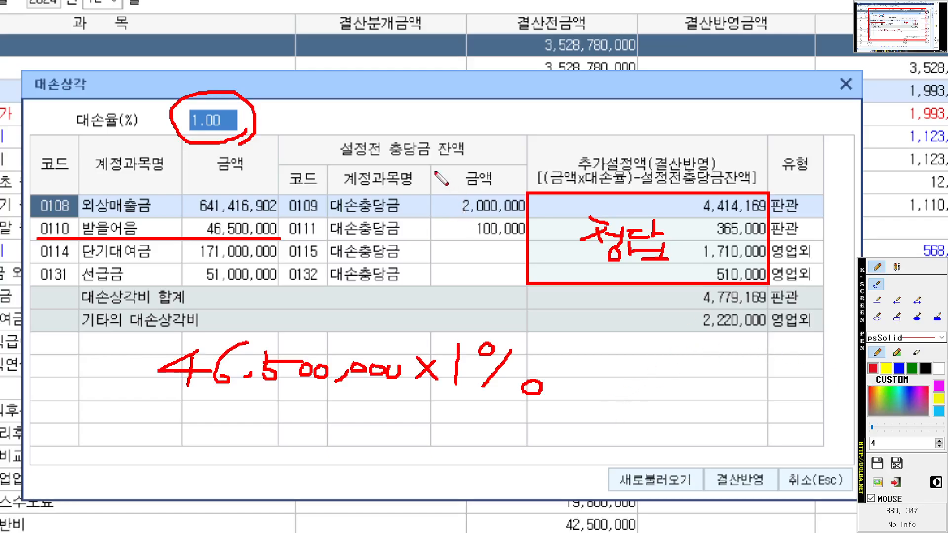
pyautogui.moveTo(346, 161); pyautogui.dragTo(472, 161)
pyautogui.moveTo(469, 237); pyautogui.dragTo(531, 237)
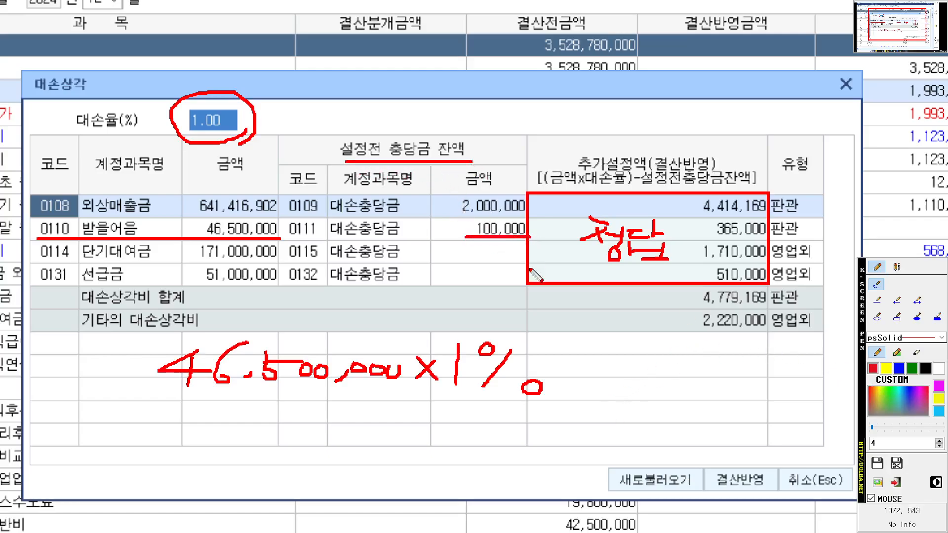
# Finish the handwritten formula with − 100,000, underline 받을어음's 추가설정액 in green, and close the annotated screen
pyautogui.moveTo(551, 372); pyautogui.dragTo(587, 367)
pyautogui.moveTo(598, 350)
pyautogui.mouseDown()
pyautogui.moveTo(599, 376)
pyautogui.moveTo(651, 368)
pyautogui.moveTo(746, 390)
pyautogui.moveTo(734, 372)
pyautogui.mouseUp()
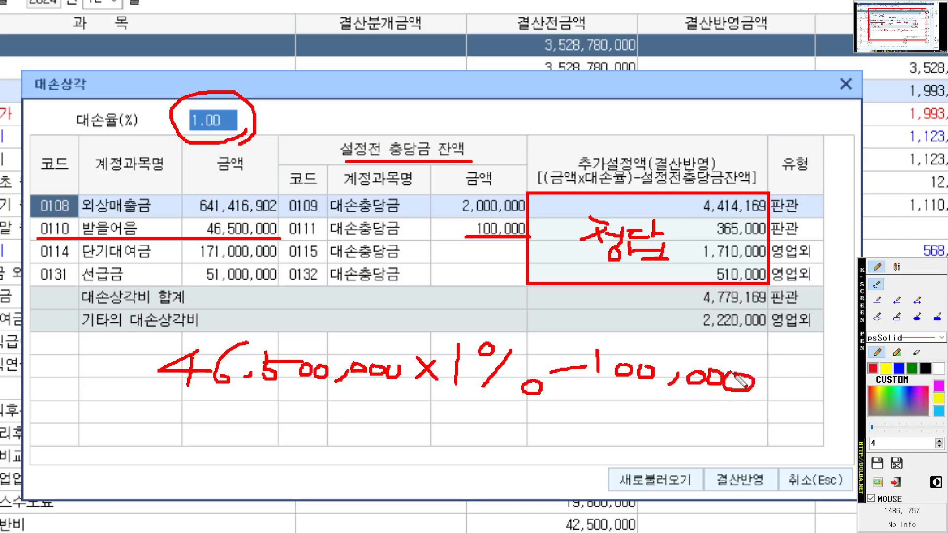
pyautogui.click(913, 369)
pyautogui.moveTo(707, 237); pyautogui.dragTo(771, 237)
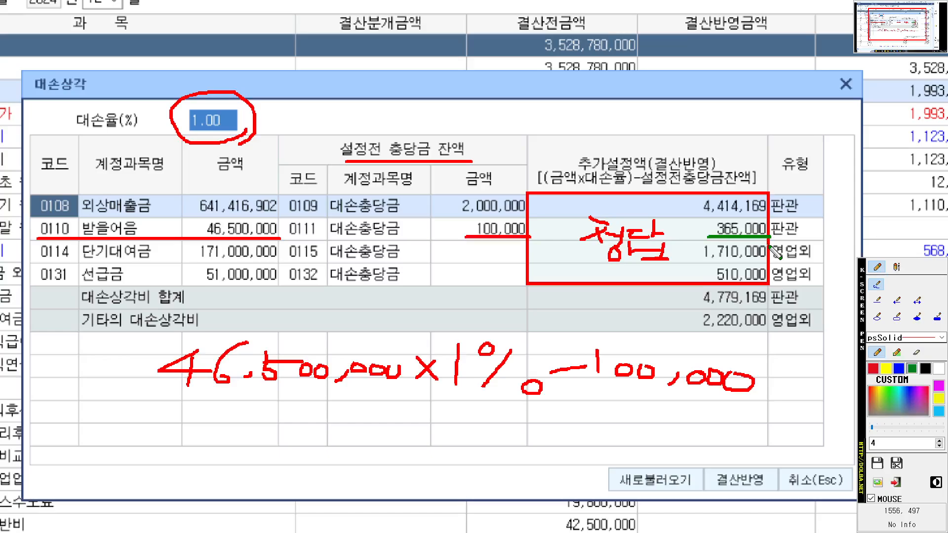
pyautogui.press('Escape')
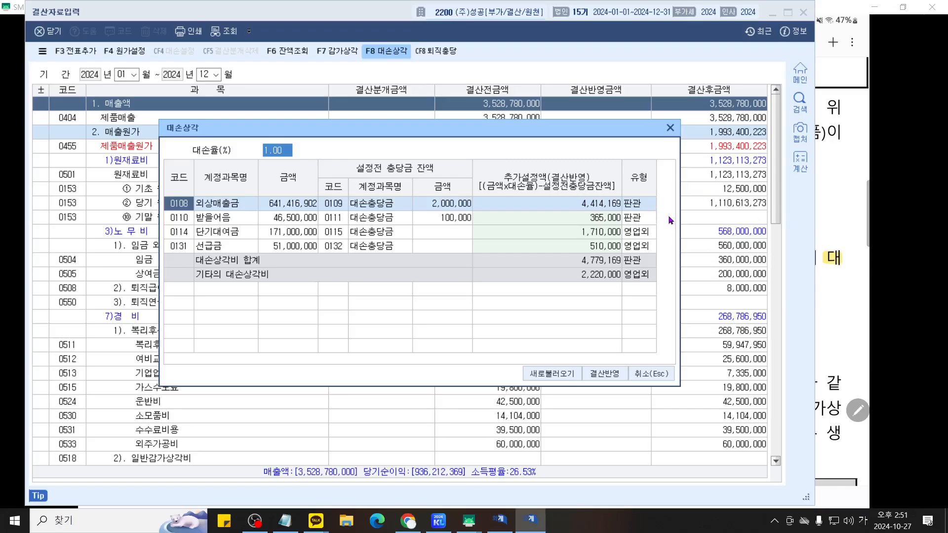
# Underline the 대손율 of 1.00 and 받을어음 in green, and draw a circle beside 받을어음's 추가설정액
pyautogui.hotkey('ctrl', 'F2')
pyautogui.scroll(3, 525, 218)
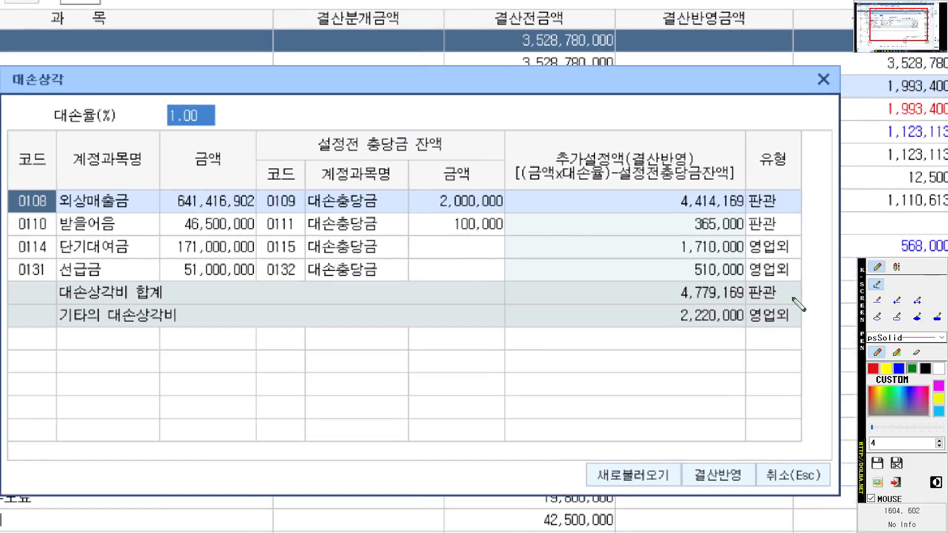
pyautogui.moveTo(165, 128); pyautogui.dragTo(233, 128)
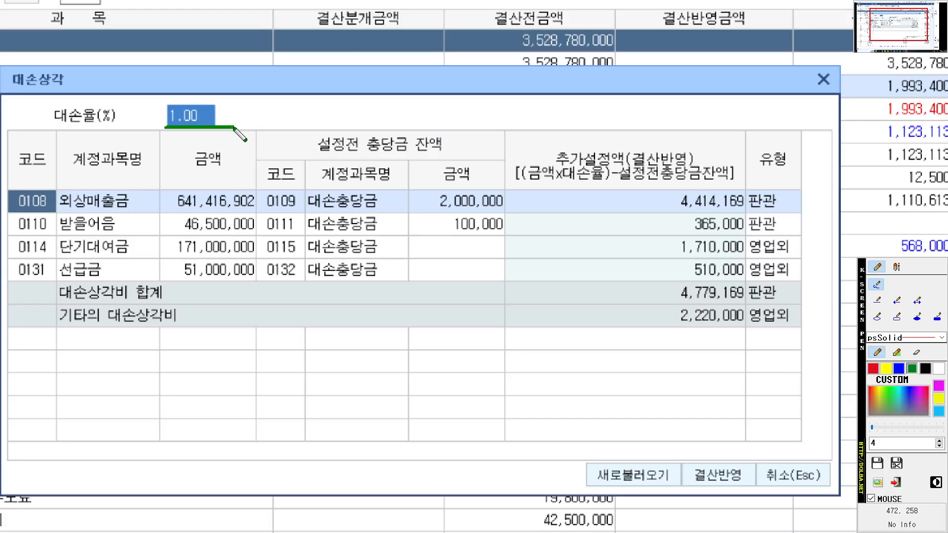
pyautogui.moveTo(60, 235); pyautogui.dragTo(164, 235)
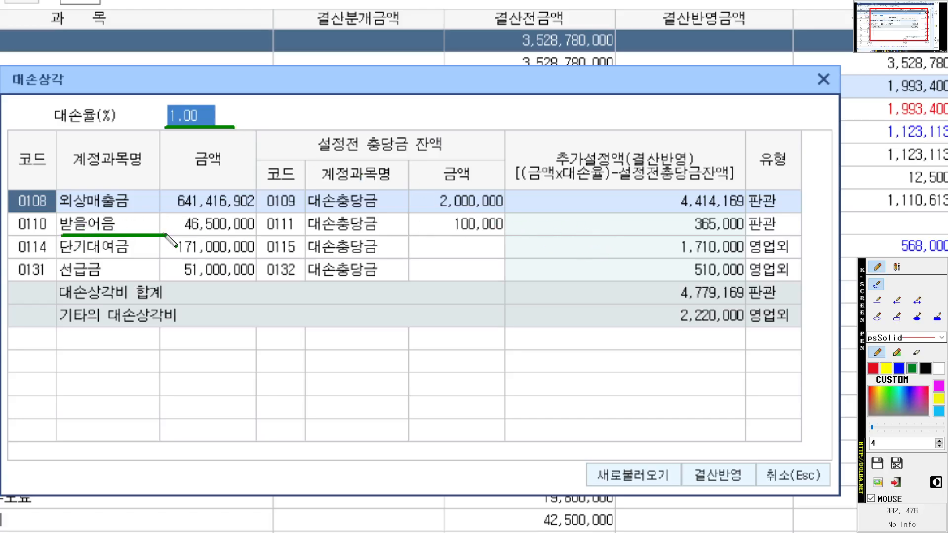
pyautogui.moveTo(657, 230); pyautogui.dragTo(642, 231)
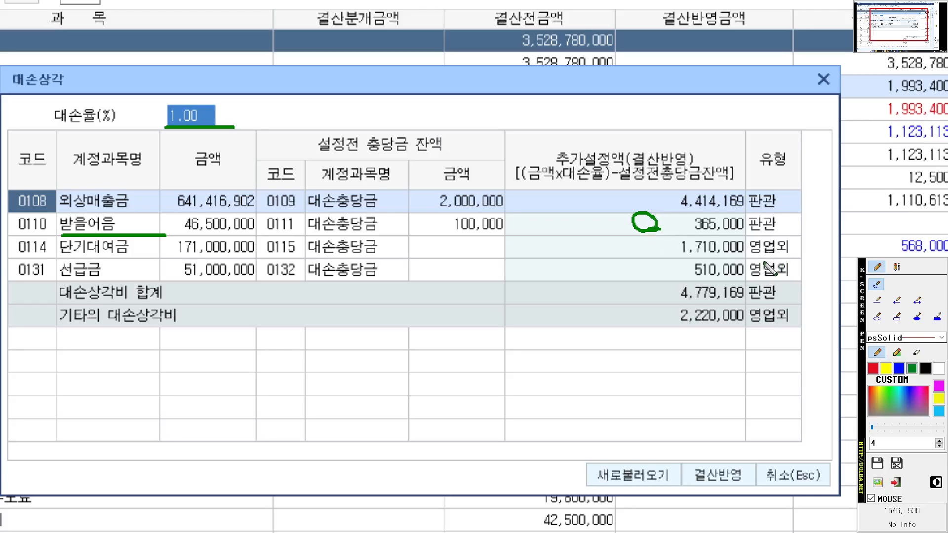
# Underline 외상매출금 in red, mark the space beside its 추가설정액, and leave the screen pen
pyautogui.click(873, 368)
pyautogui.moveTo(61, 212); pyautogui.dragTo(149, 210)
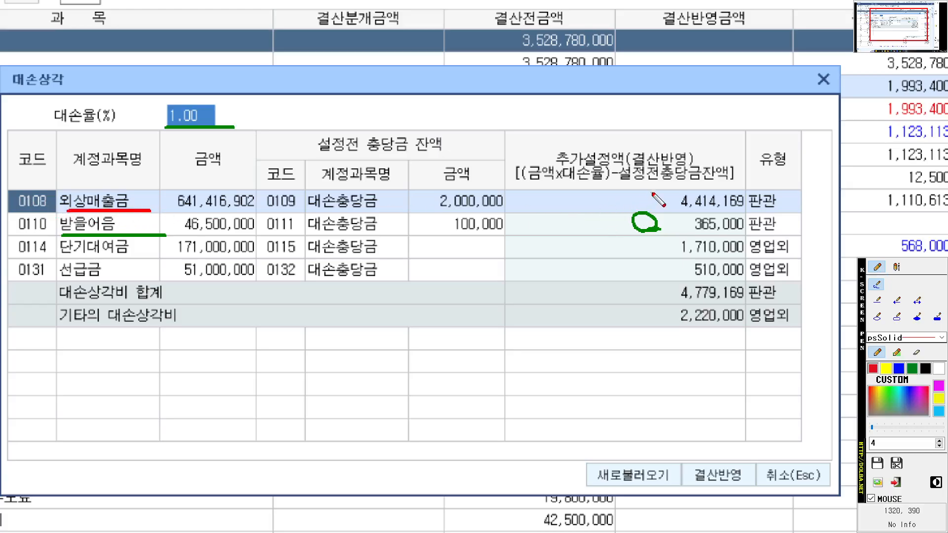
pyautogui.moveTo(656, 191)
pyautogui.mouseDown()
pyautogui.moveTo(631, 205)
pyautogui.moveTo(667, 207)
pyautogui.mouseUp()
pyautogui.press('Escape')
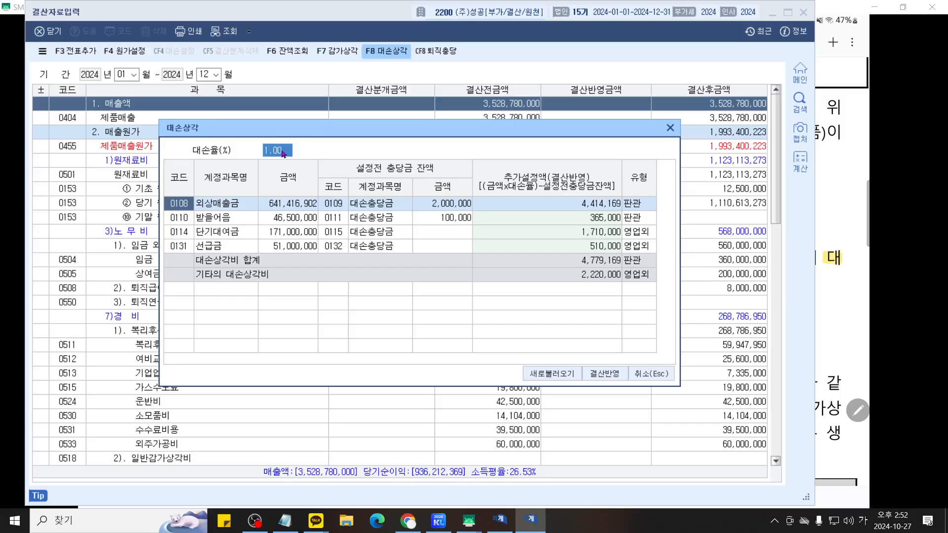
# Set the 대손율 to 2%, underline 외상매출금 in red and circle the space beside its 추가설정액
pyautogui.write('2')
pyautogui.press('Return')
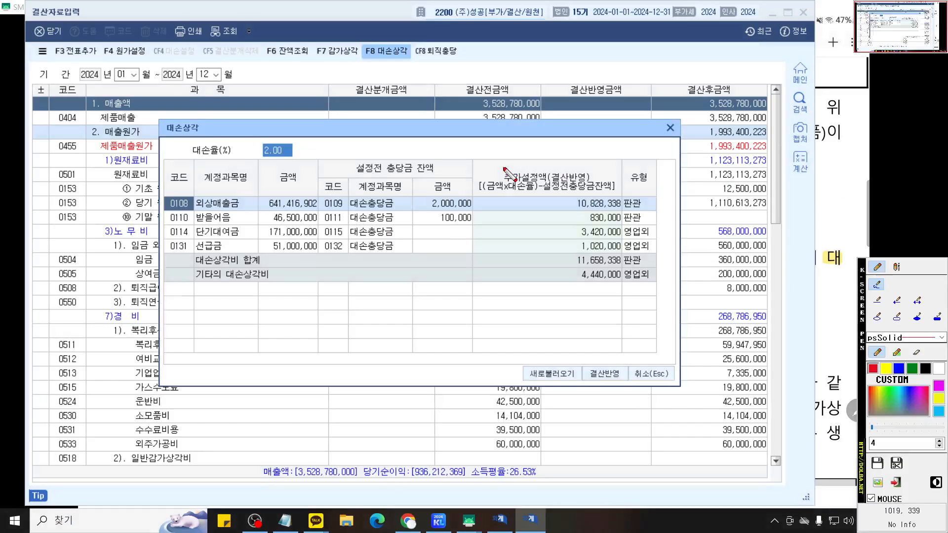
pyautogui.press('F12')
pyautogui.moveTo(45, 186); pyautogui.dragTo(230, 186)
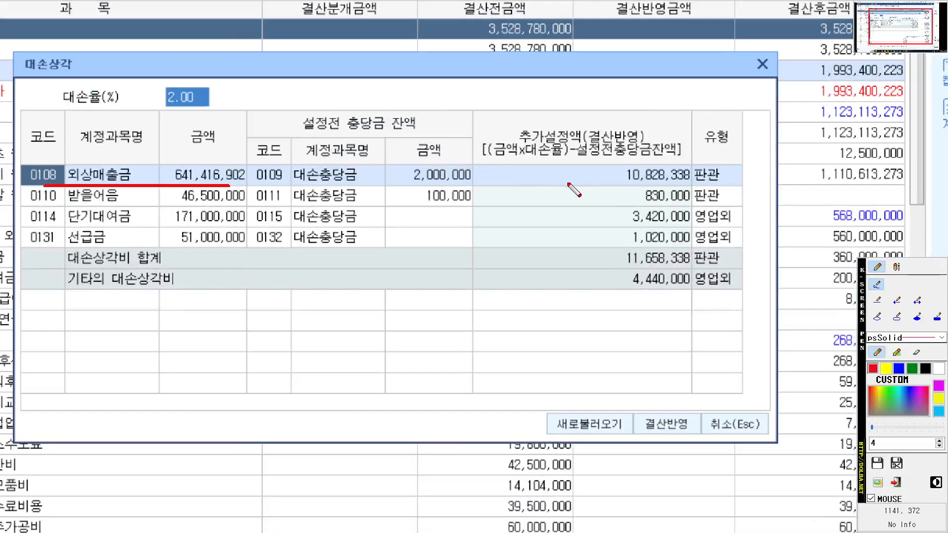
pyautogui.moveTo(569, 165); pyautogui.dragTo(576, 180)
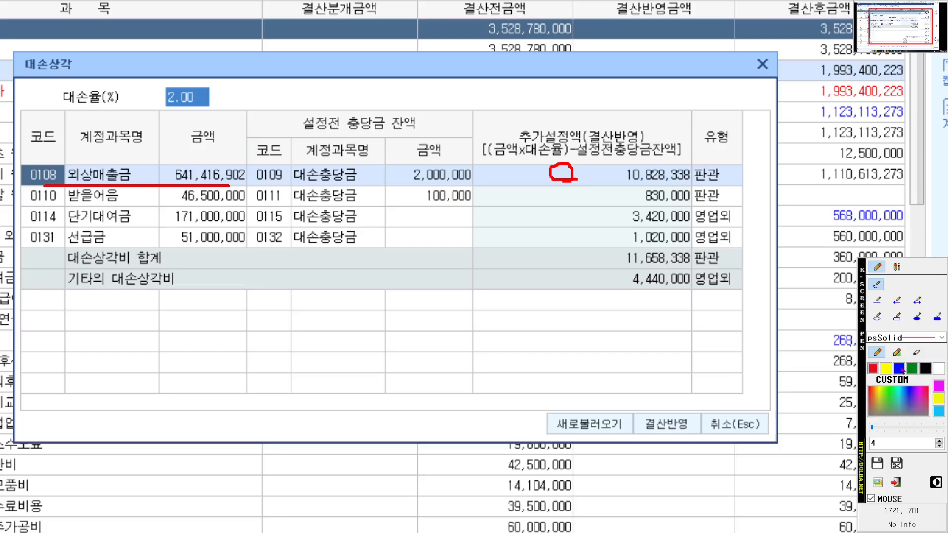
# Underline 받을어음 in blue, put a cross beside its 추가설정액, and close the annotations
pyautogui.moveTo(42, 202); pyautogui.dragTo(153, 201)
pyautogui.moveTo(571, 193); pyautogui.dragTo(548, 204)
pyautogui.moveTo(547, 194); pyautogui.dragTo(593, 215)
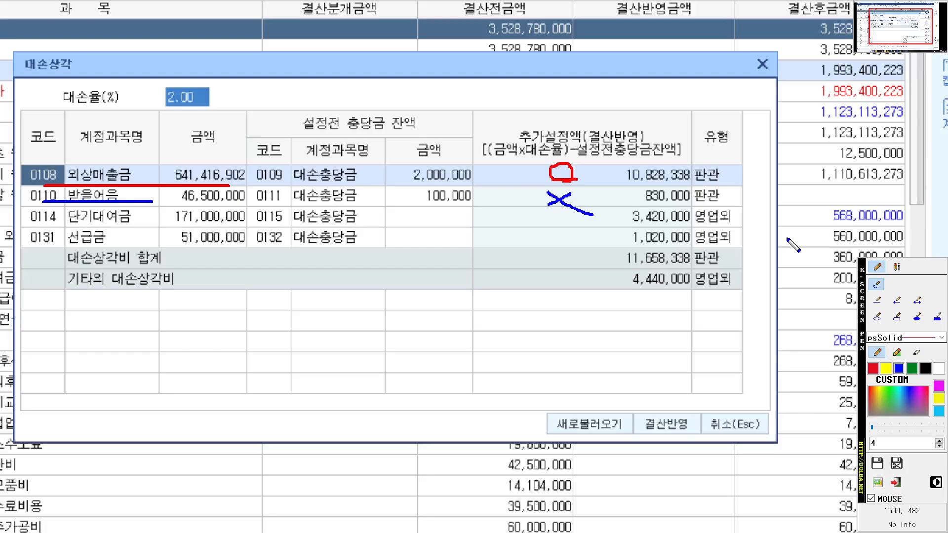
pyautogui.press('Escape')
# Set the 대손율 to 1% and cross it out with the blue screen pen
pyautogui.write('1')
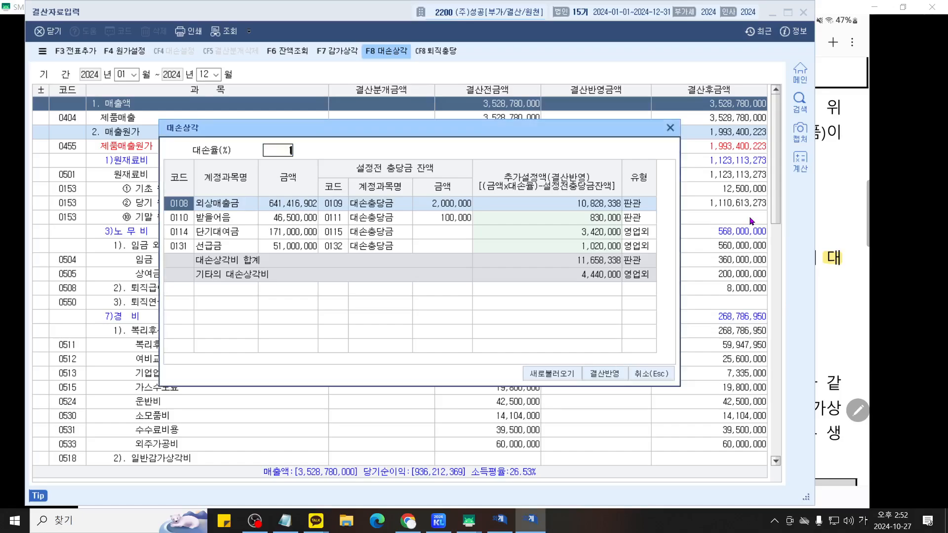
pyautogui.press('Return')
pyautogui.hotkey('ctrl', '2')
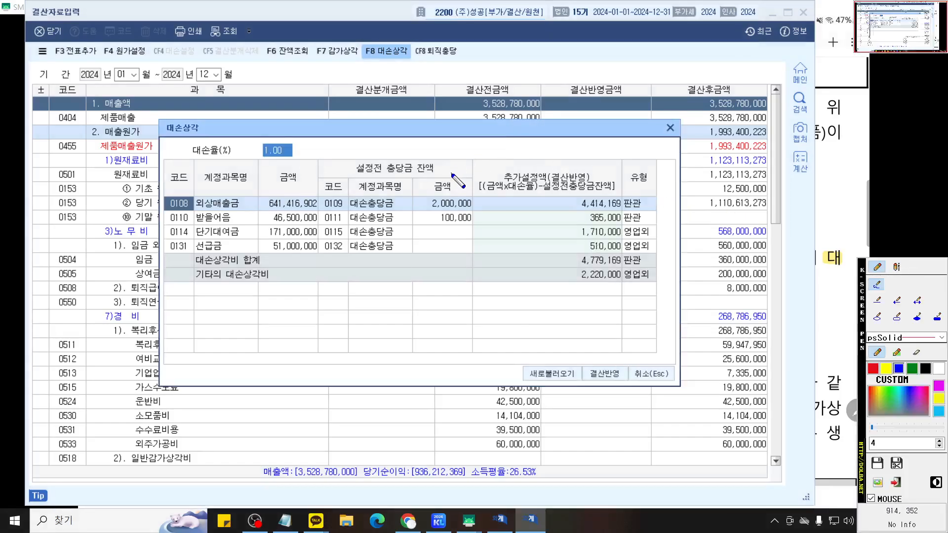
pyautogui.scroll(5, 452, 179)
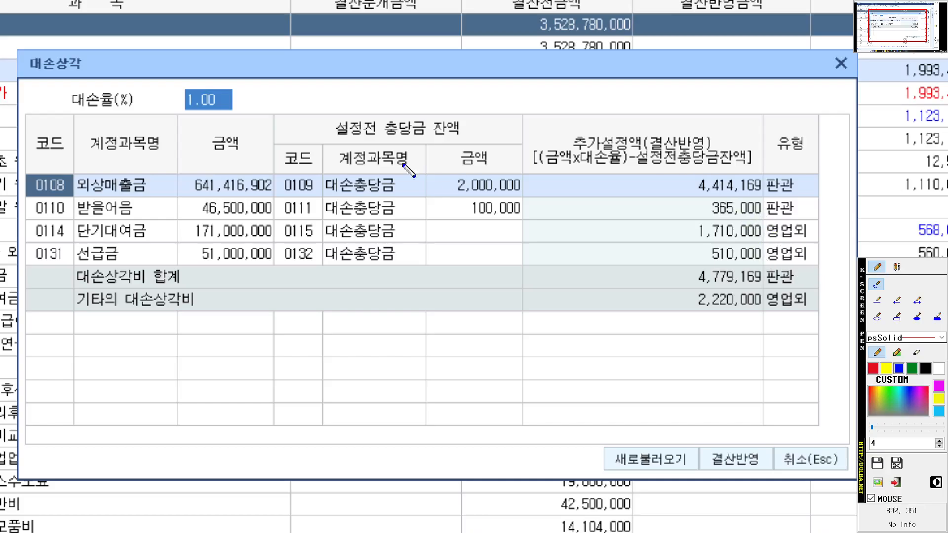
pyautogui.moveTo(259, 65); pyautogui.dragTo(175, 128)
pyautogui.moveTo(185, 80); pyautogui.dragTo(280, 140)
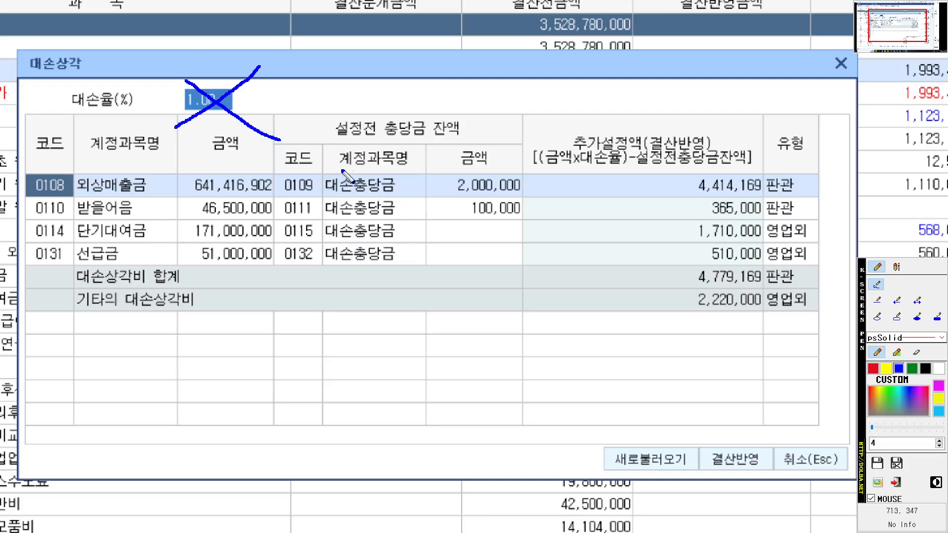
# Underline 받을어음 and its 금액 in blue, circle the space beside its 추가설정액, and close the annotations
pyautogui.moveTo(79, 217); pyautogui.dragTo(275, 218)
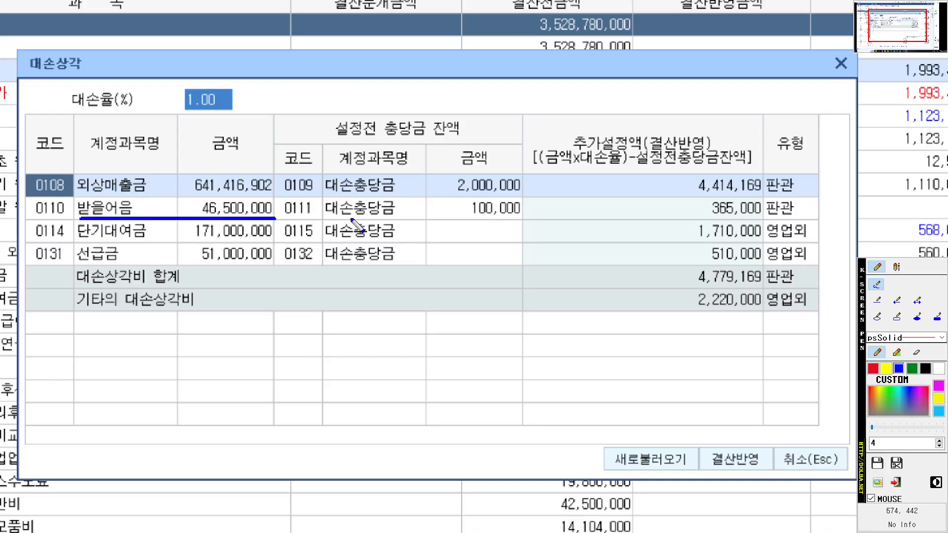
pyautogui.moveTo(230, 114); pyautogui.dragTo(195, 116)
pyautogui.moveTo(696, 216)
pyautogui.mouseDown()
pyautogui.moveTo(667, 210)
pyautogui.moveTo(690, 218)
pyautogui.mouseUp()
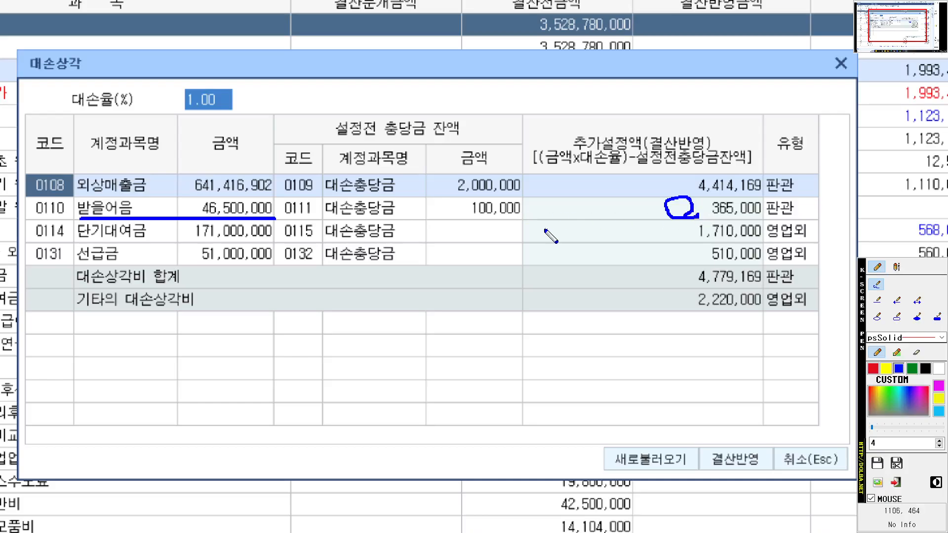
pyautogui.press('Escape')
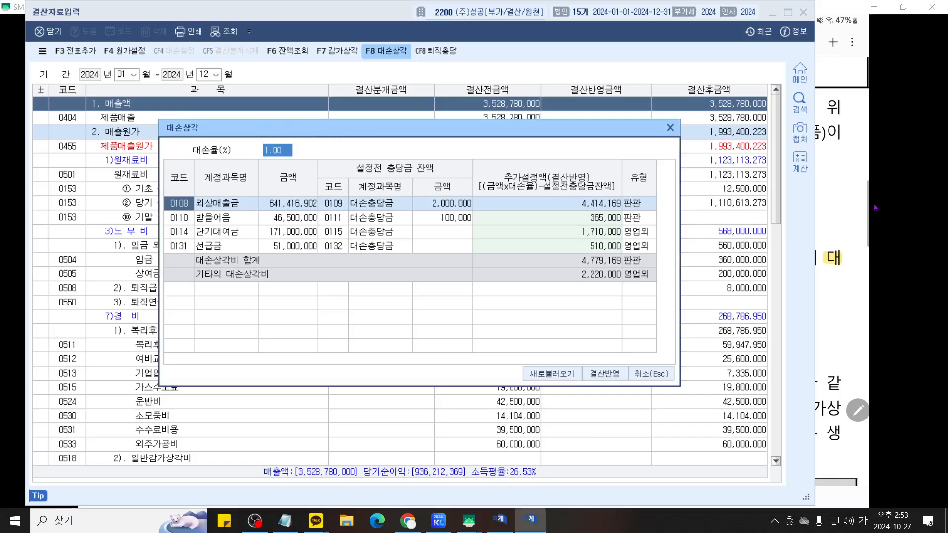
# Set the 대손율 to 2%, underline 외상매출금 in blue and draw a circle beside its 추가설정액
pyautogui.write('3')
pyautogui.press('Return')
pyautogui.hotkey('ctrl', '2')
pyautogui.scroll(5, 673, 213)
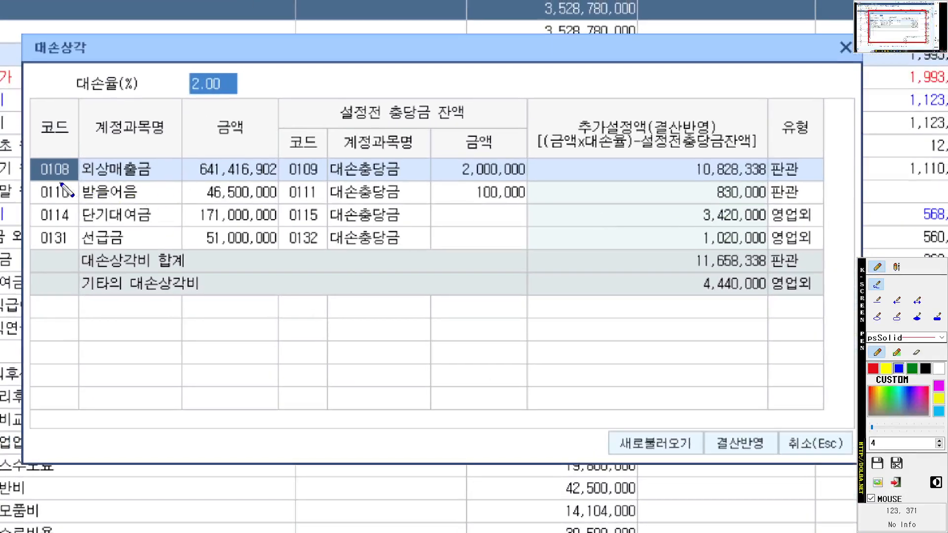
pyautogui.moveTo(58, 182); pyautogui.dragTo(178, 182)
pyautogui.moveTo(627, 173)
pyautogui.mouseDown()
pyautogui.moveTo(625, 184)
pyautogui.moveTo(648, 176)
pyautogui.mouseUp()
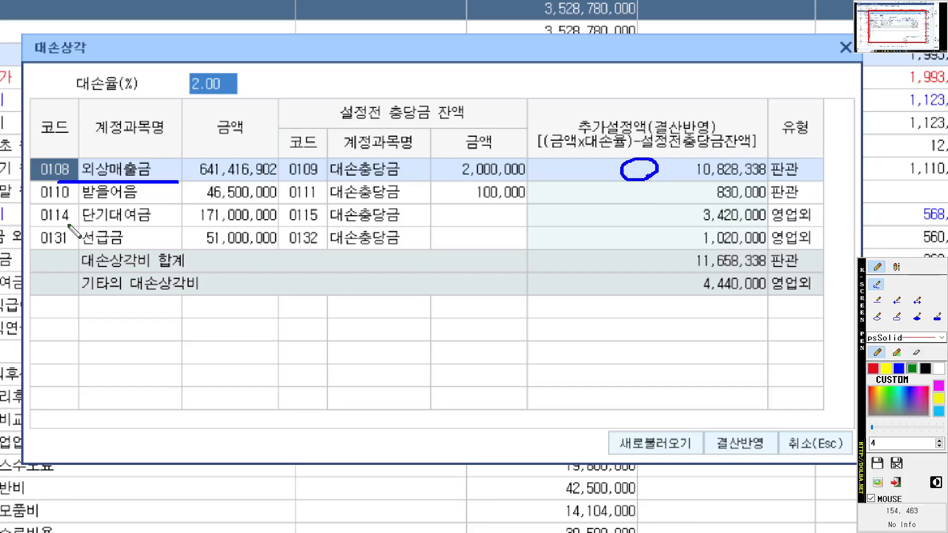
# Underline 받을어음 in green, draw a cross beside its 추가설정액 and strike the amount out
pyautogui.moveTo(55, 200); pyautogui.dragTo(224, 199)
pyautogui.moveTo(618, 199)
pyautogui.mouseDown()
pyautogui.moveTo(666, 191)
pyautogui.moveTo(675, 211)
pyautogui.moveTo(773, 191)
pyautogui.mouseUp()
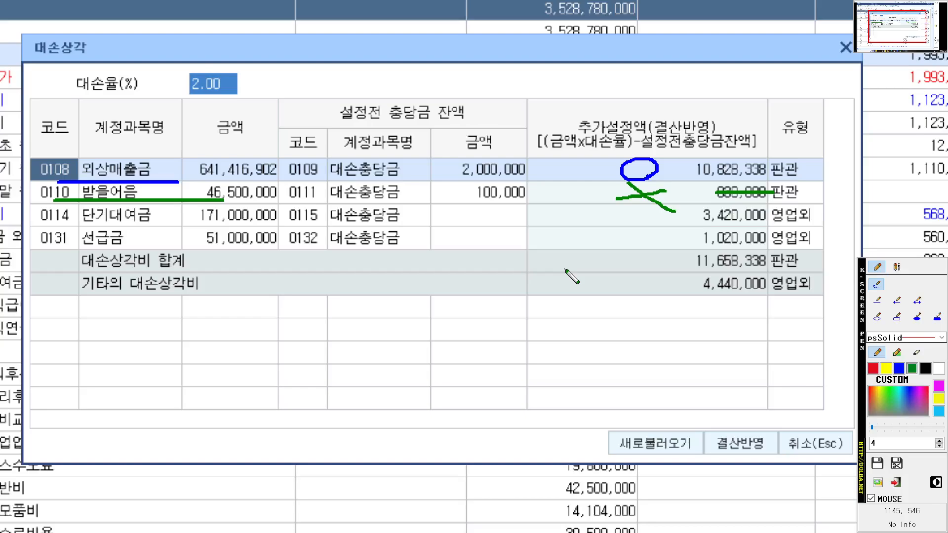
pyautogui.press('Escape')
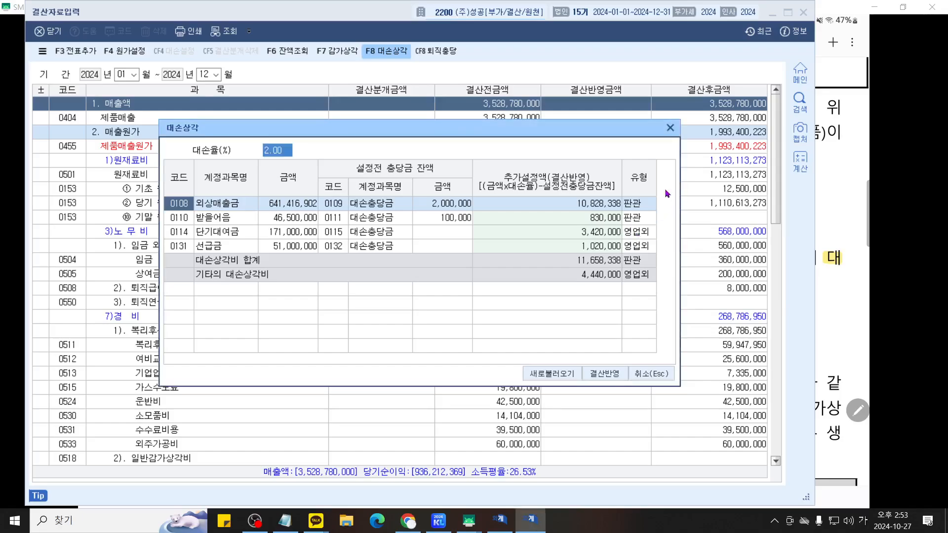
# Set 받을어음's 추가설정액 to 365,000
pyautogui.click(751, 200)
pyautogui.write('36')
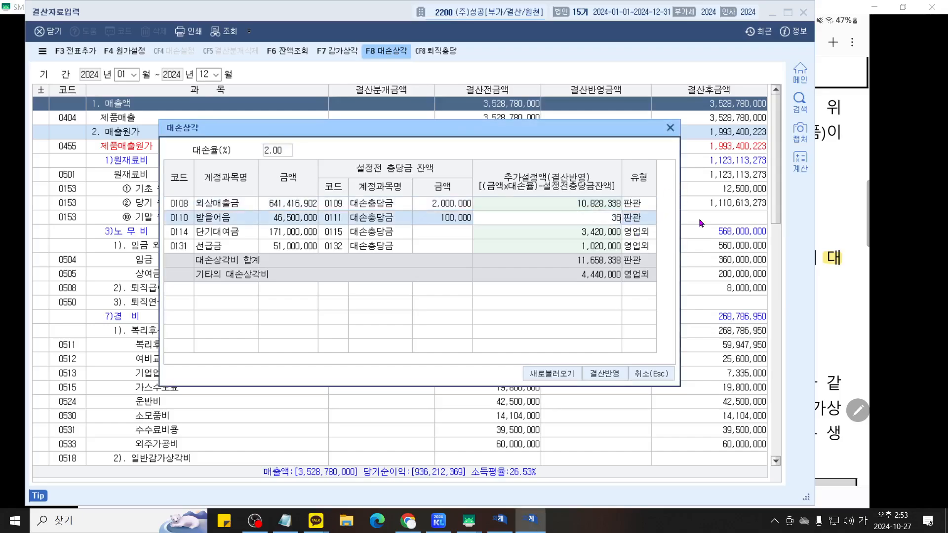
pyautogui.write('5,000')
pyautogui.press('Return')
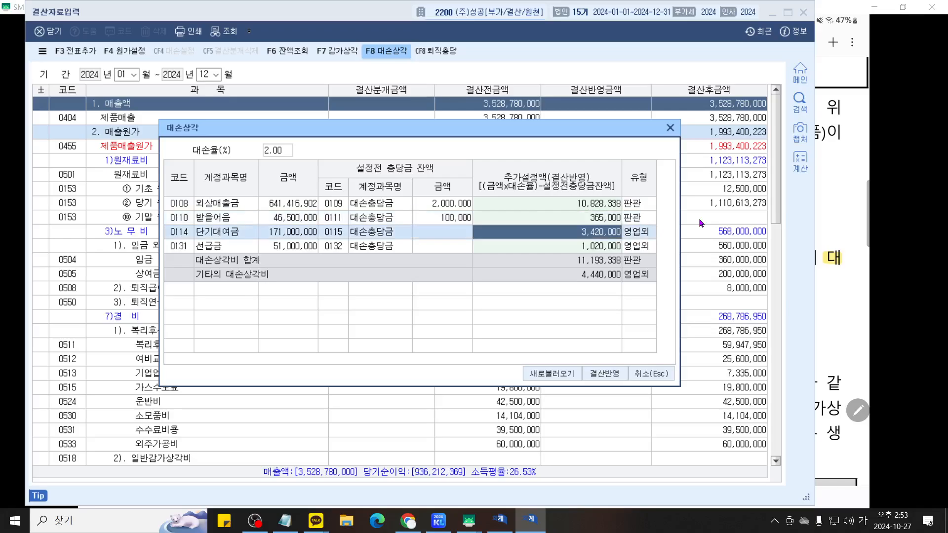
# Circle the 추가설정액 amounts of 외상매출금 and 받을어음 in green and cross out the 대손율
pyautogui.hotkey('ctrl', '2')
pyautogui.scroll(5, 573, 177)
pyautogui.moveTo(572, 178); pyautogui.dragTo(590, 180)
pyautogui.moveTo(773, 205)
pyautogui.mouseDown()
pyautogui.moveTo(702, 205)
pyautogui.moveTo(783, 173)
pyautogui.moveTo(763, 209)
pyautogui.mouseUp()
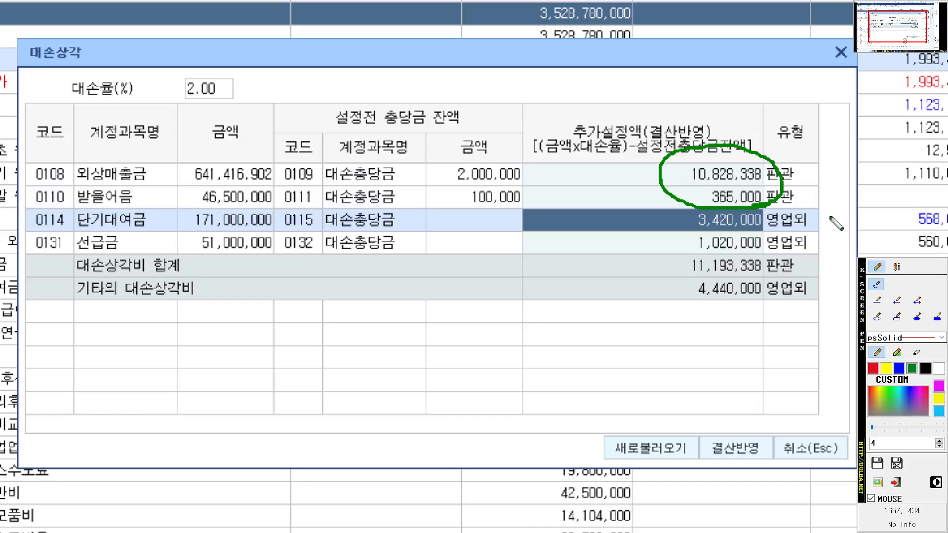
pyautogui.moveTo(209, 61)
pyautogui.mouseDown()
pyautogui.moveTo(171, 119)
pyautogui.moveTo(279, 166)
pyautogui.mouseUp()
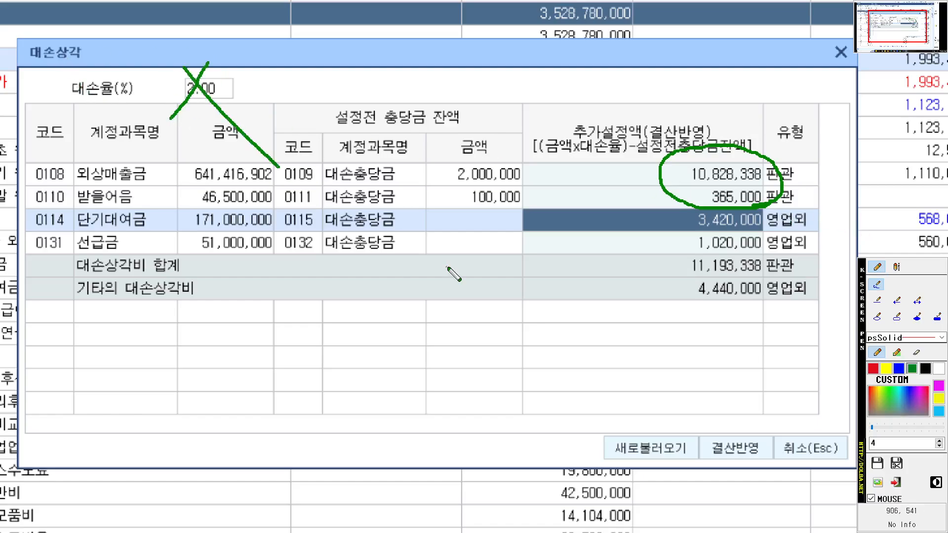
pyautogui.scroll(2, 621, 297)
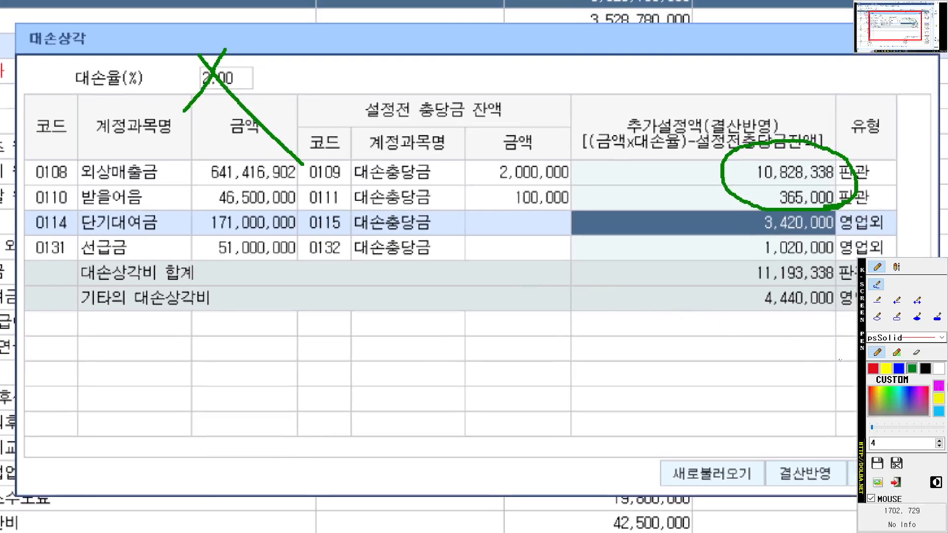
# Circle 외상매출금 and 받을어음 in green and cross out 단기대여금 and 선급금 with their 추가설정액 in red
pyautogui.moveTo(168, 201)
pyautogui.mouseDown()
pyautogui.moveTo(49, 214)
pyautogui.moveTo(20, 166)
pyautogui.moveTo(187, 165)
pyautogui.moveTo(159, 206)
pyautogui.mouseUp()
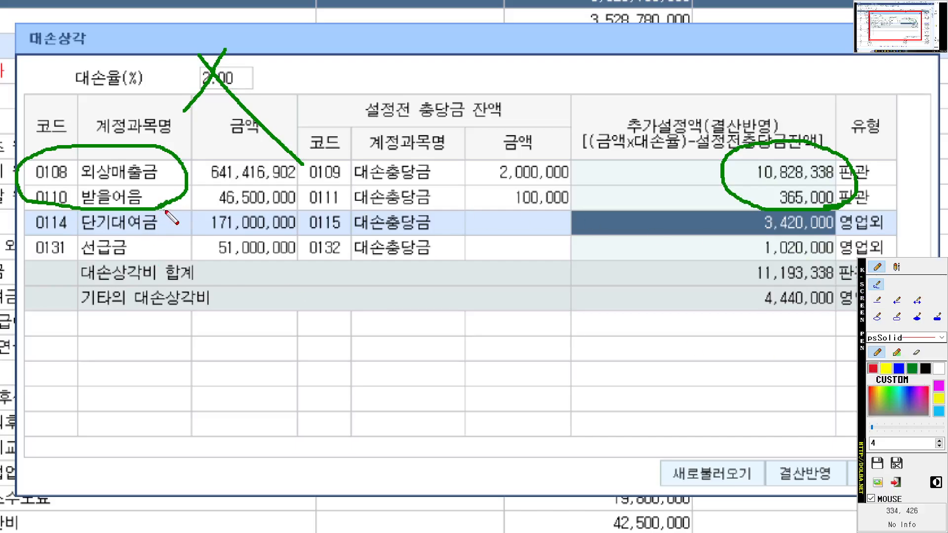
pyautogui.moveTo(166, 211); pyautogui.dragTo(94, 250)
pyautogui.moveTo(86, 215); pyautogui.dragTo(174, 259)
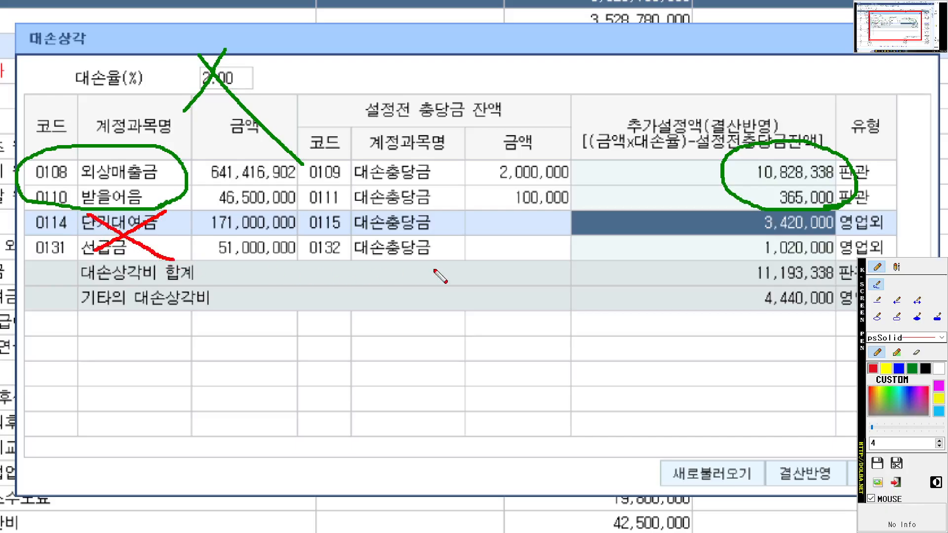
pyautogui.moveTo(802, 214); pyautogui.dragTo(763, 252)
pyautogui.moveTo(754, 204); pyautogui.dragTo(811, 259)
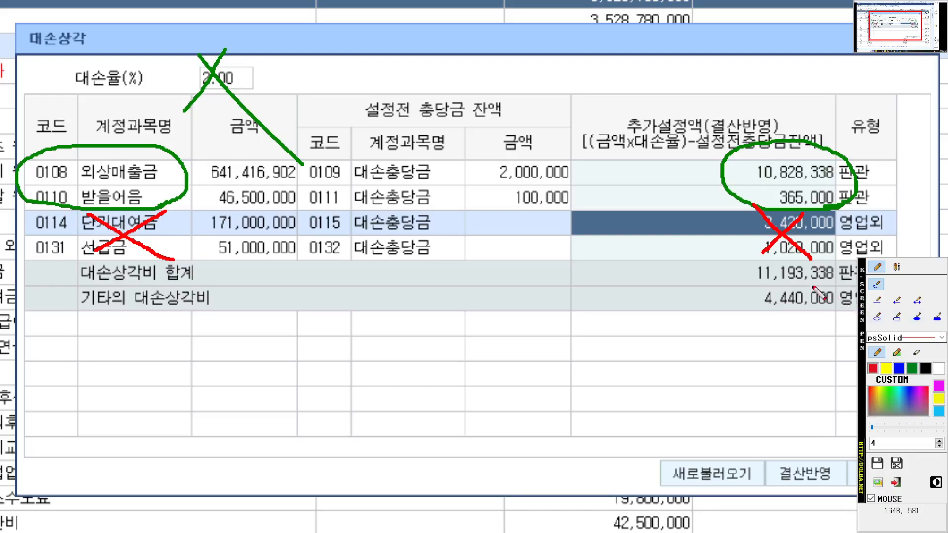
pyautogui.press('Escape')
# Clear the 추가설정액 of 단기대여금 and 선급금 in the 대손상각 table
pyautogui.press('BackSpace')
pyautogui.press('BackSpace')
pyautogui.press('BackSpace')
pyautogui.press('BackSpace')
pyautogui.press('BackSpace')
pyautogui.press('BackSpace')
pyautogui.press('BackSpace')
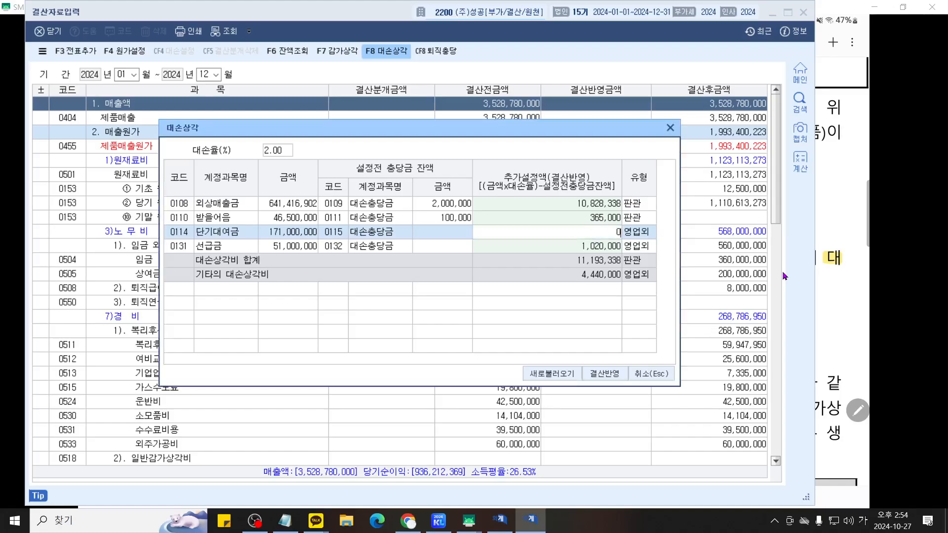
pyautogui.press('Return')
pyautogui.press('BackSpace')
pyautogui.press('Return')
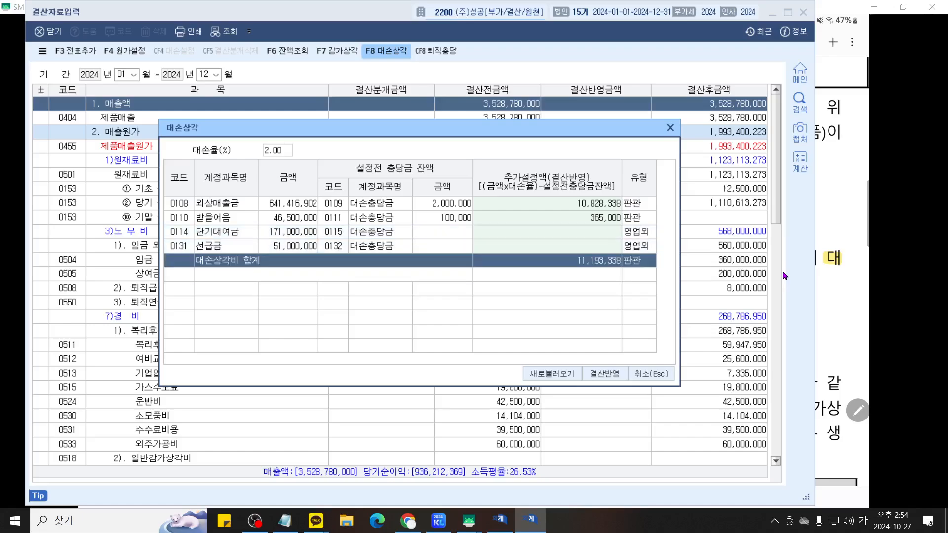
pyautogui.scroll(5, 659, 258)
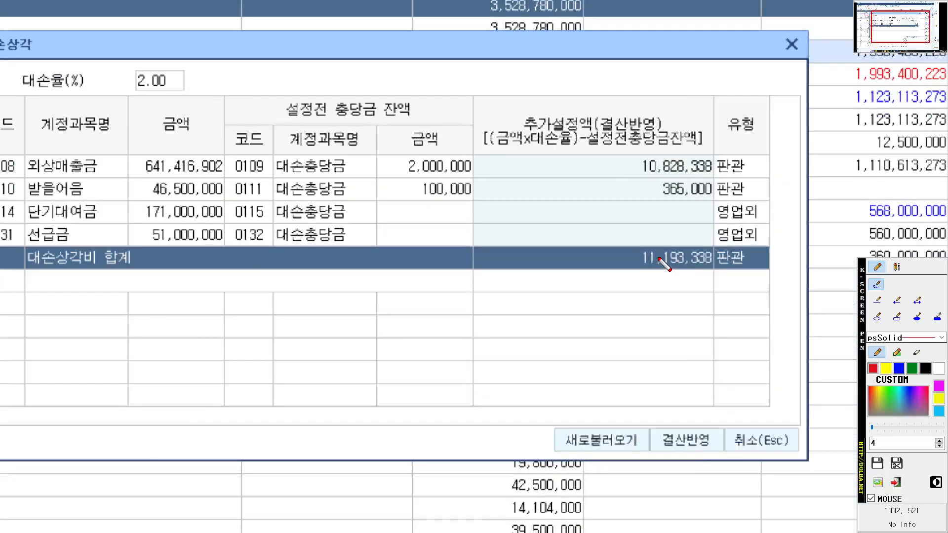
# Circle the cleared 추가설정액 cells of 단기대여금 and 선급금 in red and apply the 대손상각 amounts to the closing data
pyautogui.moveTo(718, 243)
pyautogui.mouseDown()
pyautogui.moveTo(677, 254)
pyautogui.moveTo(644, 217)
pyautogui.moveTo(731, 245)
pyautogui.moveTo(711, 261)
pyautogui.mouseUp()
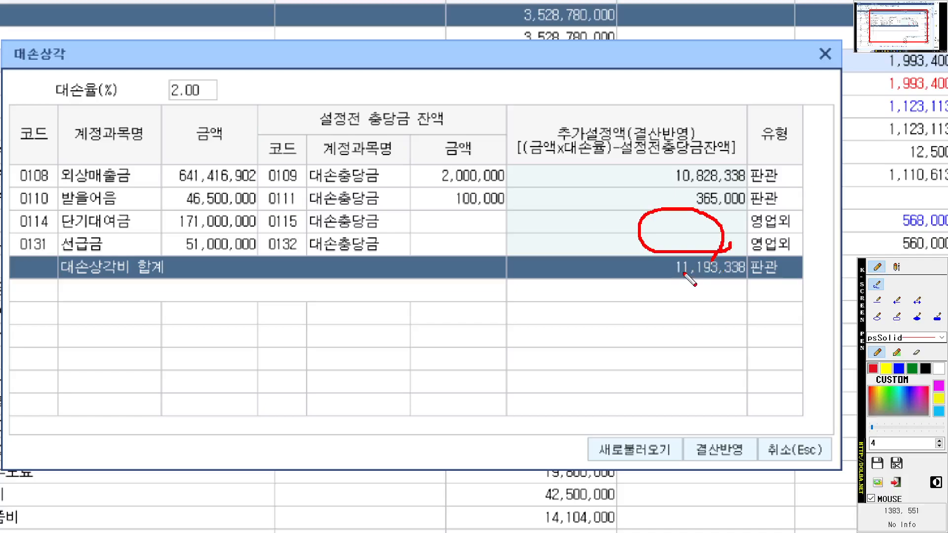
pyautogui.press('Escape')
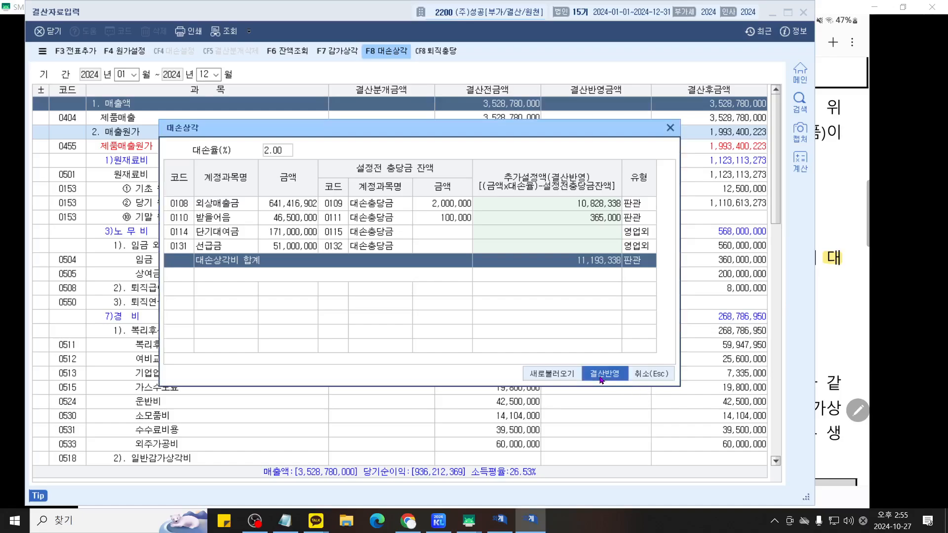
pyautogui.click(600, 374)
# Underline the 0835 대손상각 row in red and mark an arrow labelled 2% from 외상매출금 to its 결산반영금액
pyautogui.scroll(-10, 600, 376)
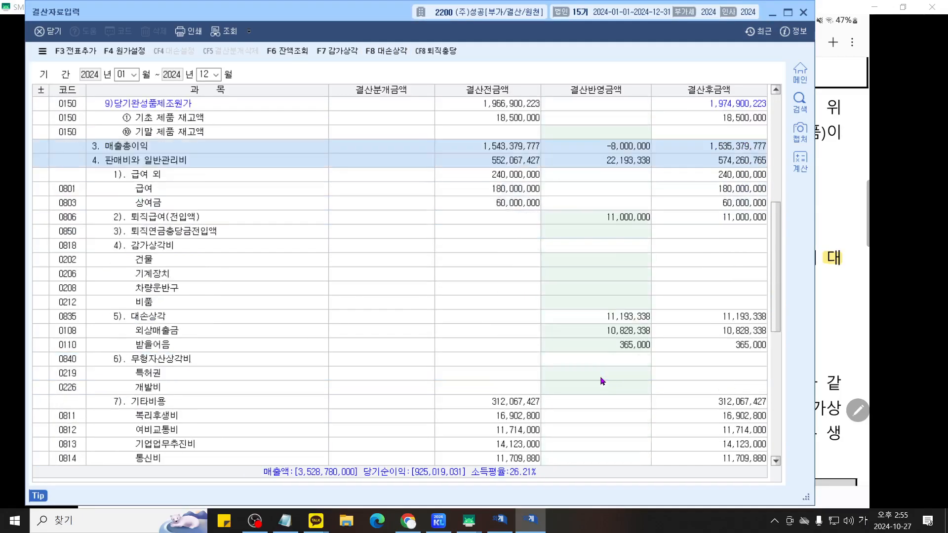
pyautogui.scroll(-2, 601, 376)
pyautogui.hotkey('ctrl', '2')
pyautogui.scroll(3, 601, 376)
pyautogui.moveTo(600, 377); pyautogui.dragTo(661, 346)
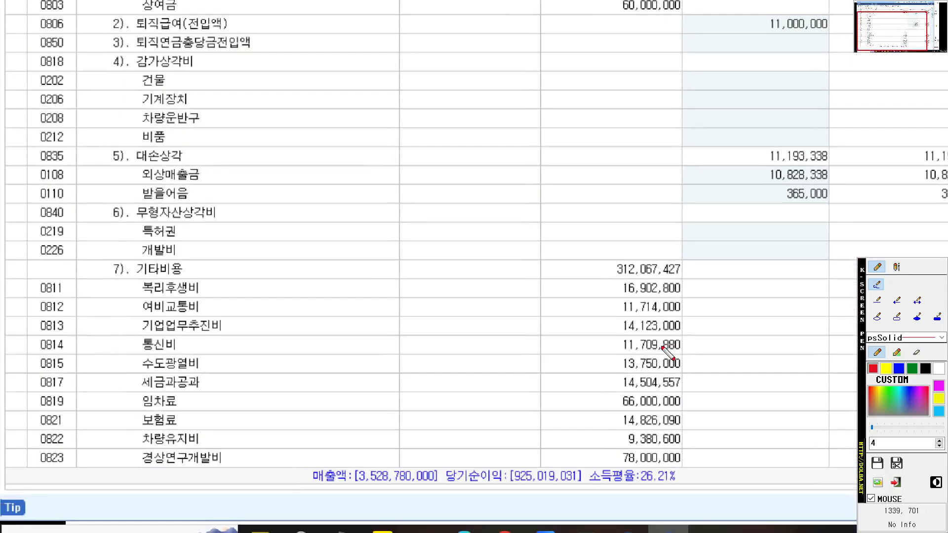
pyautogui.moveTo(43, 164); pyautogui.dragTo(256, 165)
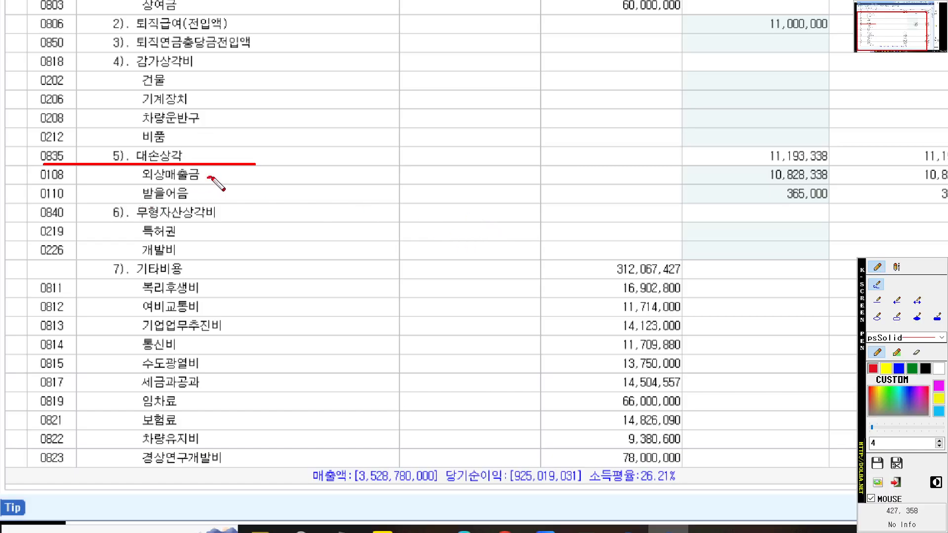
pyautogui.moveTo(208, 177)
pyautogui.mouseDown()
pyautogui.moveTo(714, 184)
pyautogui.moveTo(689, 180)
pyautogui.mouseUp()
pyautogui.moveTo(658, 144); pyautogui.dragTo(691, 151)
pyautogui.moveTo(721, 136)
pyautogui.mouseDown()
pyautogui.moveTo(701, 148)
pyautogui.moveTo(694, 129)
pyautogui.moveTo(707, 149)
pyautogui.mouseUp()
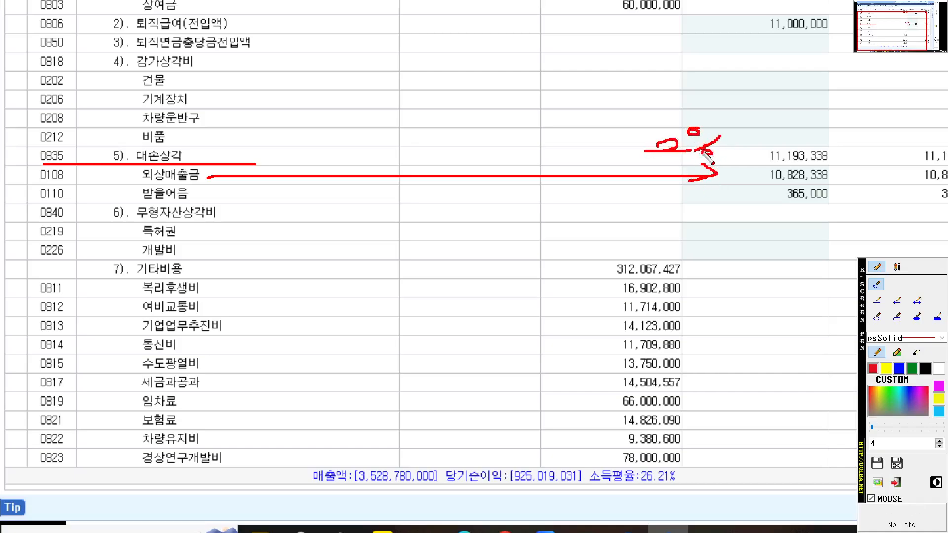
# Mark a blue arrow labelled 1% from 받을어음 to its 결산반영금액 and circle the three 대손상각 amounts
pyautogui.click(899, 369)
pyautogui.moveTo(237, 193)
pyautogui.mouseDown()
pyautogui.moveTo(765, 194)
pyautogui.moveTo(707, 207)
pyautogui.mouseUp()
pyautogui.moveTo(505, 169); pyautogui.dragTo(505, 184)
pyautogui.moveTo(582, 164); pyautogui.dragTo(531, 186)
pyautogui.moveTo(548, 150)
pyautogui.mouseDown()
pyautogui.moveTo(584, 180)
pyautogui.moveTo(578, 170)
pyautogui.mouseUp()
pyautogui.moveTo(849, 226)
pyautogui.mouseDown()
pyautogui.moveTo(726, 144)
pyautogui.moveTo(855, 222)
pyautogui.mouseUp()
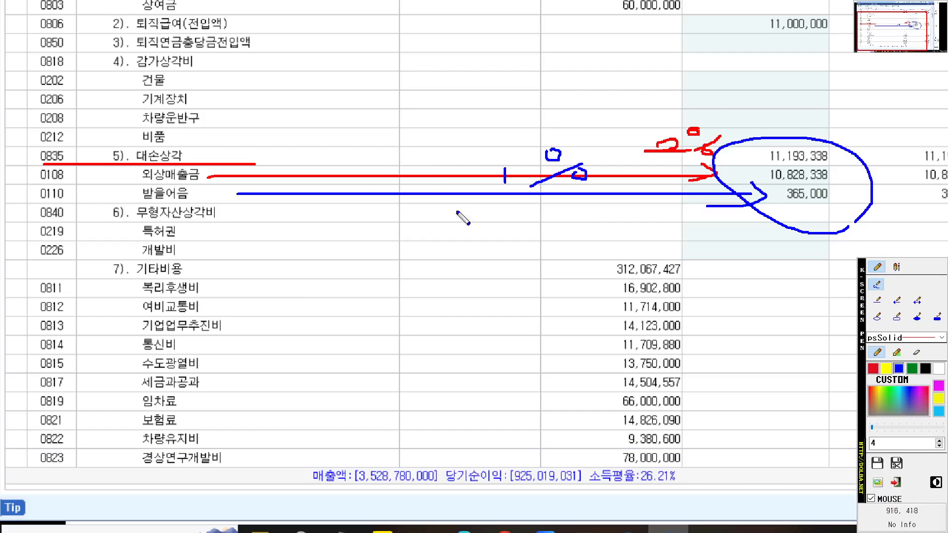
pyautogui.press('Escape')
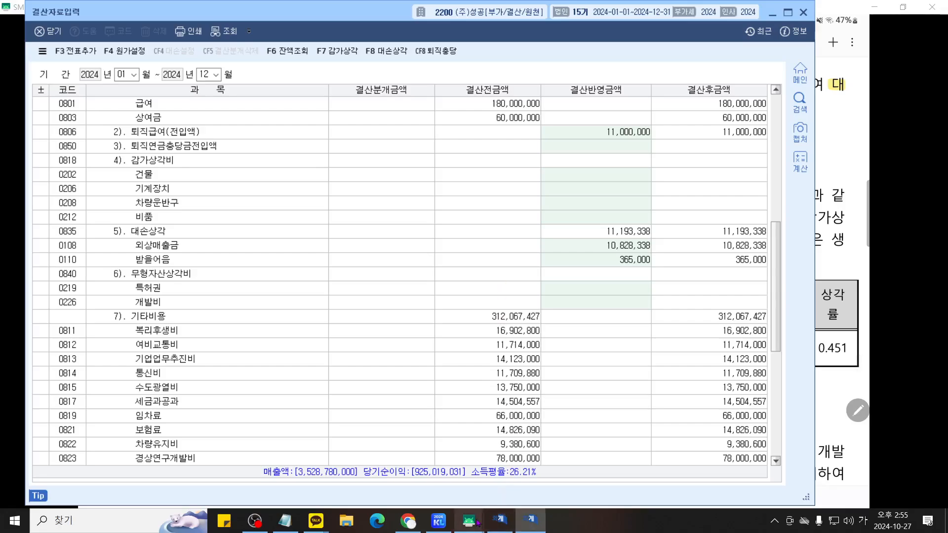
# Switch to the SM-X900 notes for problem 14 and check its page references in the 출석.txt memo
pyautogui.moveTo(469, 519)
pyautogui.click(512, 496)
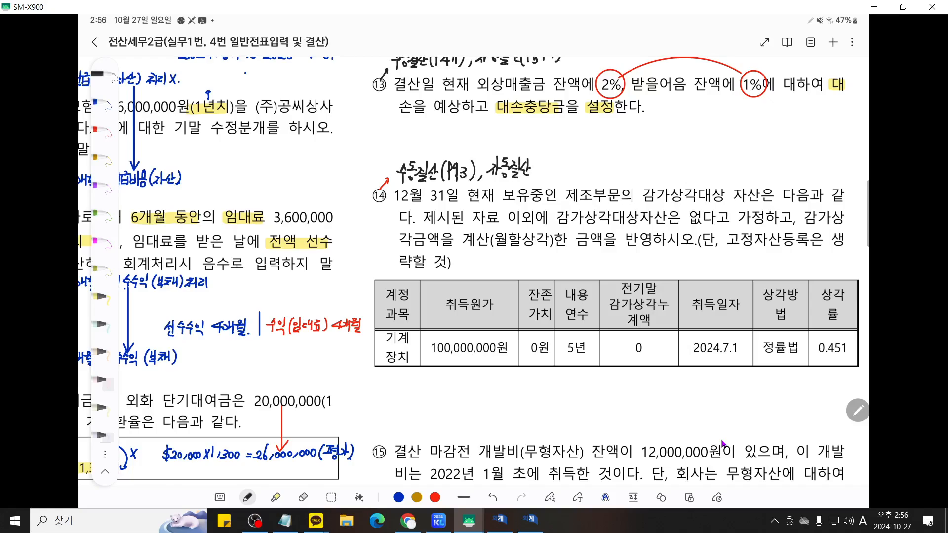
pyautogui.click(289, 528)
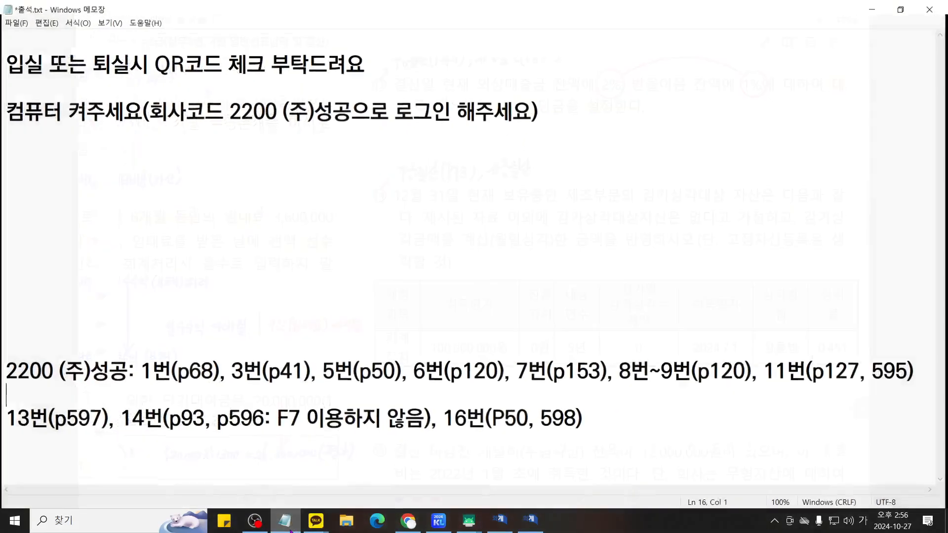
pyautogui.click(289, 528)
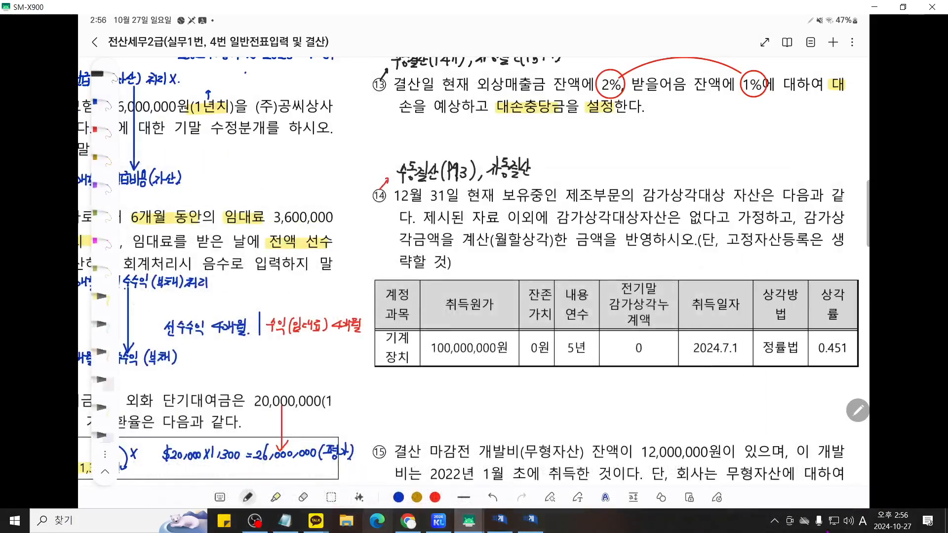
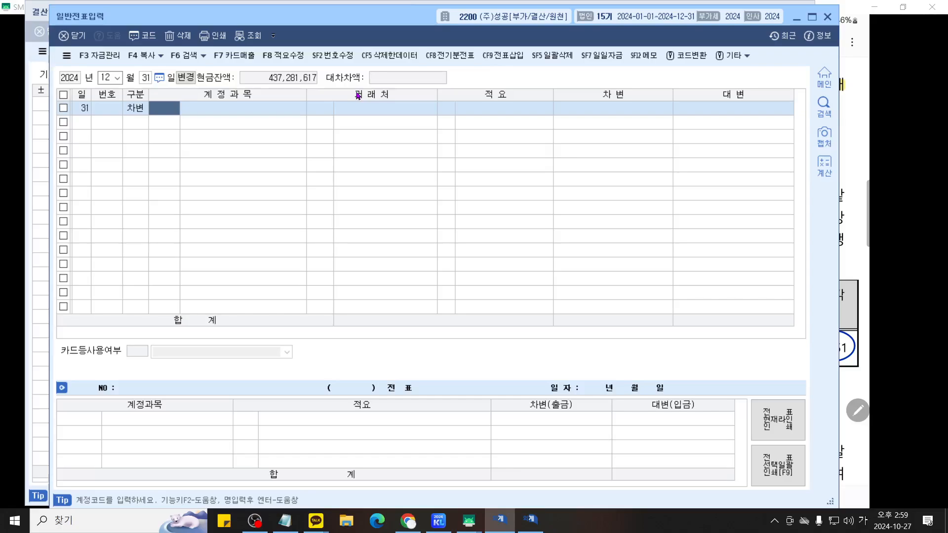
# Enter a debit line for 0518 감가상각비 of 22,550,000 in the December 31 general voucher
pyautogui.write('518')
pyautogui.press('Return')
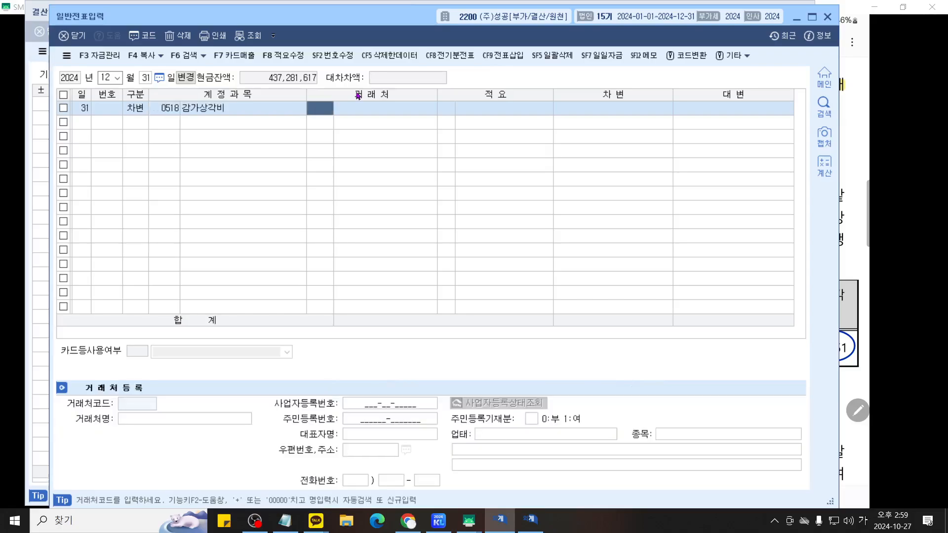
pyautogui.press('Return')
pyautogui.press('Return')
pyautogui.press('Return')
pyautogui.press('Return')
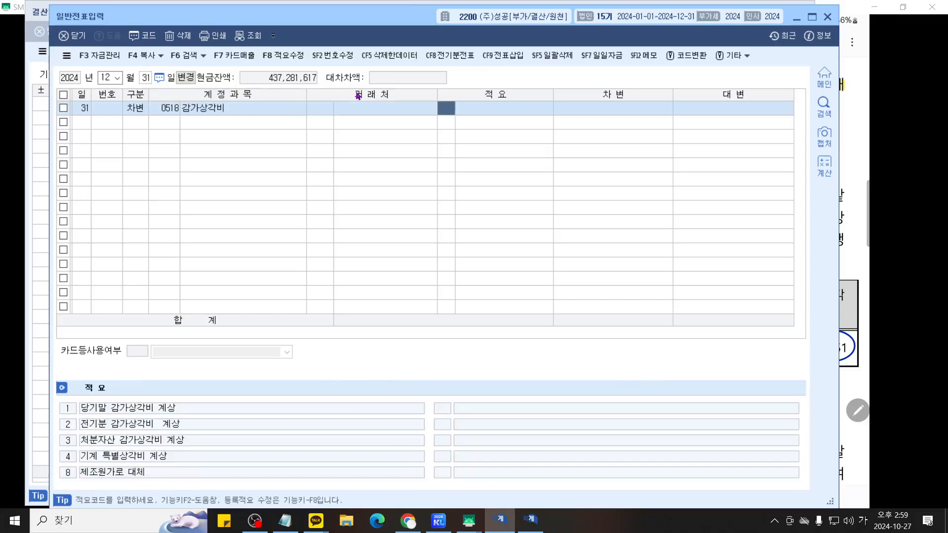
pyautogui.write('22550000')
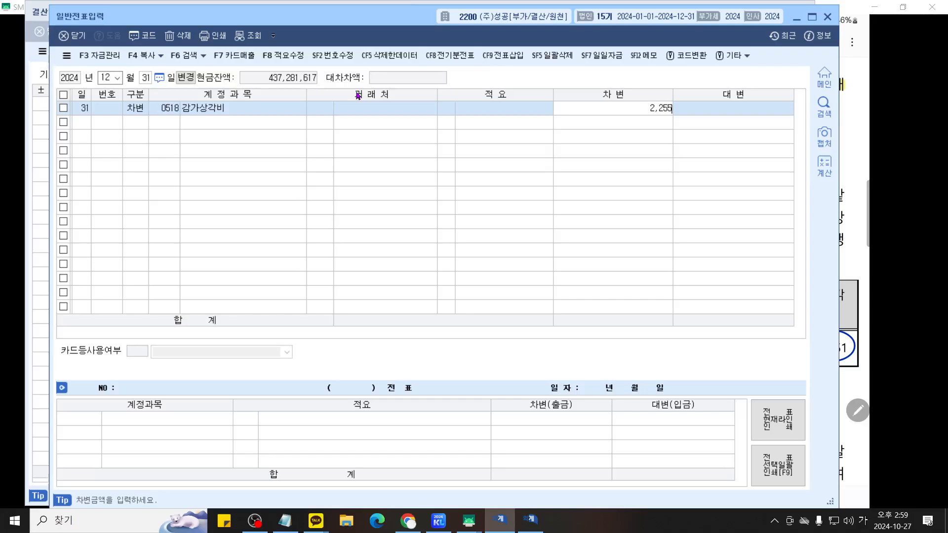
pyautogui.press('Return')
# Underline the empty voucher line below the 감가상각비 debit entry with the screen pen
pyautogui.hotkey('ctrl', 'F2')
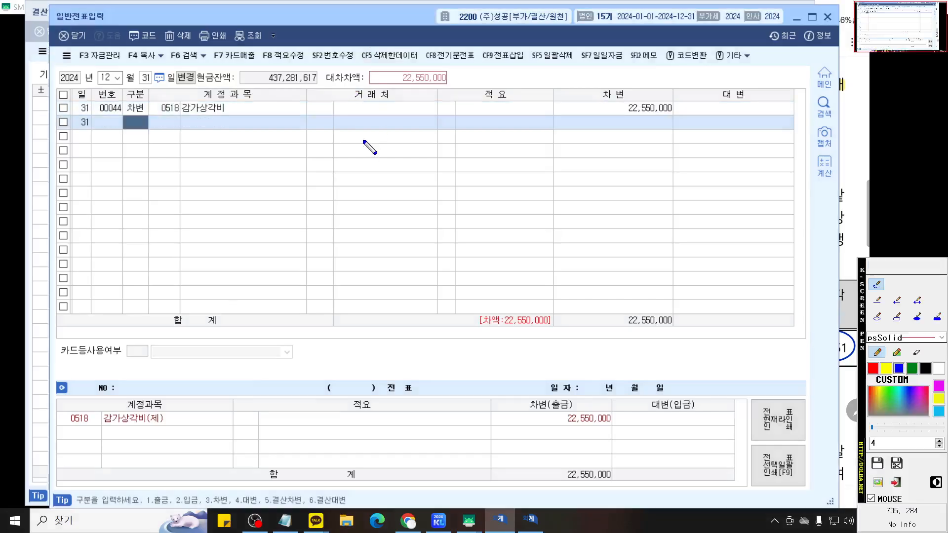
pyautogui.scroll(3, 359, 124)
pyautogui.scroll(3, 360, 125)
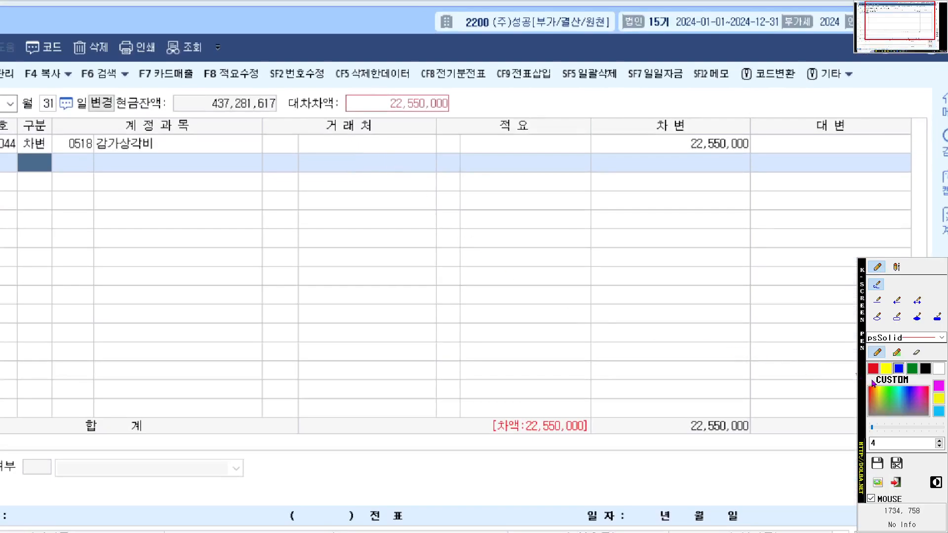
pyautogui.moveTo(19, 166); pyautogui.dragTo(901, 166)
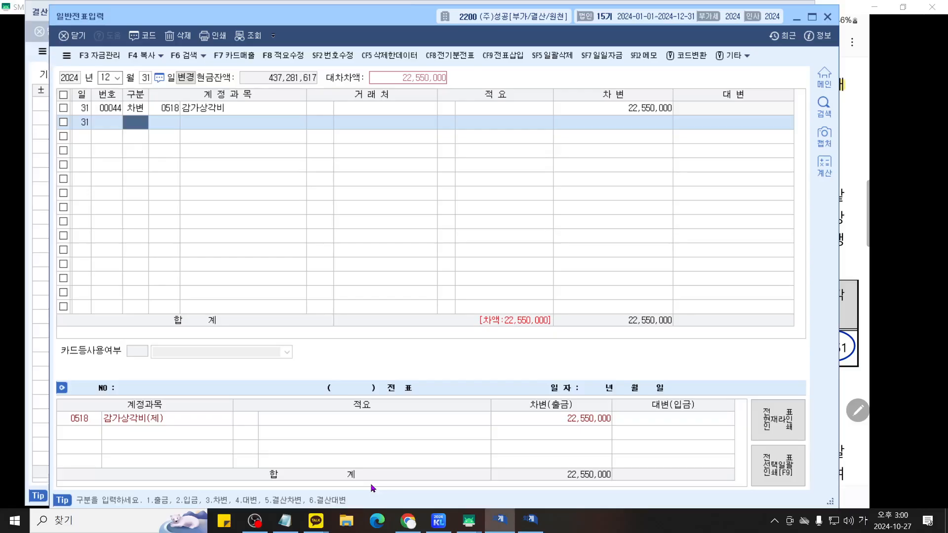
# Start a 대변 line, look up accounts matching 감가, and highlight 0207 감가상각누계액 for 기계장치
pyautogui.write('4')
pyautogui.press('Return')
pyautogui.write('감가')
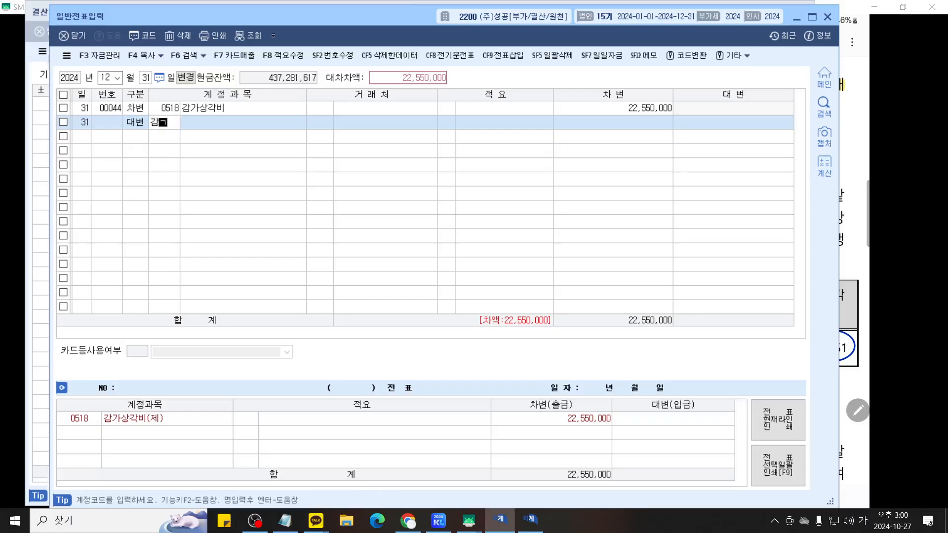
pyautogui.press('Return')
pyautogui.press('Down')
pyautogui.press('Down')
pyautogui.press('Down')
pyautogui.press('Down')
pyautogui.press('Down')
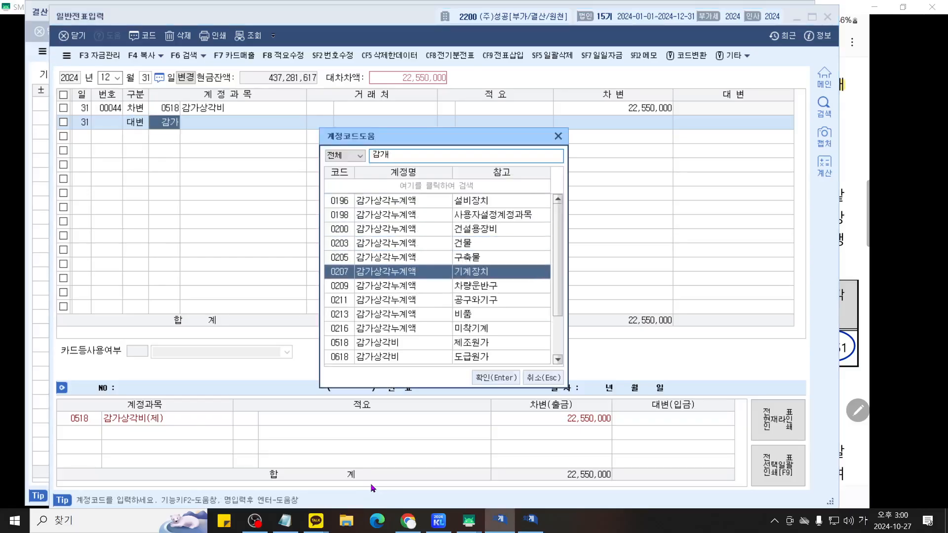
# Underline 0207 감가상각누계액 (기계장치) in red and use it as the credit account for 22,550,000
pyautogui.hotkey('ctrl', '2')
pyautogui.scroll(4, 449, 272)
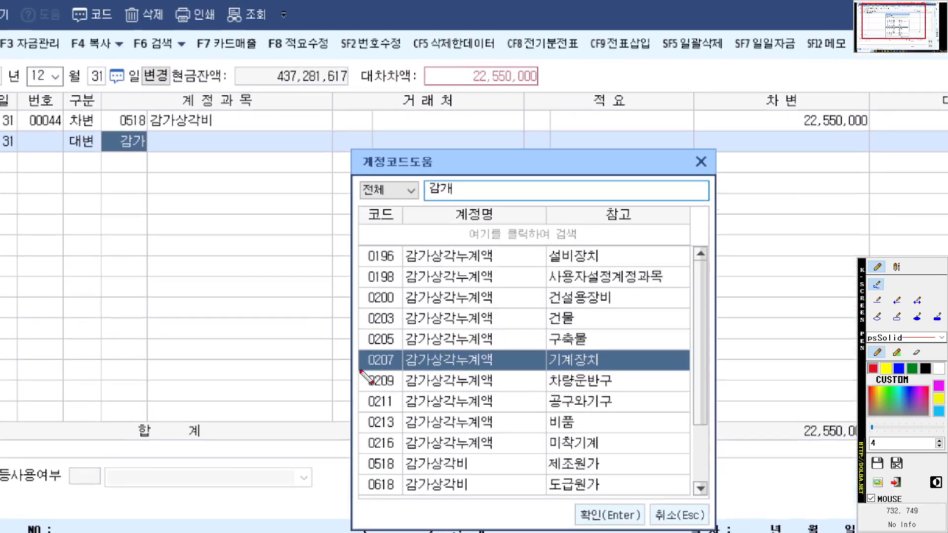
pyautogui.moveTo(368, 368); pyautogui.dragTo(773, 368)
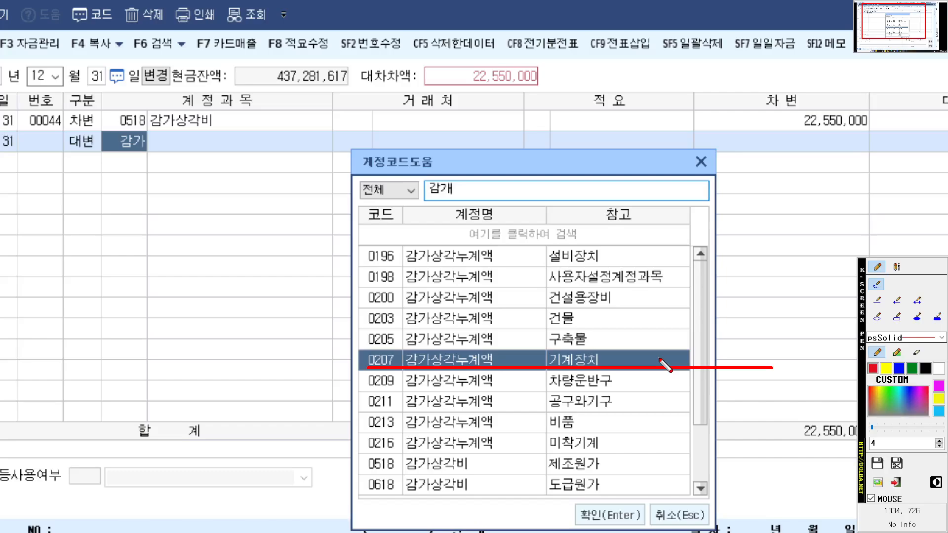
pyautogui.scroll(1, 666, 366)
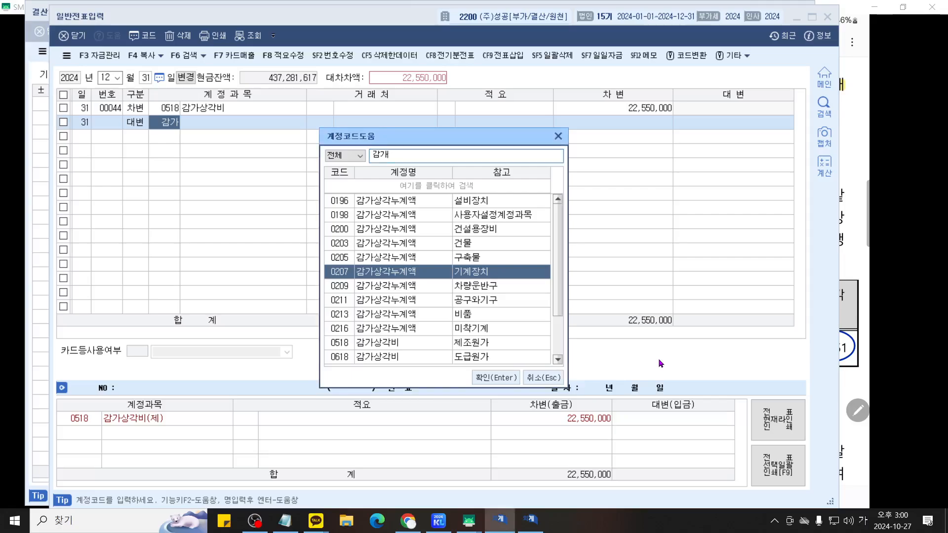
pyautogui.press('Return')
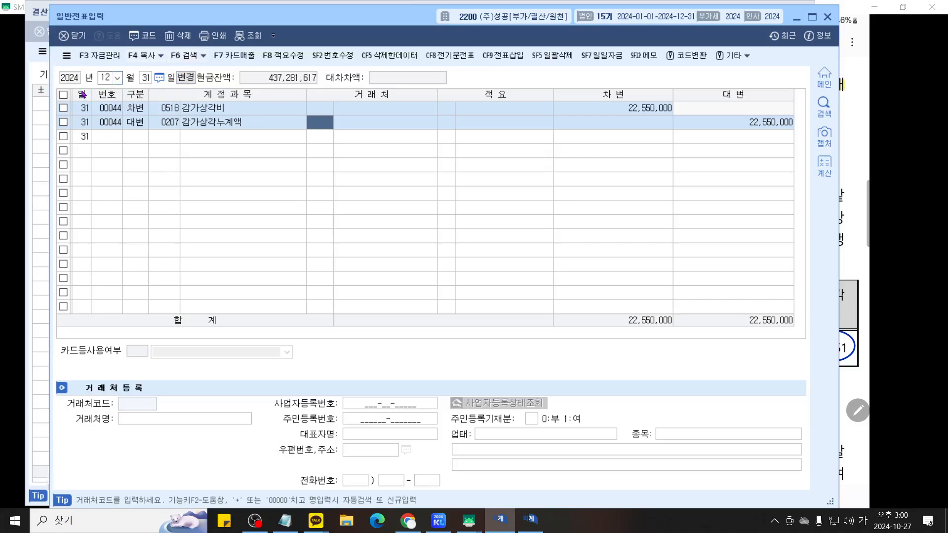
# Delete both lines of the depreciation voucher dated December 31
pyautogui.click(63, 95)
pyautogui.click(178, 35)
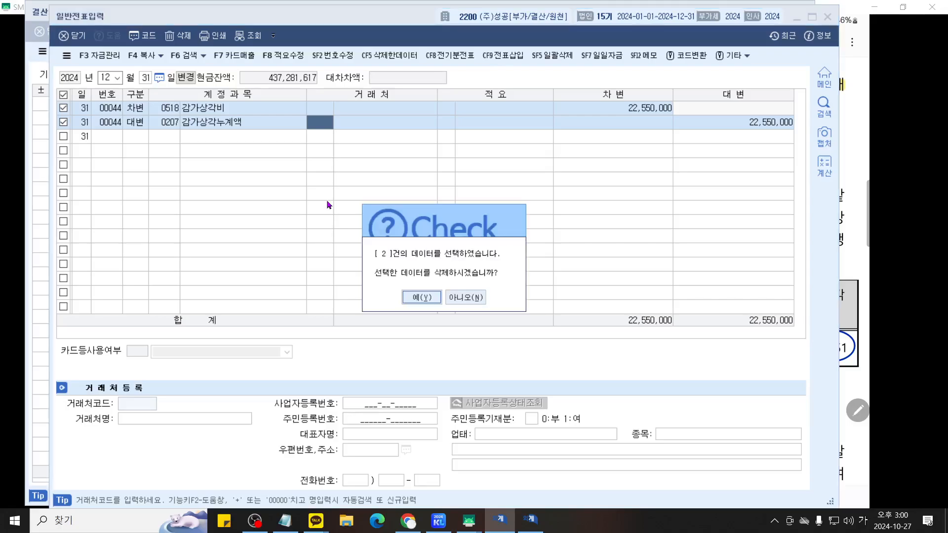
pyautogui.click(429, 298)
# In 결산자료입력, box the 0518 일반감가상각비 section in red and the 0818 감가상각비 section in blue
pyautogui.click(527, 530)
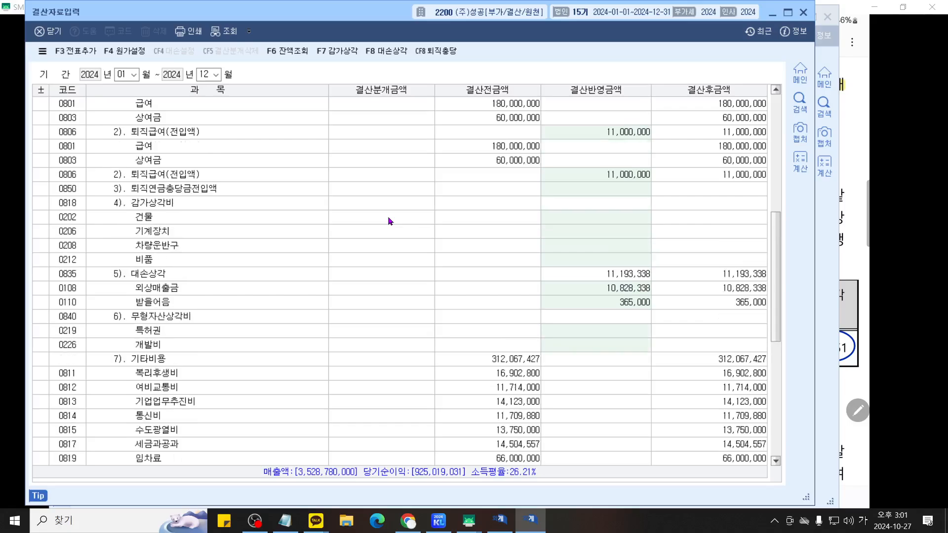
pyautogui.scroll(4, 387, 217)
pyautogui.scroll(3, 389, 221)
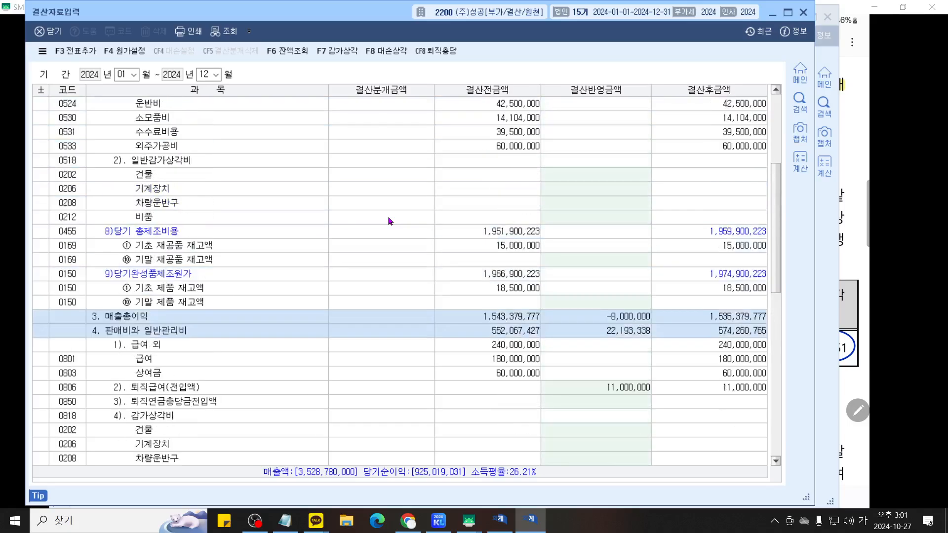
pyautogui.scroll(-1, 389, 221)
pyautogui.hotkey('ctrl', 'F12')
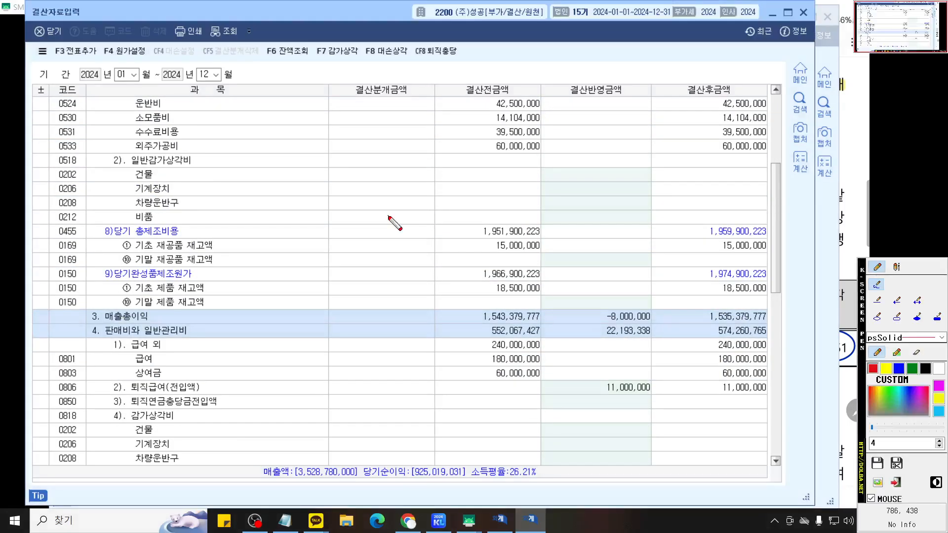
pyautogui.scroll(2, 389, 217)
pyautogui.moveTo(389, 216); pyautogui.dragTo(483, 207)
pyautogui.scroll(1, 463, 212)
pyautogui.click(898, 317)
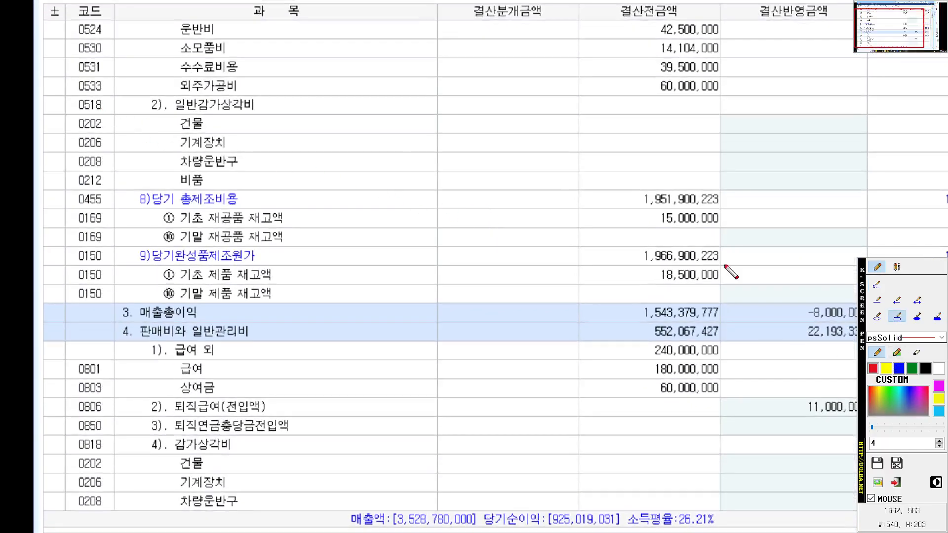
pyautogui.moveTo(64, 93); pyautogui.dragTo(437, 191)
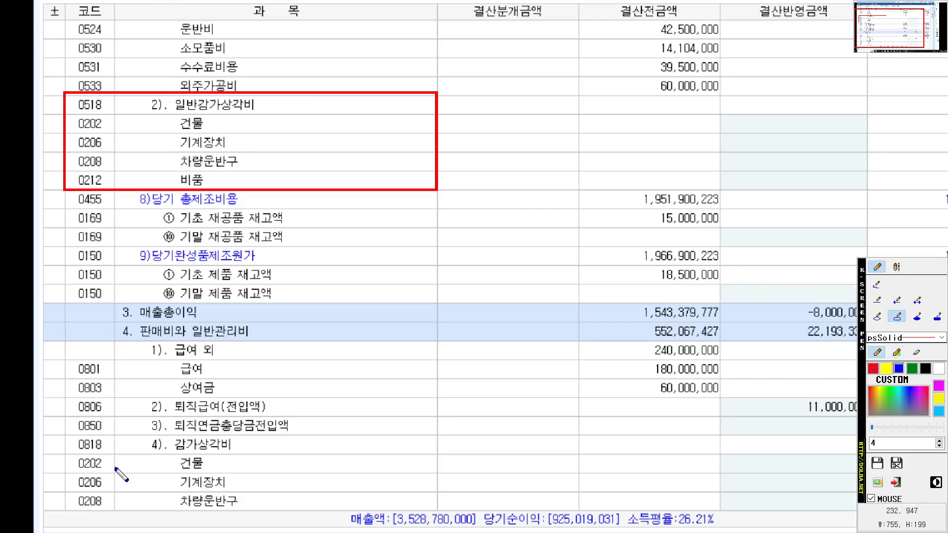
pyautogui.moveTo(64, 434); pyautogui.dragTo(456, 518)
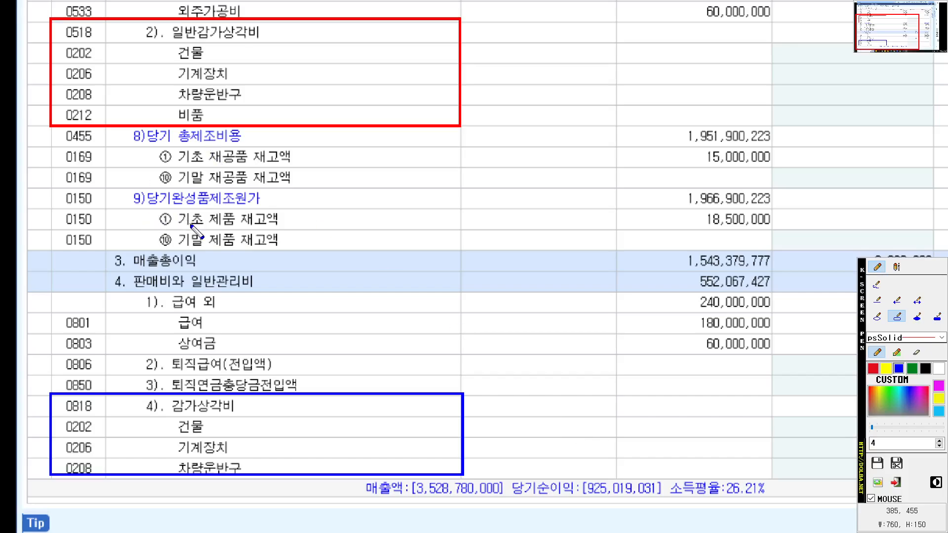
pyautogui.scroll(-1, 191, 226)
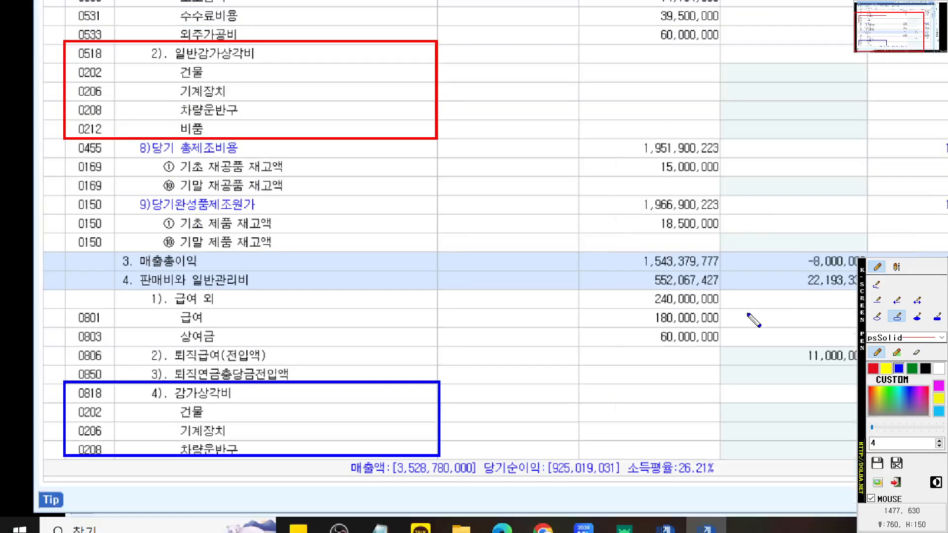
# Mark a green arrow from the 0518 section's 기계장치 to its 결산반영금액 cell and cross out F7 감가상각
pyautogui.click(879, 288)
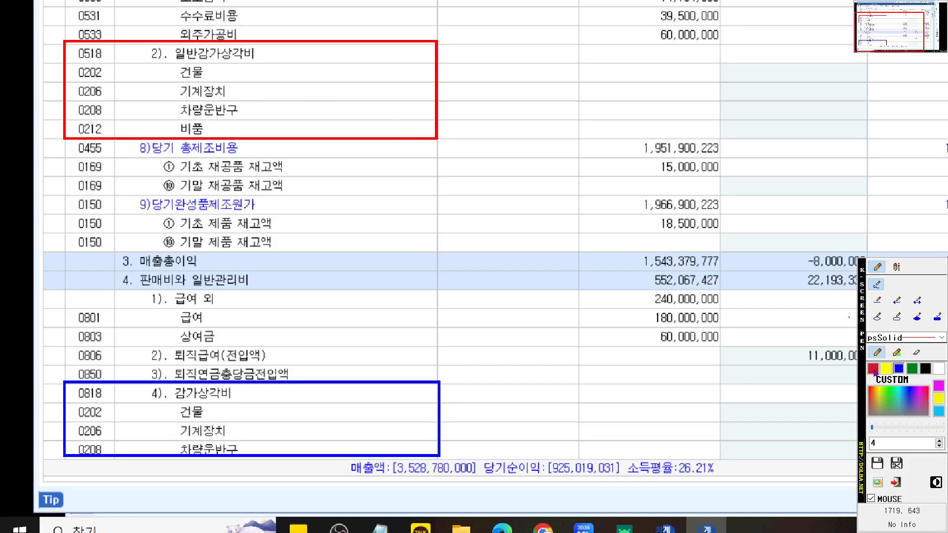
pyautogui.click(912, 369)
pyautogui.moveTo(267, 94)
pyautogui.mouseDown()
pyautogui.moveTo(743, 95)
pyautogui.moveTo(714, 109)
pyautogui.mouseUp()
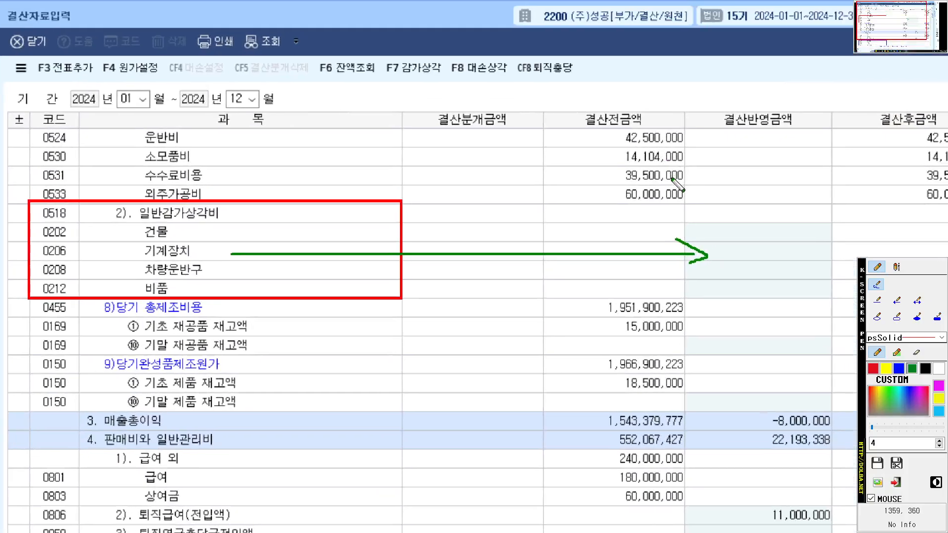
pyautogui.moveTo(440, 44); pyautogui.dragTo(391, 87)
pyautogui.moveTo(390, 47); pyautogui.dragTo(453, 133)
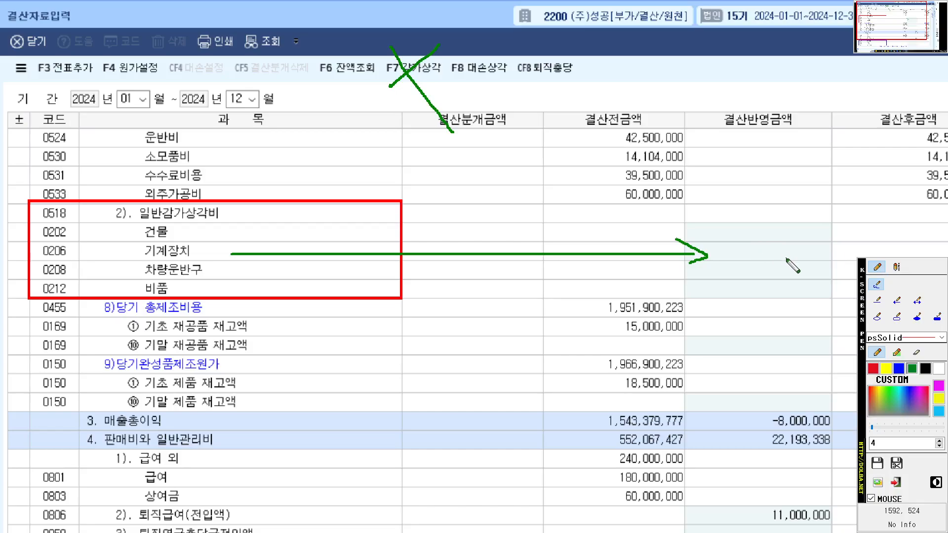
# Enter 22,550,000 as the 결산반영금액 for 기계장치 under 0518 일반감가상각비
pyautogui.press('Escape')
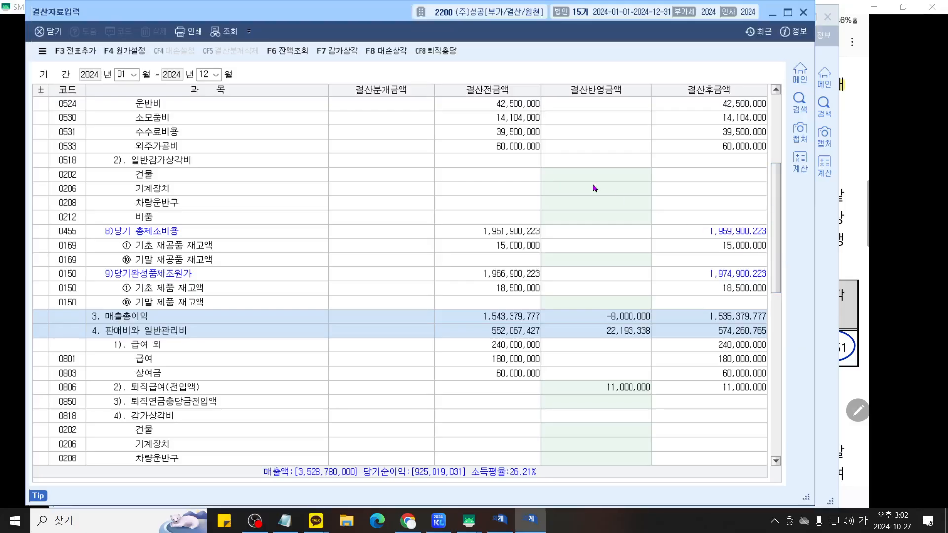
pyautogui.click(588, 194)
pyautogui.write('22550000')
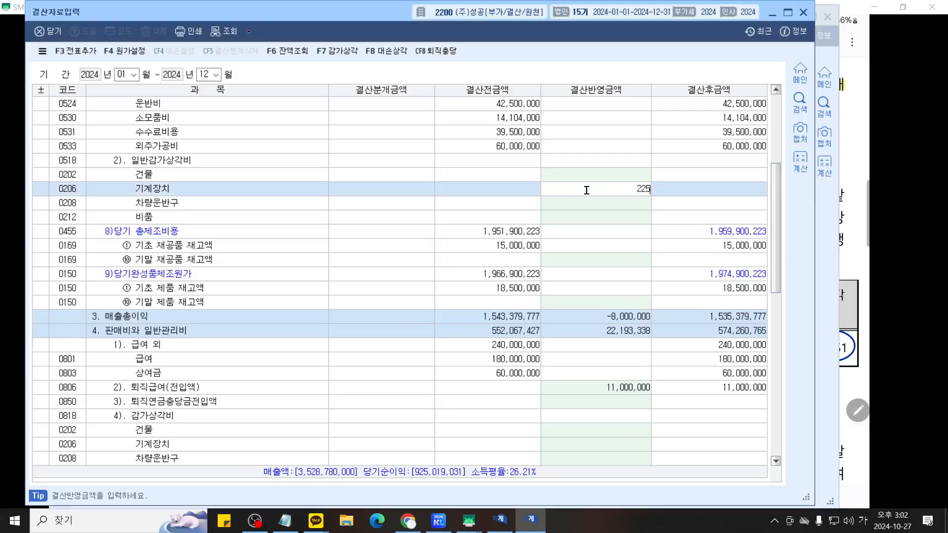
pyautogui.press('Return')
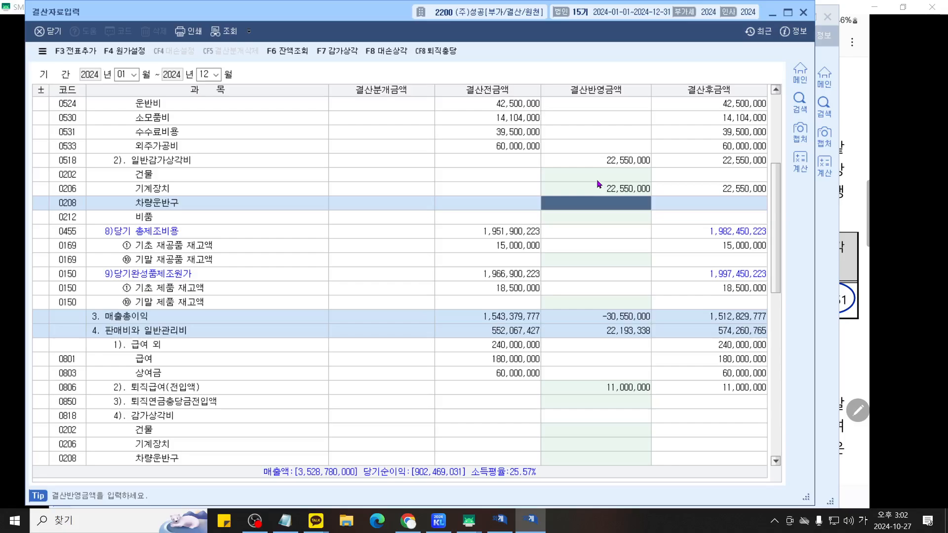
# In the SM-X900 notes, write 수동결산(P50), 자동결산(P598) in black above problem 16 with an arrow from its number
pyautogui.click(469, 521)
pyautogui.click(534, 475)
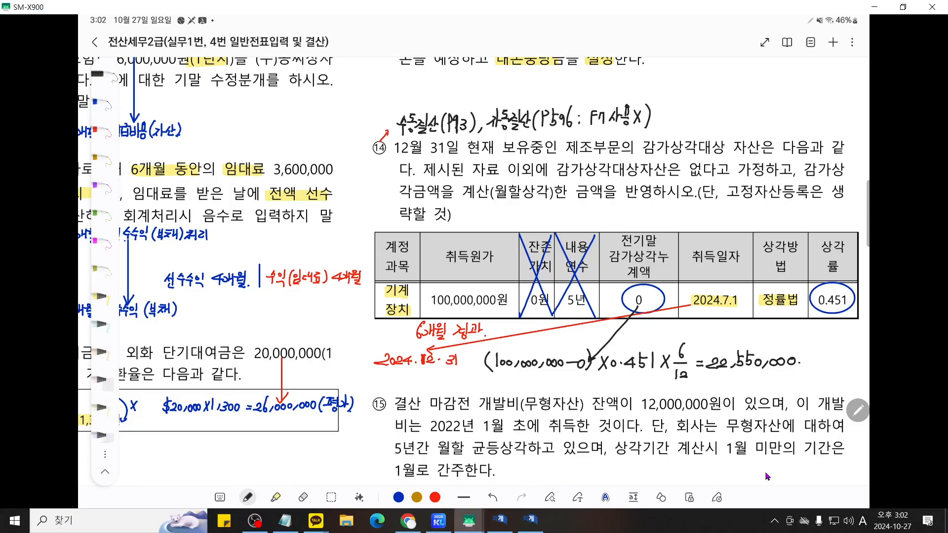
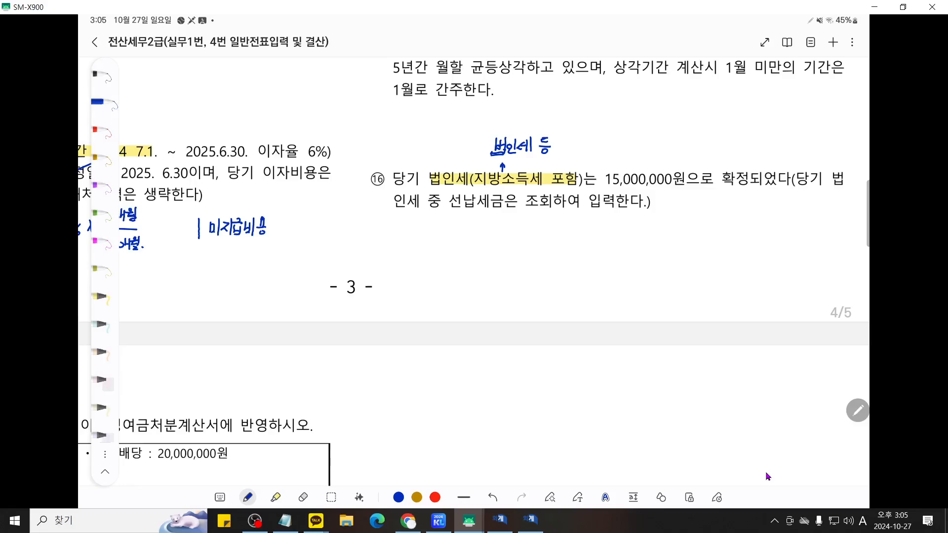
pyautogui.scroll(2, 766, 476)
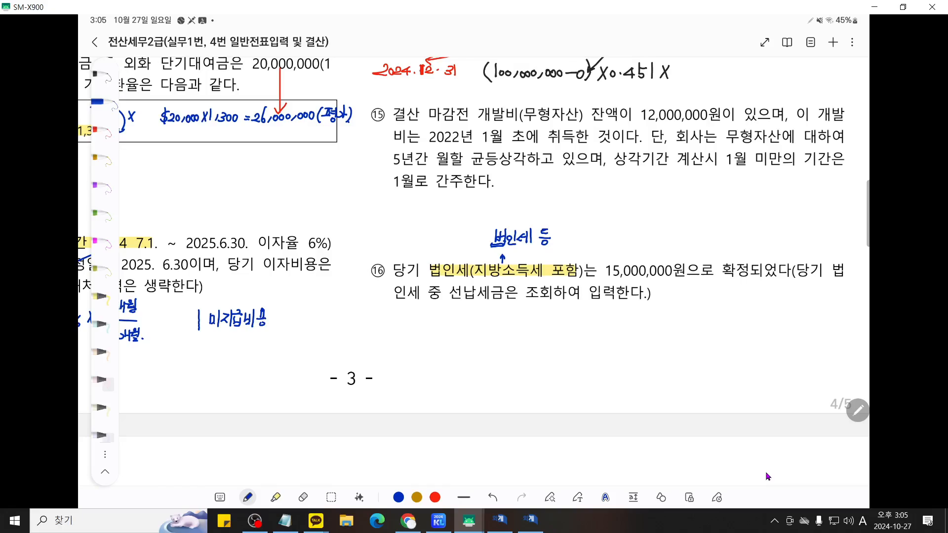
pyautogui.click(98, 74)
pyautogui.moveTo(406, 211); pyautogui.dragTo(375, 267)
pyautogui.moveTo(401, 216)
pyautogui.mouseDown()
pyautogui.moveTo(426, 199)
pyautogui.moveTo(461, 206)
pyautogui.mouseUp()
pyautogui.moveTo(452, 205)
pyautogui.mouseDown()
pyautogui.moveTo(467, 211)
pyautogui.moveTo(489, 200)
pyautogui.mouseUp()
pyautogui.moveTo(491, 199)
pyautogui.mouseDown()
pyautogui.moveTo(498, 208)
pyautogui.moveTo(546, 200)
pyautogui.mouseUp()
pyautogui.moveTo(542, 204); pyautogui.dragTo(558, 200)
pyautogui.moveTo(557, 192)
pyautogui.mouseDown()
pyautogui.moveTo(559, 208)
pyautogui.moveTo(567, 196)
pyautogui.moveTo(572, 204)
pyautogui.mouseUp()
pyautogui.moveTo(562, 207); pyautogui.dragTo(579, 204)
pyautogui.moveTo(574, 200)
pyautogui.mouseDown()
pyautogui.moveTo(578, 211)
pyautogui.moveTo(586, 202)
pyautogui.mouseUp()
pyautogui.moveTo(592, 192)
pyautogui.mouseDown()
pyautogui.moveTo(593, 207)
pyautogui.moveTo(608, 209)
pyautogui.mouseUp()
pyautogui.moveTo(615, 196); pyautogui.dragTo(617, 209)
pyautogui.moveTo(621, 191); pyautogui.dragTo(622, 210)
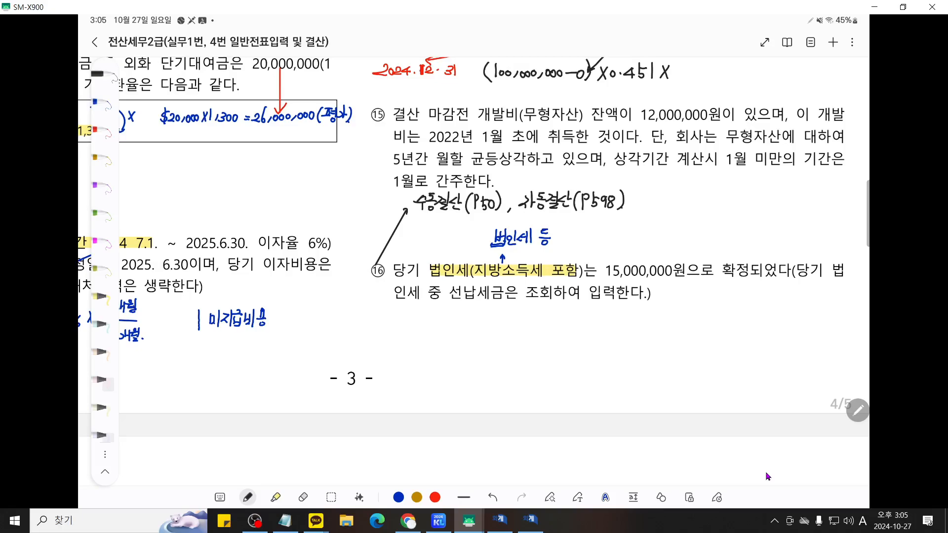
# Handwrite the debit entry 법인세 등 15,000,000 below problem 16 and add a vertical line dividing debit from credit
pyautogui.moveTo(392, 325)
pyautogui.mouseDown()
pyautogui.moveTo(404, 346)
pyautogui.moveTo(407, 333)
pyautogui.moveTo(414, 342)
pyautogui.mouseUp()
pyautogui.moveTo(406, 341); pyautogui.dragTo(415, 340)
pyautogui.moveTo(418, 336); pyautogui.dragTo(424, 344)
pyautogui.moveTo(429, 326)
pyautogui.mouseDown()
pyautogui.moveTo(437, 346)
pyautogui.moveTo(451, 334)
pyautogui.mouseUp()
pyautogui.moveTo(441, 336); pyautogui.dragTo(451, 337)
pyautogui.moveTo(448, 336)
pyautogui.mouseDown()
pyautogui.moveTo(456, 342)
pyautogui.moveTo(447, 340)
pyautogui.mouseUp()
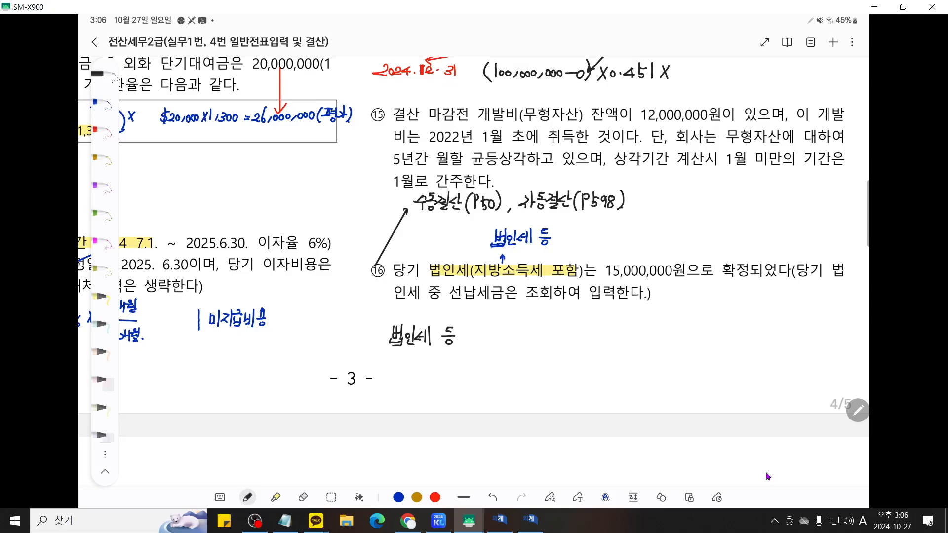
pyautogui.moveTo(482, 327)
pyautogui.mouseDown()
pyautogui.moveTo(482, 339)
pyautogui.moveTo(494, 344)
pyautogui.moveTo(512, 337)
pyautogui.mouseUp()
pyautogui.click(510, 338)
pyautogui.moveTo(517, 337); pyautogui.dragTo(539, 335)
pyautogui.moveTo(545, 335); pyautogui.dragTo(562, 390)
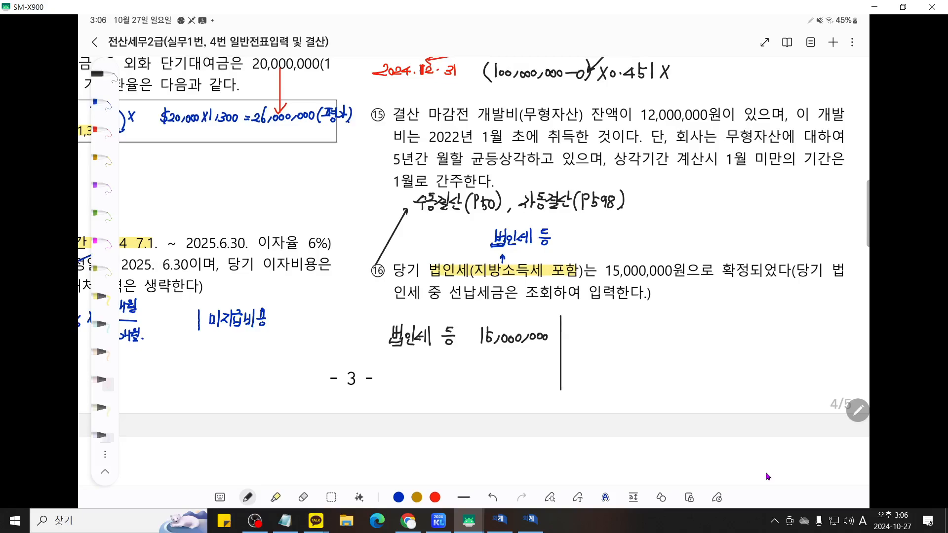
# Write 선납세금 with a question mark on the credit side and highlight 선납세금은 조회하여 입력한다 in problem 16
pyautogui.moveTo(574, 322); pyautogui.dragTo(571, 335)
pyautogui.moveTo(572, 328); pyautogui.dragTo(588, 331)
pyautogui.moveTo(592, 320)
pyautogui.mouseDown()
pyautogui.moveTo(592, 342)
pyautogui.moveTo(606, 334)
pyautogui.mouseUp()
pyautogui.moveTo(607, 326)
pyautogui.mouseDown()
pyautogui.moveTo(607, 342)
pyautogui.moveTo(623, 326)
pyautogui.moveTo(612, 344)
pyautogui.mouseUp()
pyautogui.moveTo(617, 329); pyautogui.dragTo(617, 346)
pyautogui.moveTo(687, 322); pyautogui.dragTo(691, 327)
pyautogui.click(691, 330)
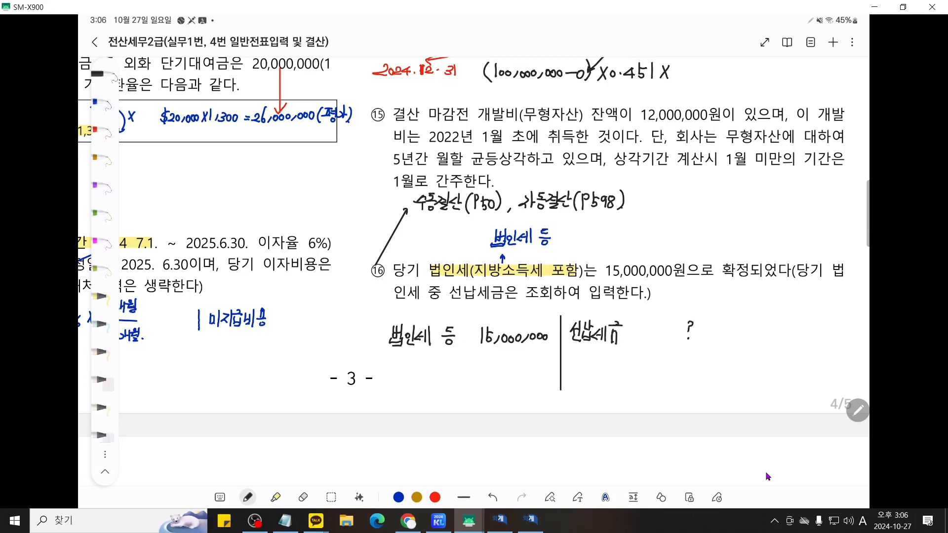
pyautogui.click(276, 498)
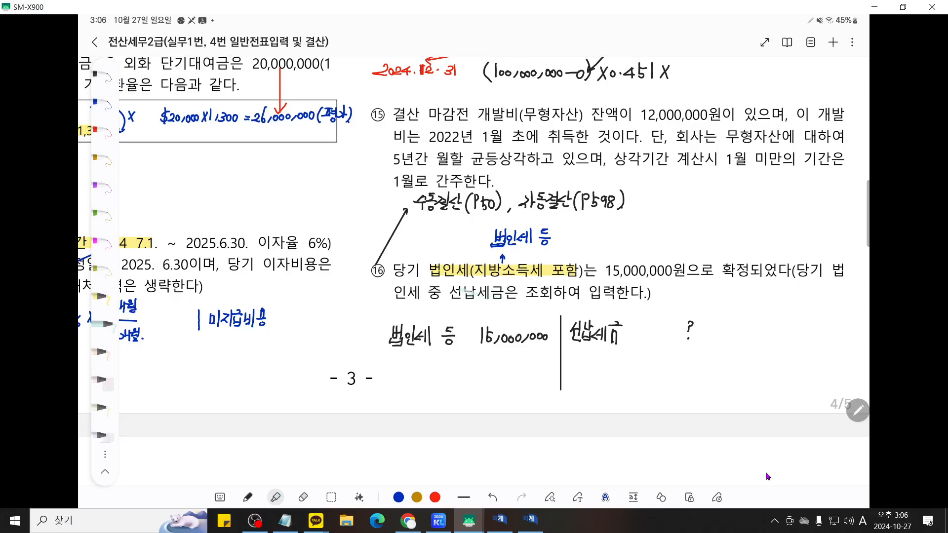
pyautogui.moveTo(449, 293); pyautogui.dragTo(643, 295)
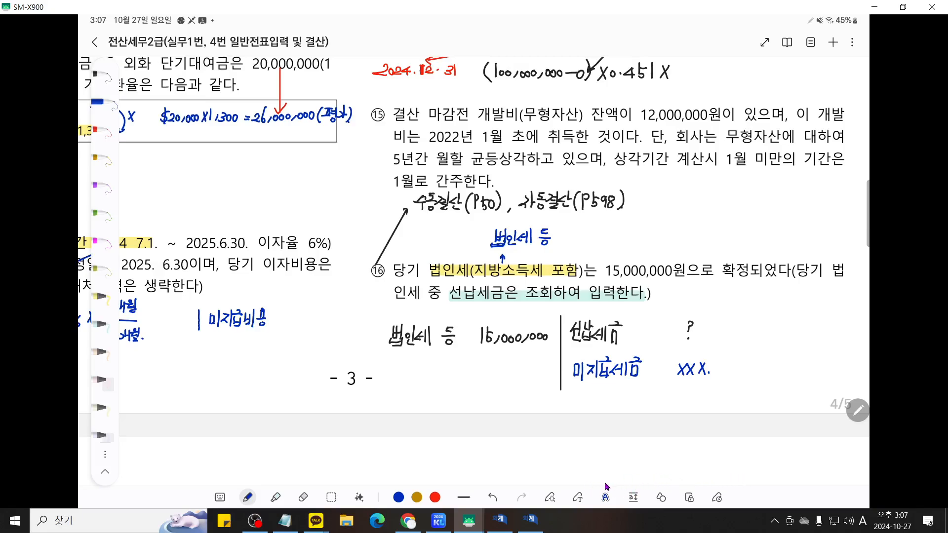
# Switch to 결산자료입력, find the 선납세금 row by searching the list, and close the search dialog
pyautogui.moveTo(528, 528)
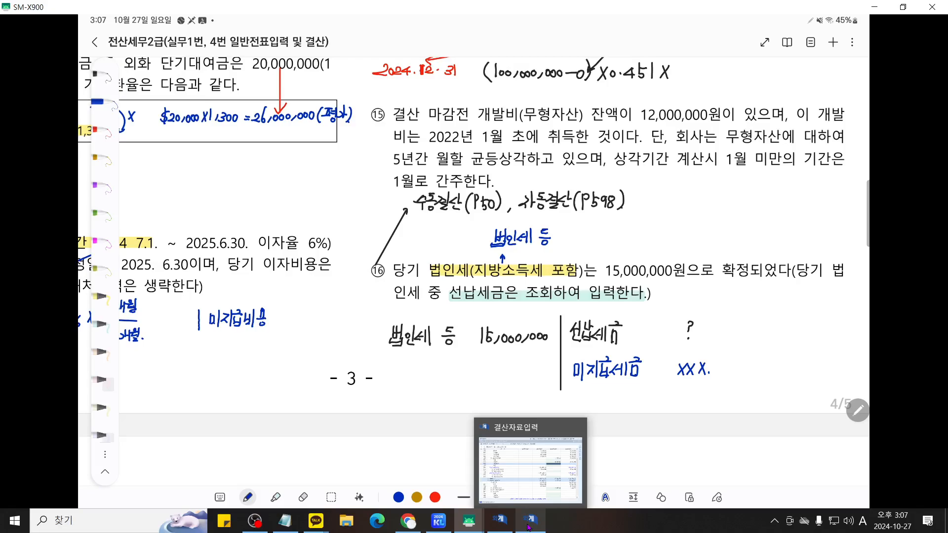
pyautogui.click(529, 528)
pyautogui.scroll(5, 451, 333)
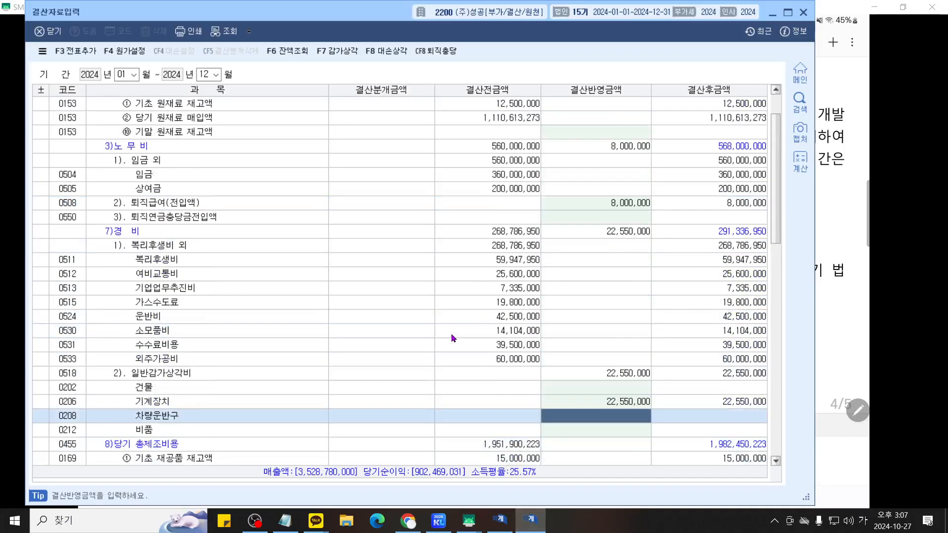
pyautogui.scroll(2, 452, 337)
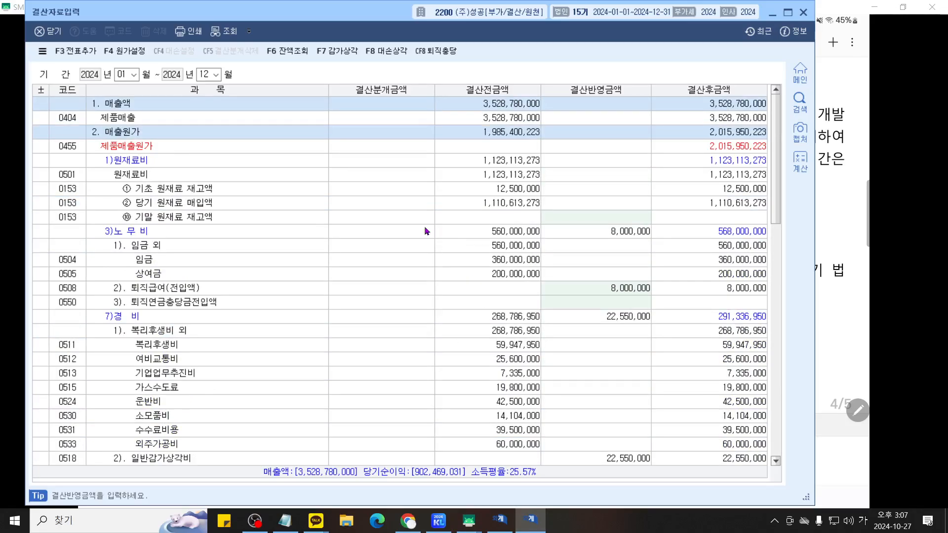
pyautogui.rightClick(374, 166)
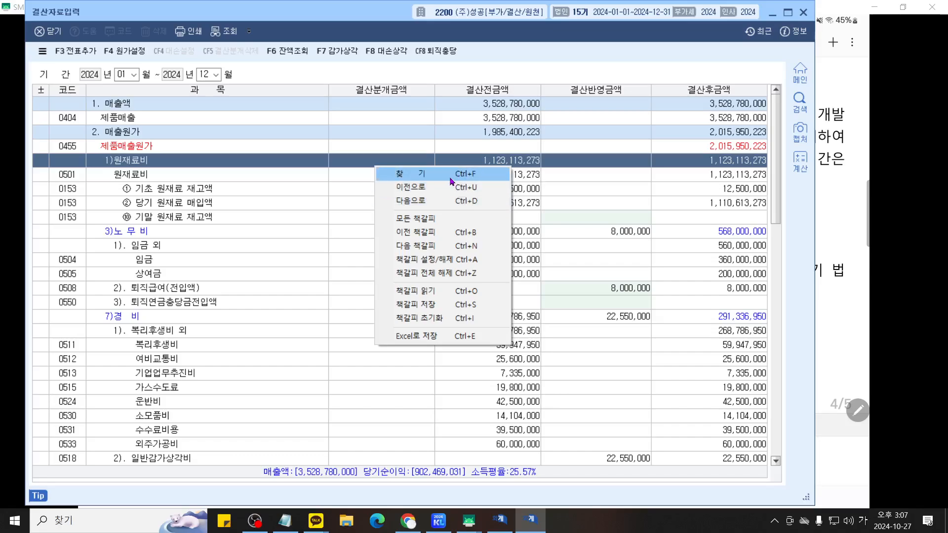
pyautogui.click(410, 173)
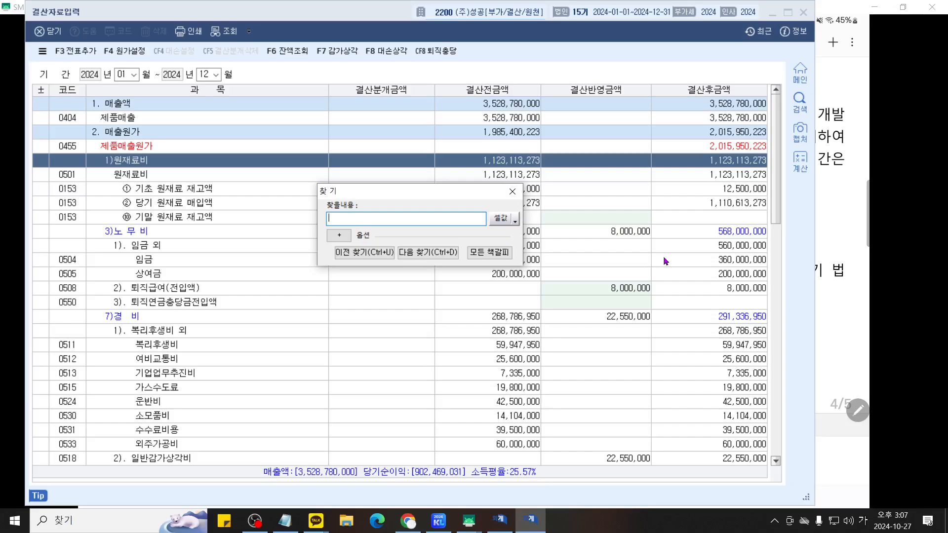
pyautogui.write('ㅅㅓㄴ나')
pyautogui.write('세금')
pyautogui.press('Return')
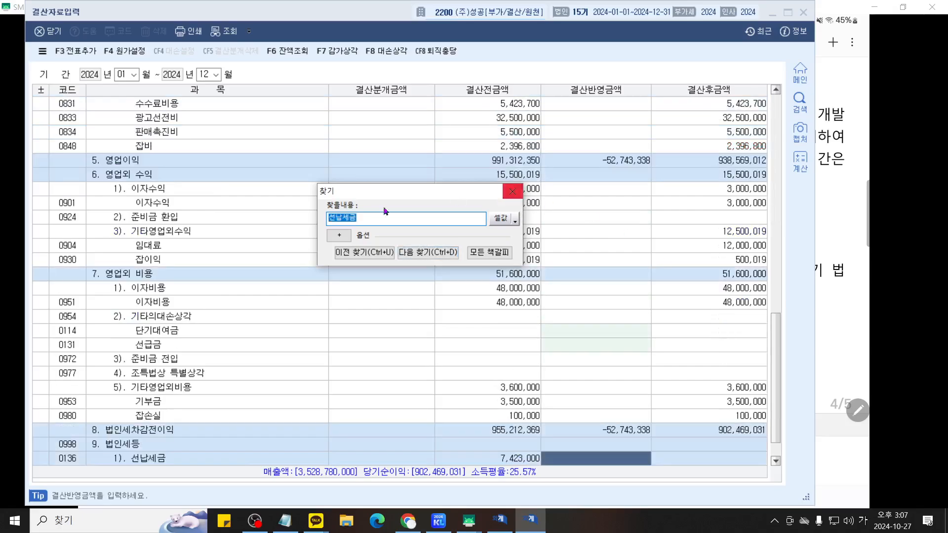
pyautogui.press('F9')
pyautogui.scroll(6, 397, 252)
pyautogui.scroll(2, 398, 251)
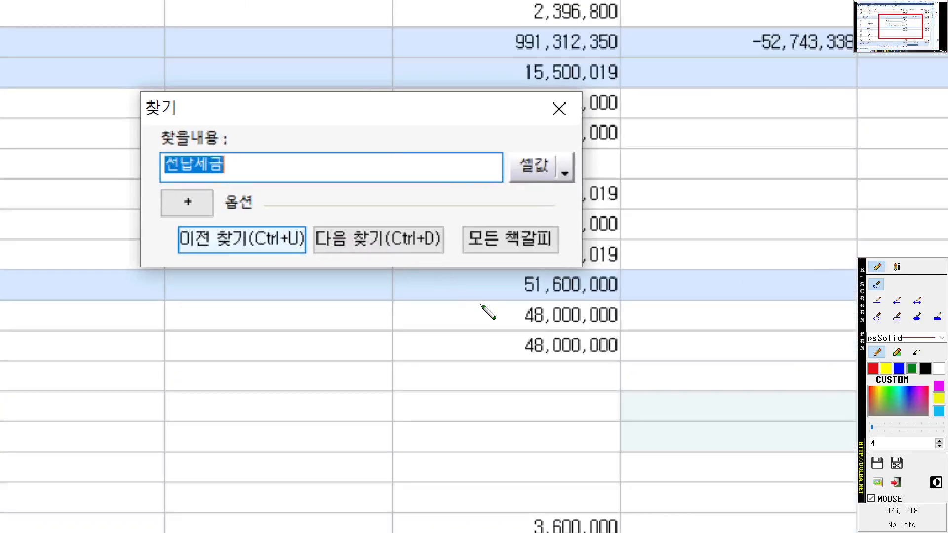
pyautogui.press('Escape')
pyautogui.click(512, 193)
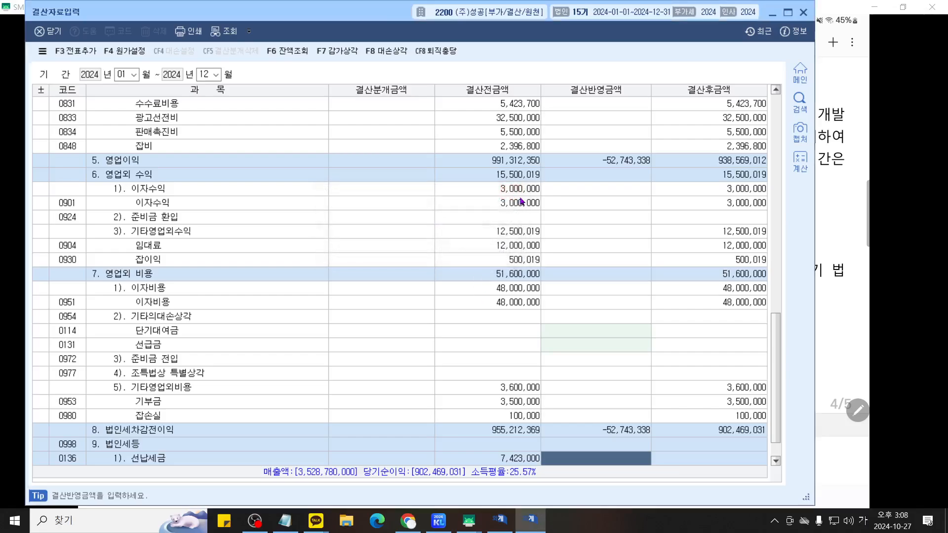
# Underline 0136 선납세금 and its 결산전금액 in green under 법인세등
pyautogui.scroll(-2, 526, 206)
pyautogui.press('F9')
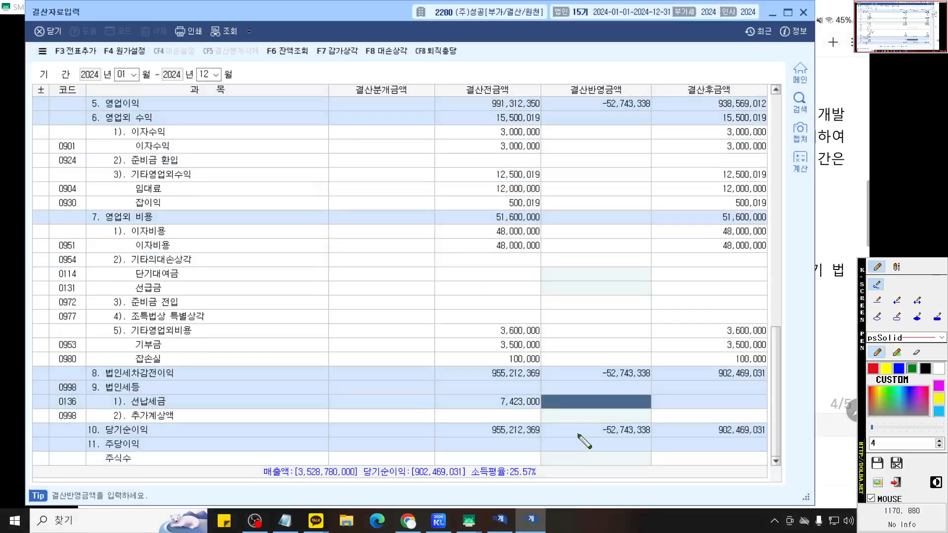
pyautogui.scroll(4, 579, 435)
pyautogui.moveTo(579, 436); pyautogui.dragTo(611, 361)
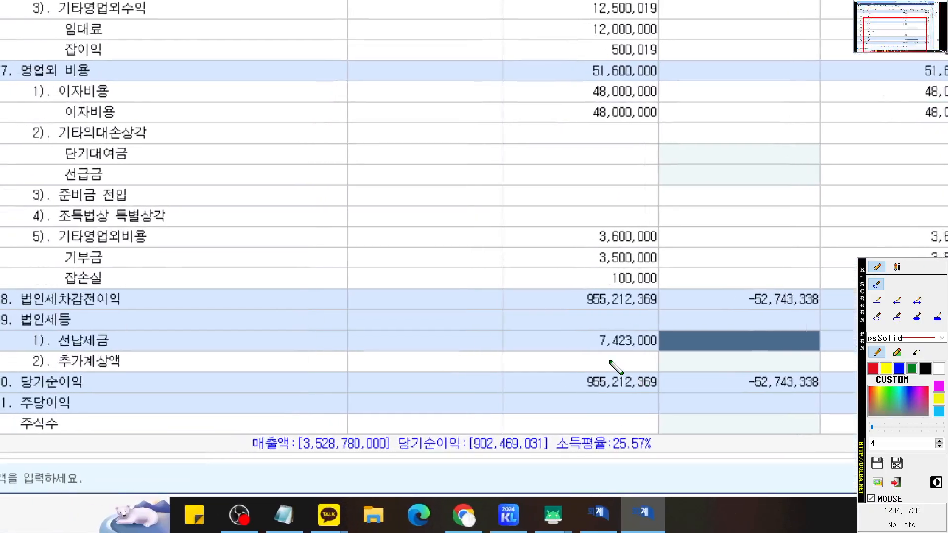
pyautogui.scroll(-4, 610, 361)
pyautogui.scroll(2, 618, 356)
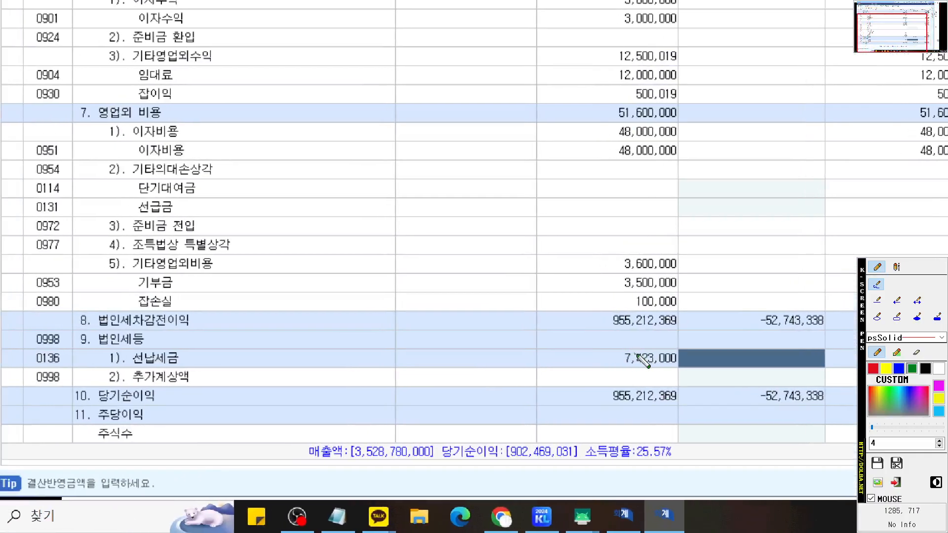
pyautogui.moveTo(672, 369); pyautogui.dragTo(570, 369)
pyautogui.moveTo(99, 368); pyautogui.dragTo(228, 368)
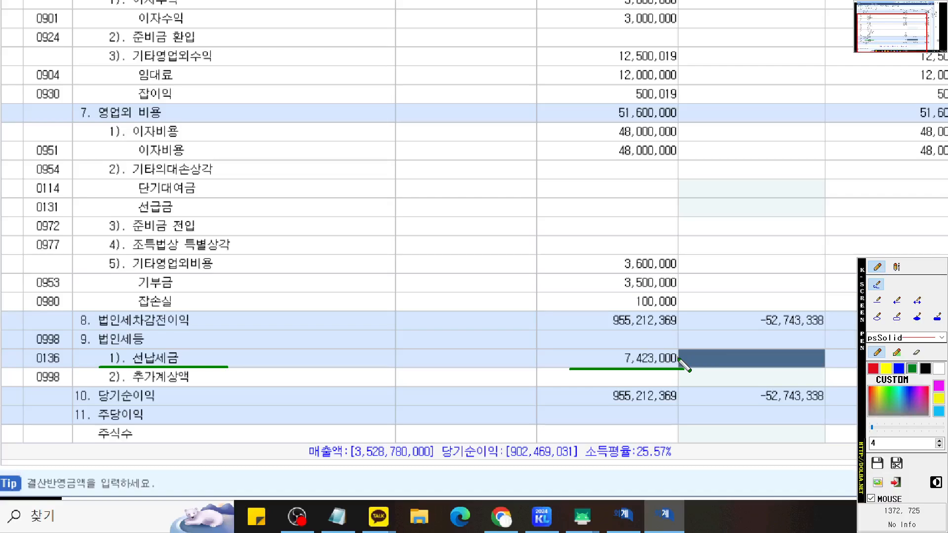
pyautogui.moveTo(680, 359); pyautogui.dragTo(693, 360)
# Enter 7,423,000 as the 결산반영금액 for 0136 선납세금
pyautogui.press('Escape')
pyautogui.write('7')
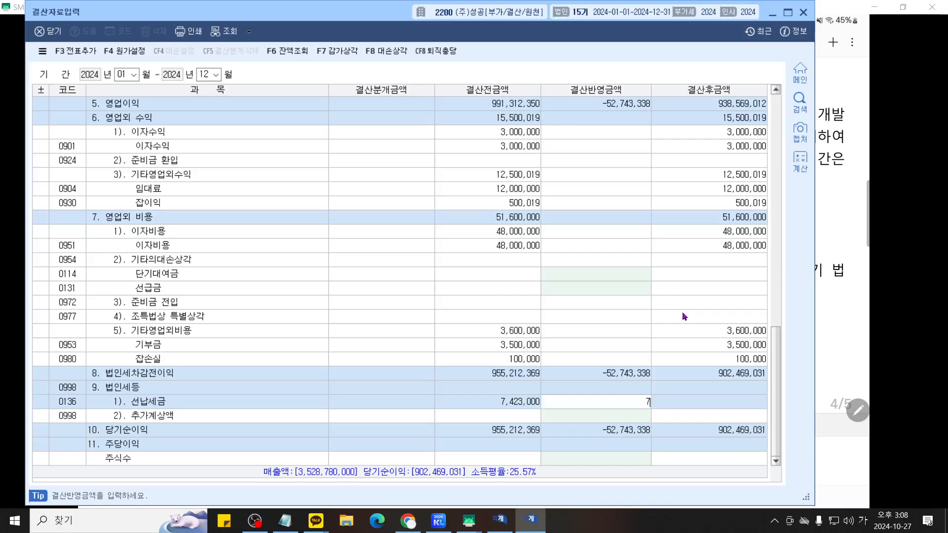
pyautogui.write(',423,000')
pyautogui.press('Return')
# Enter 7,577,000 as the 결산반영금액 for 0998 추가계상액
pyautogui.press('F12')
pyautogui.scroll(3, 709, 341)
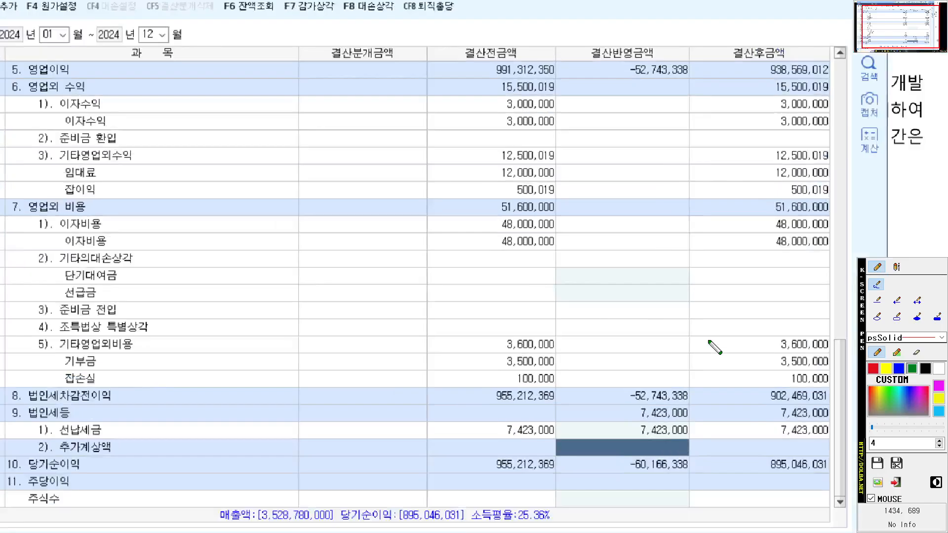
pyautogui.moveTo(710, 340); pyautogui.dragTo(740, 284)
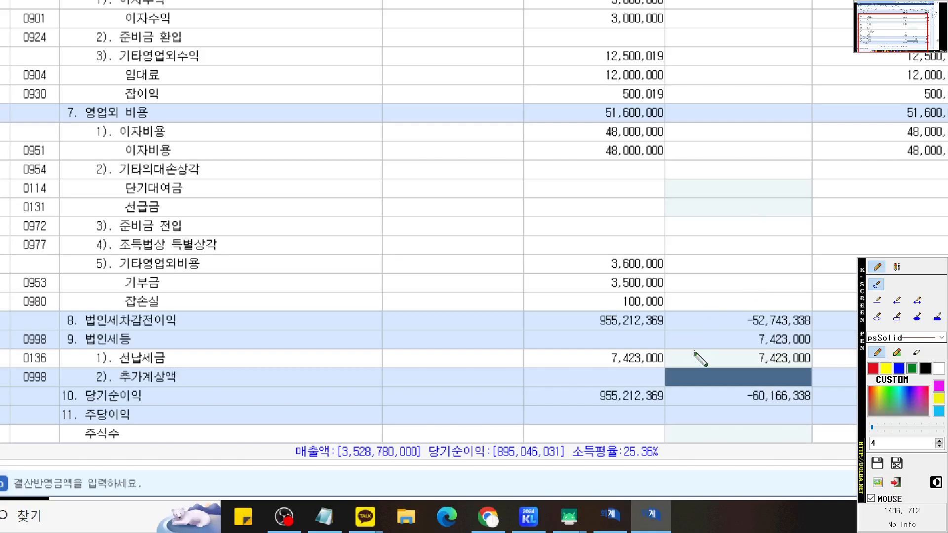
pyautogui.moveTo(701, 358)
pyautogui.mouseDown()
pyautogui.moveTo(669, 359)
pyautogui.moveTo(711, 359)
pyautogui.moveTo(699, 366)
pyautogui.mouseUp()
pyautogui.press('Escape')
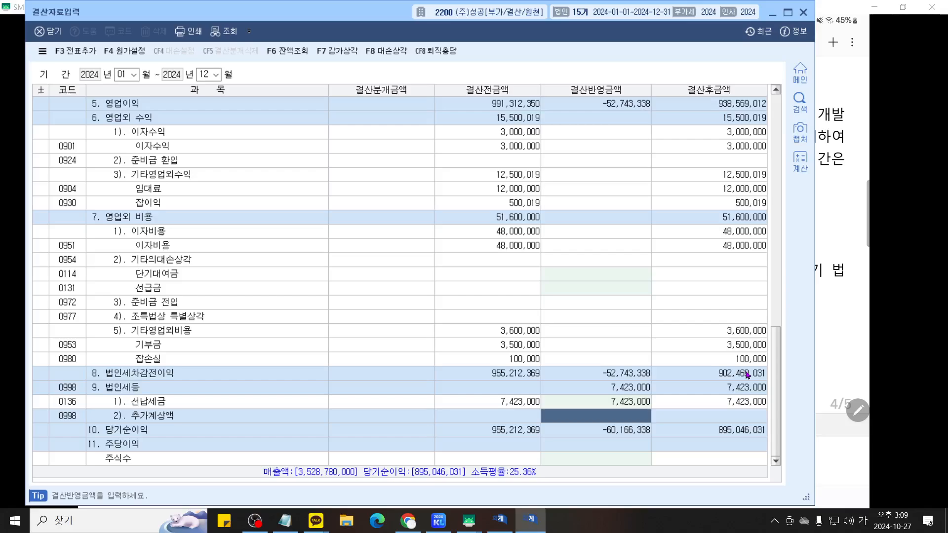
pyautogui.write('7577')
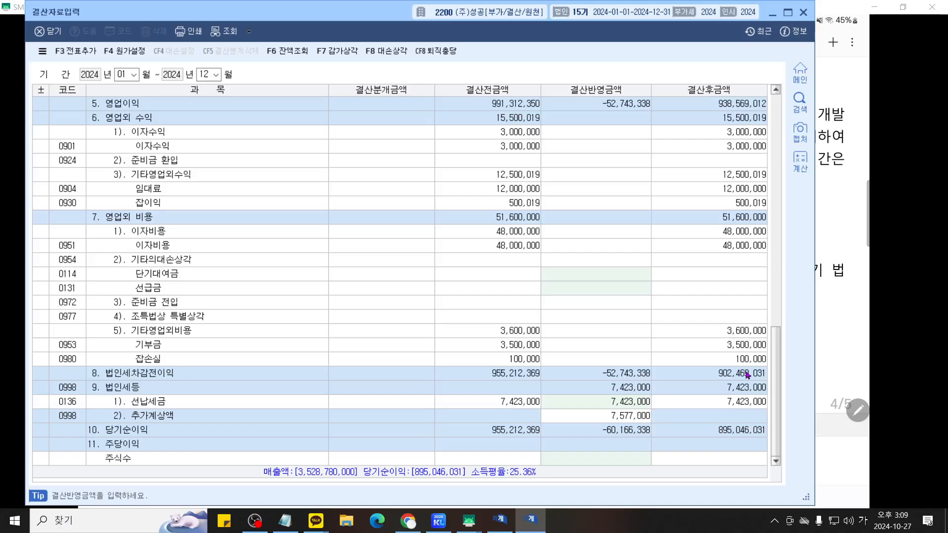
pyautogui.press('Return')
# Box the 결산반영금액 values of 선납세금 and 추가계상액 in green and draw a plus sign beside them
pyautogui.hotkey('ctrl', '2')
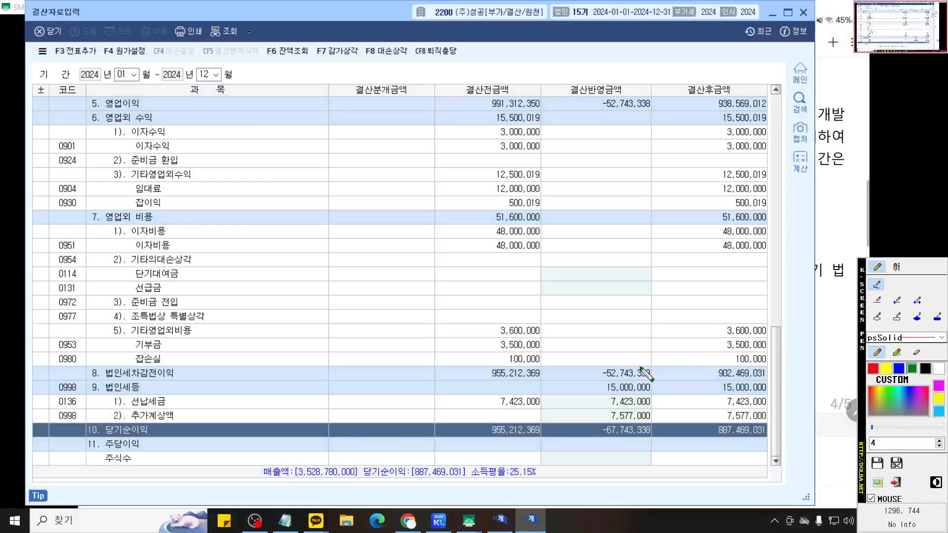
pyautogui.scroll(2, 645, 368)
pyautogui.moveTo(646, 366)
pyautogui.mouseDown()
pyautogui.moveTo(673, 286)
pyautogui.moveTo(687, 283)
pyautogui.mouseUp()
pyautogui.scroll(-1, 674, 286)
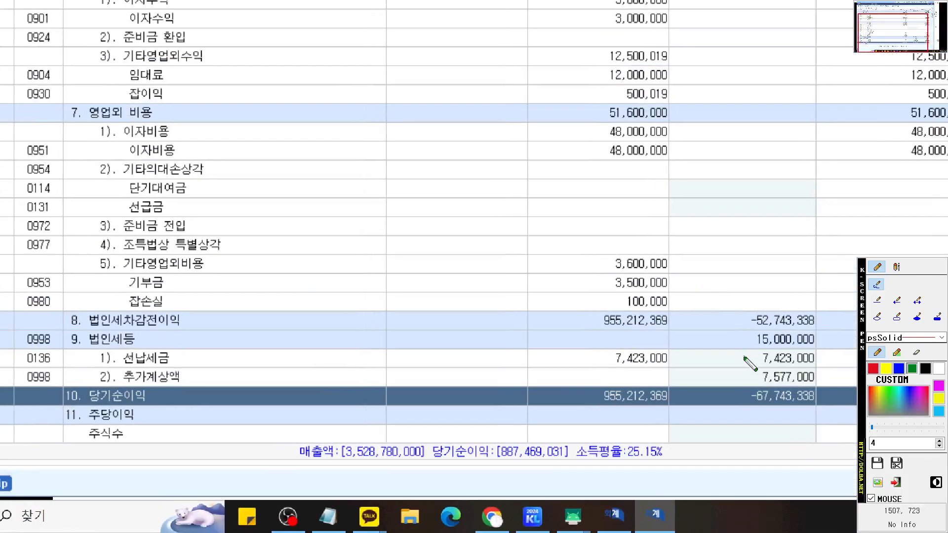
pyautogui.moveTo(825, 380)
pyautogui.mouseDown()
pyautogui.moveTo(768, 402)
pyautogui.moveTo(732, 354)
pyautogui.moveTo(845, 352)
pyautogui.moveTo(852, 368)
pyautogui.moveTo(815, 384)
pyautogui.moveTo(746, 356)
pyautogui.moveTo(834, 344)
pyautogui.moveTo(838, 381)
pyautogui.moveTo(723, 354)
pyautogui.mouseUp()
pyautogui.scroll(2, 838, 380)
pyautogui.rightClick(653, 354)
pyautogui.moveTo(659, 369)
pyautogui.mouseDown()
pyautogui.moveTo(586, 370)
pyautogui.moveTo(560, 332)
pyautogui.moveTo(653, 330)
pyautogui.moveTo(657, 365)
pyautogui.mouseUp()
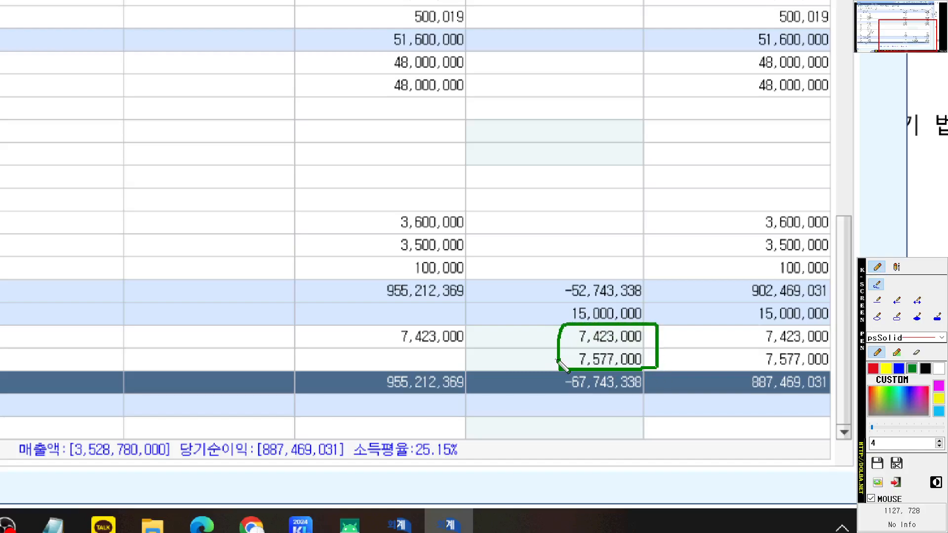
pyautogui.scroll(-1, 531, 356)
pyautogui.moveTo(526, 353)
pyautogui.mouseDown()
pyautogui.moveTo(667, 351)
pyautogui.moveTo(659, 361)
pyautogui.mouseUp()
pyautogui.scroll(-1, 659, 361)
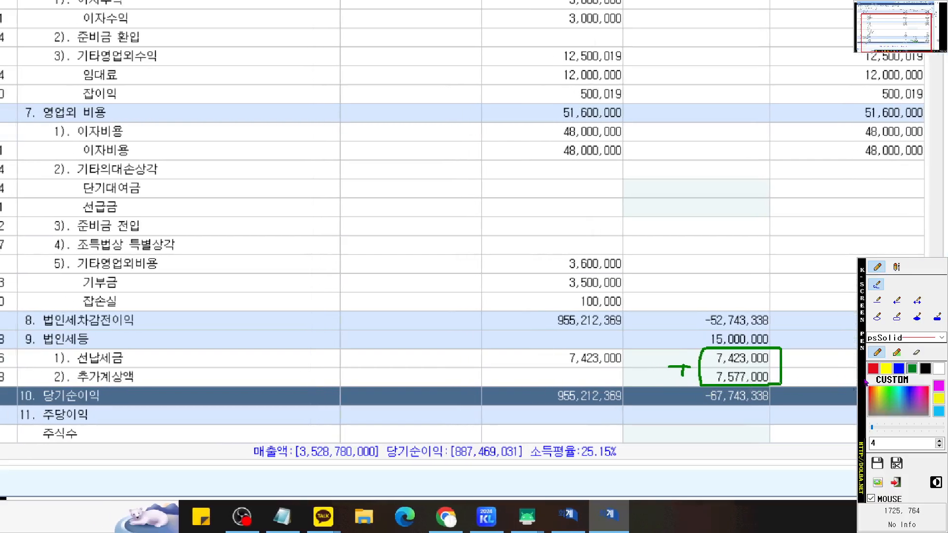
# Underline 9. 법인세등 and its 결산반영금액 in blue, and close the annotation view
pyautogui.click(45, 352)
pyautogui.moveTo(36, 348); pyautogui.dragTo(118, 348)
pyautogui.moveTo(700, 347); pyautogui.dragTo(794, 347)
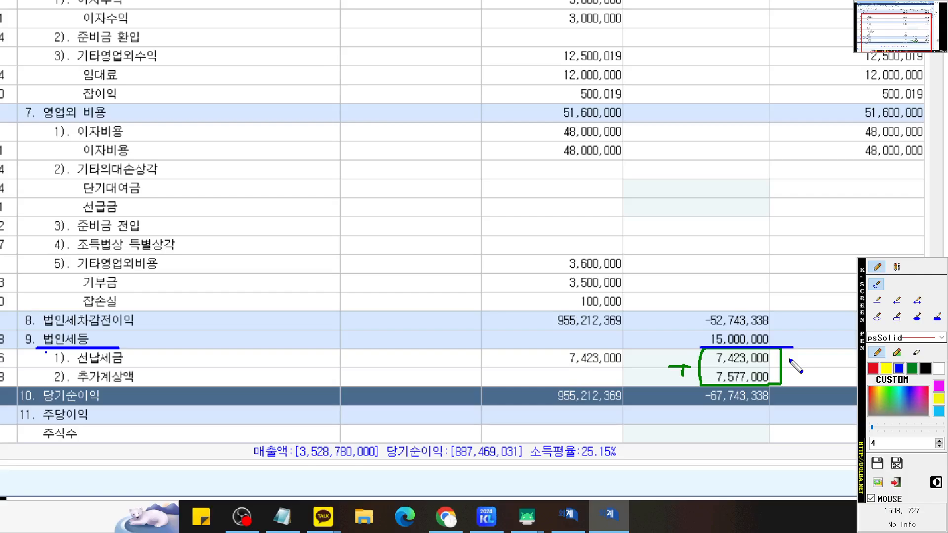
pyautogui.press('Escape')
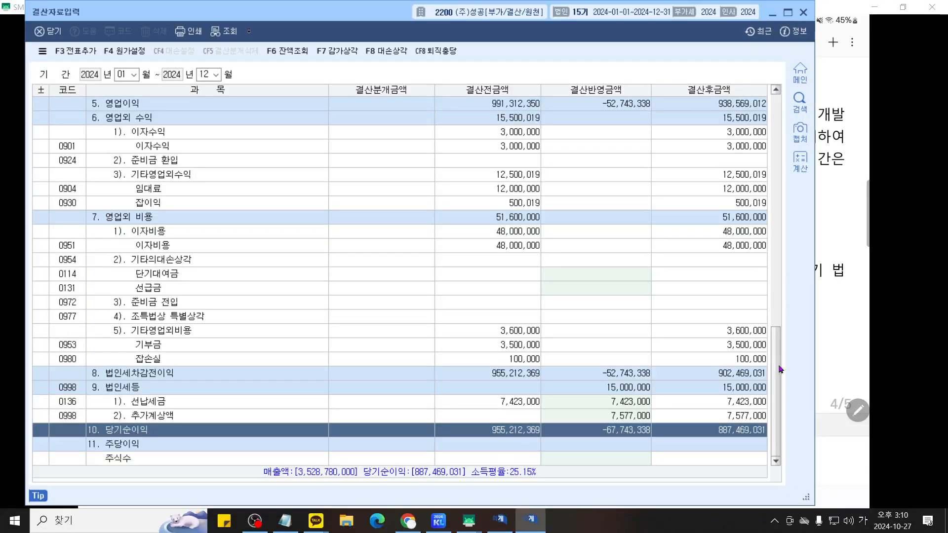